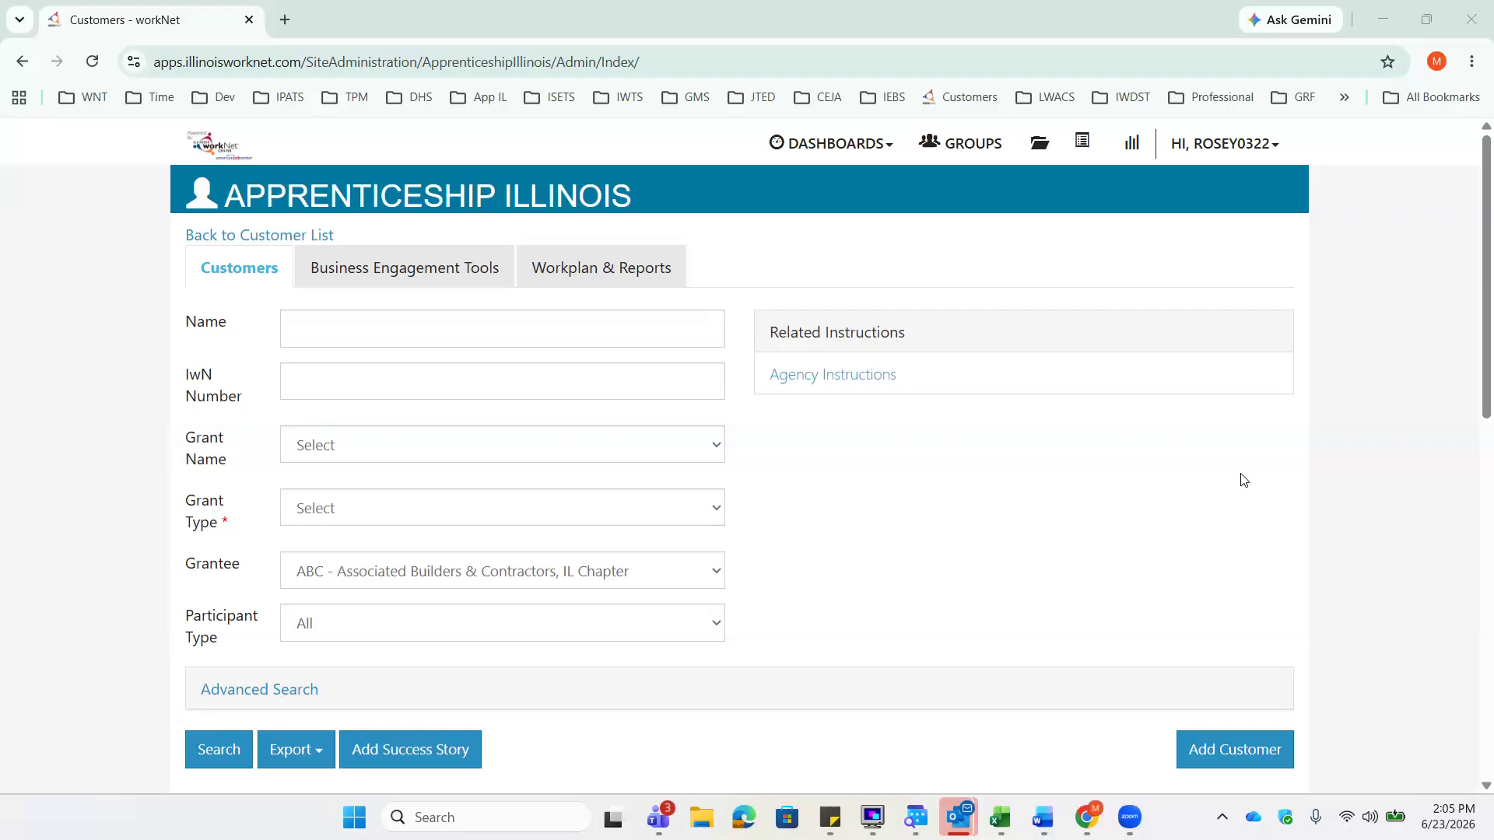
- Open the Illinois workNet Help Desk in a new tab from the signed-in account menu
click(1232, 157)
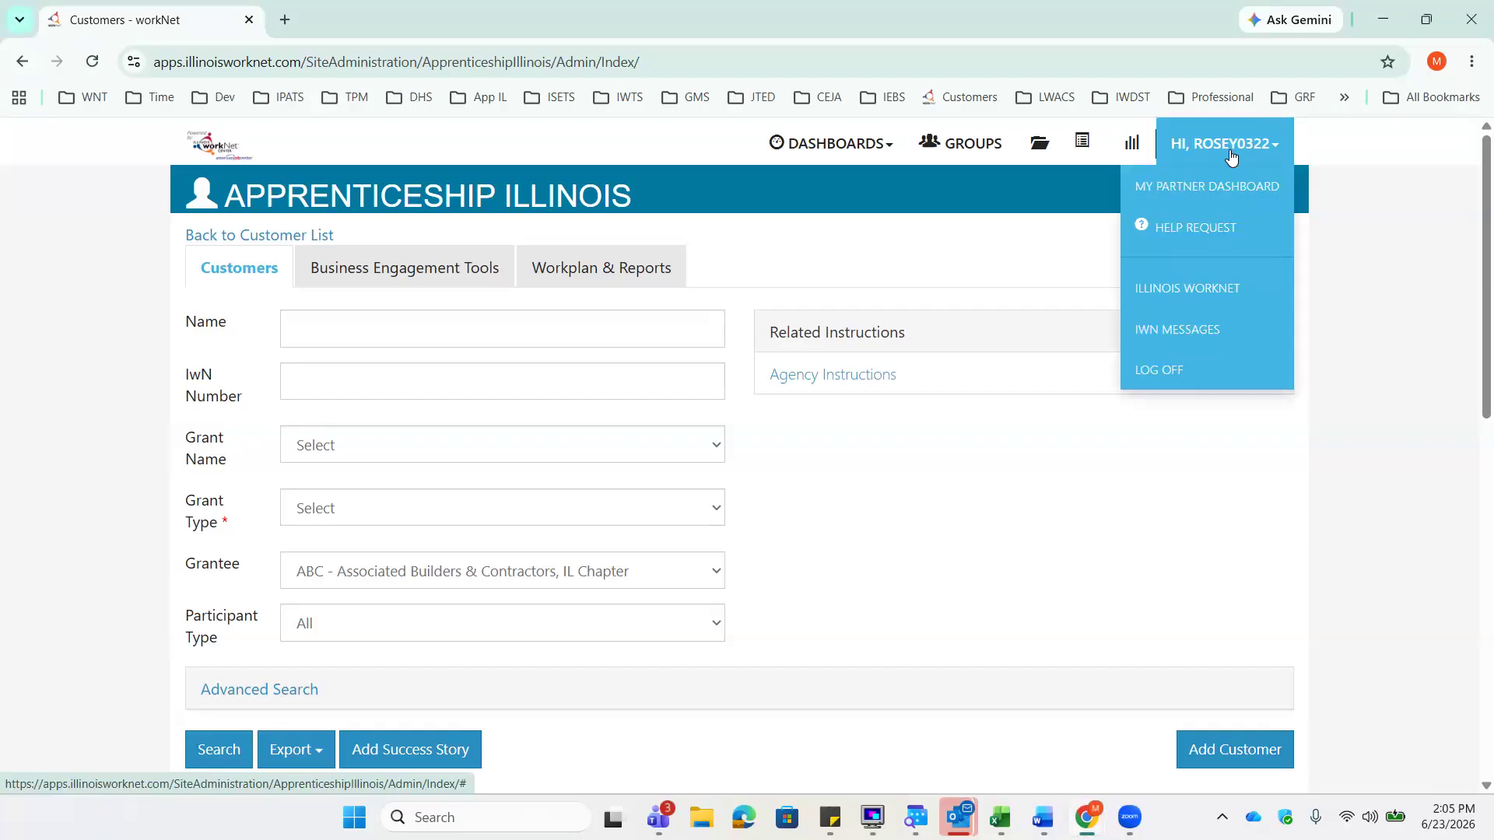
click(1227, 226)
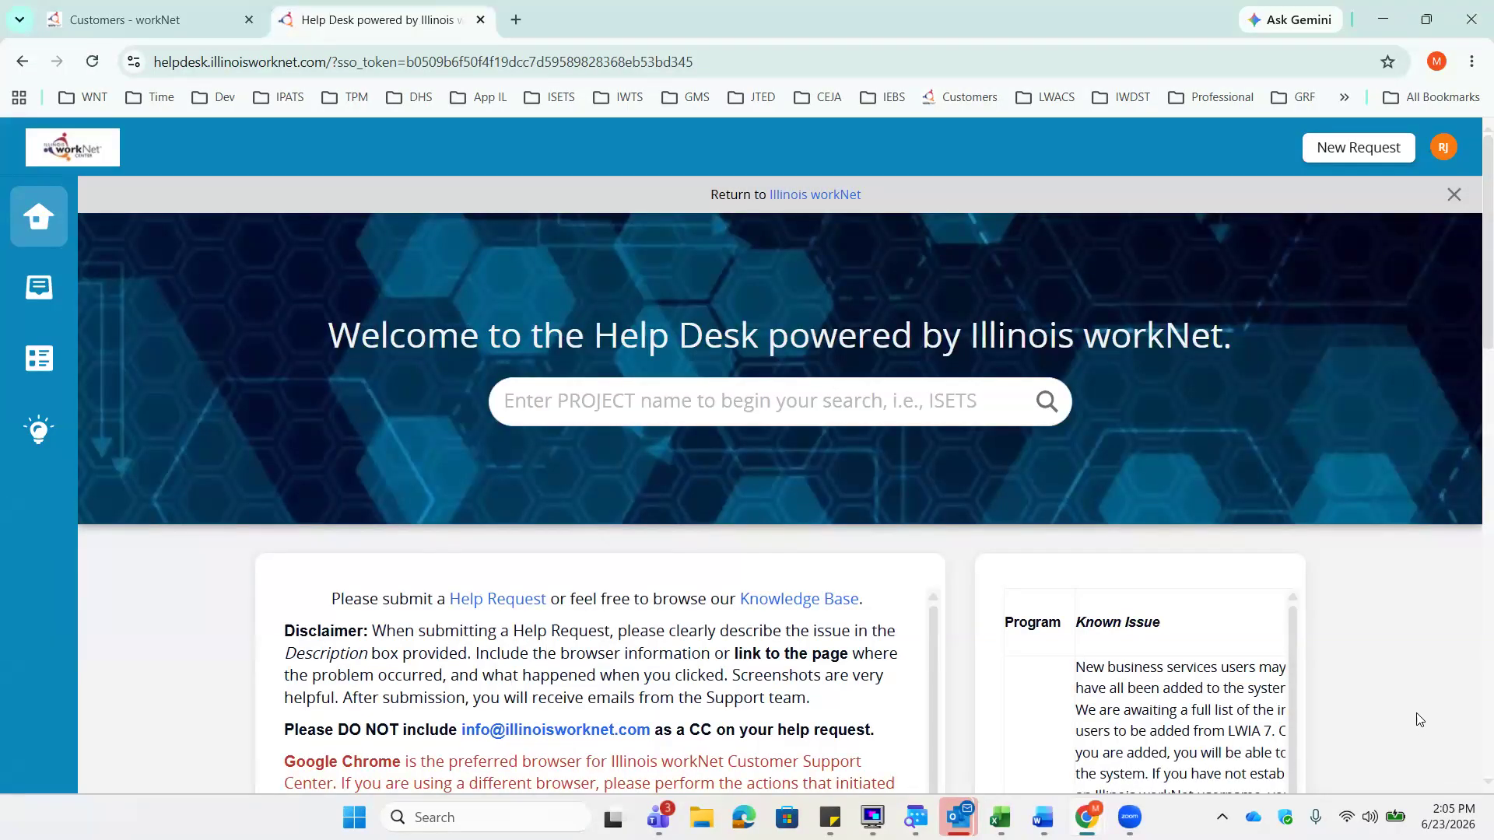
scroll(845, 204, down, 1)
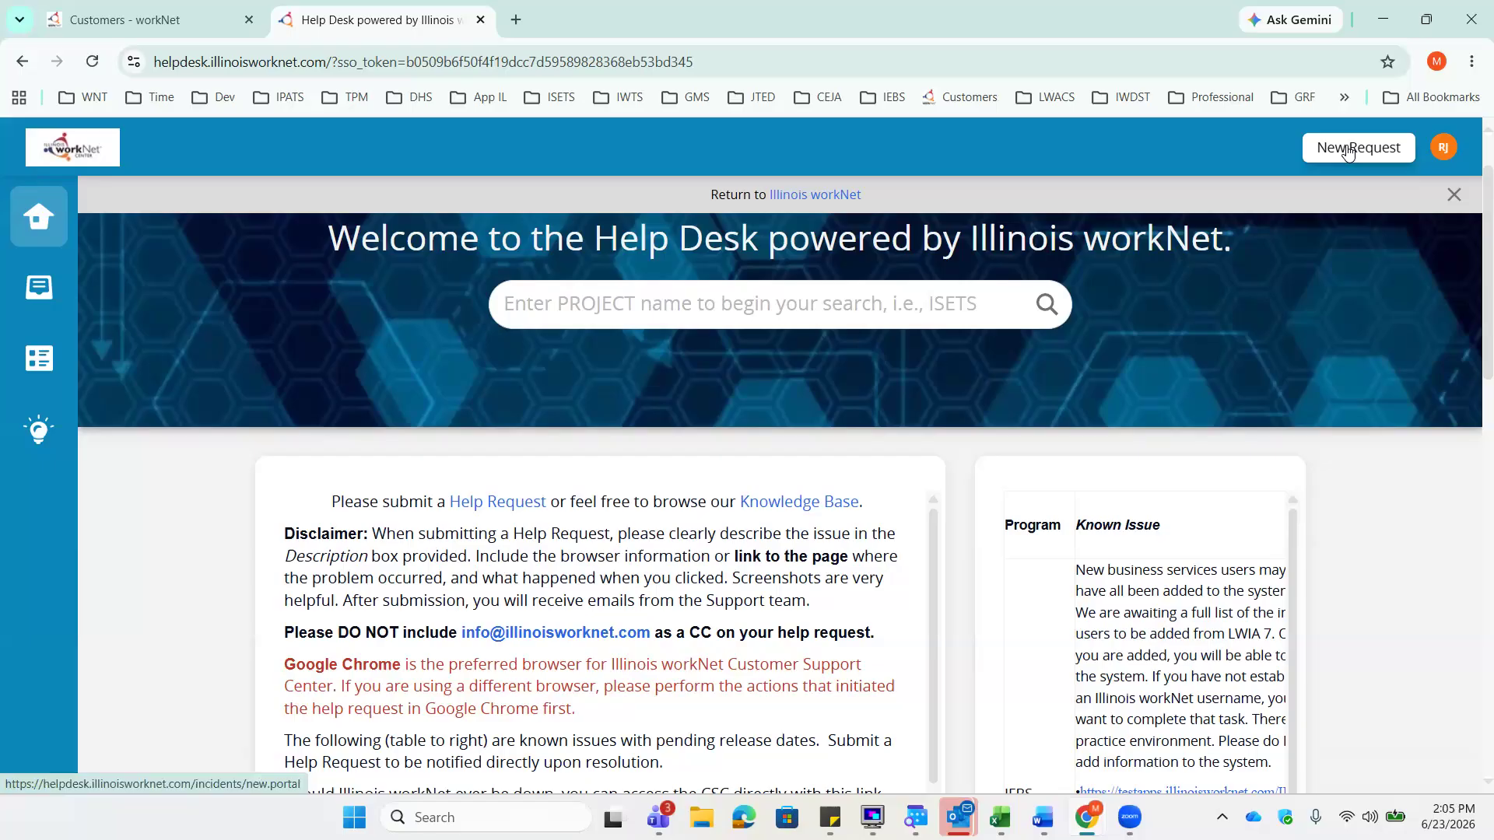
scroll(537, 420, down, 1)
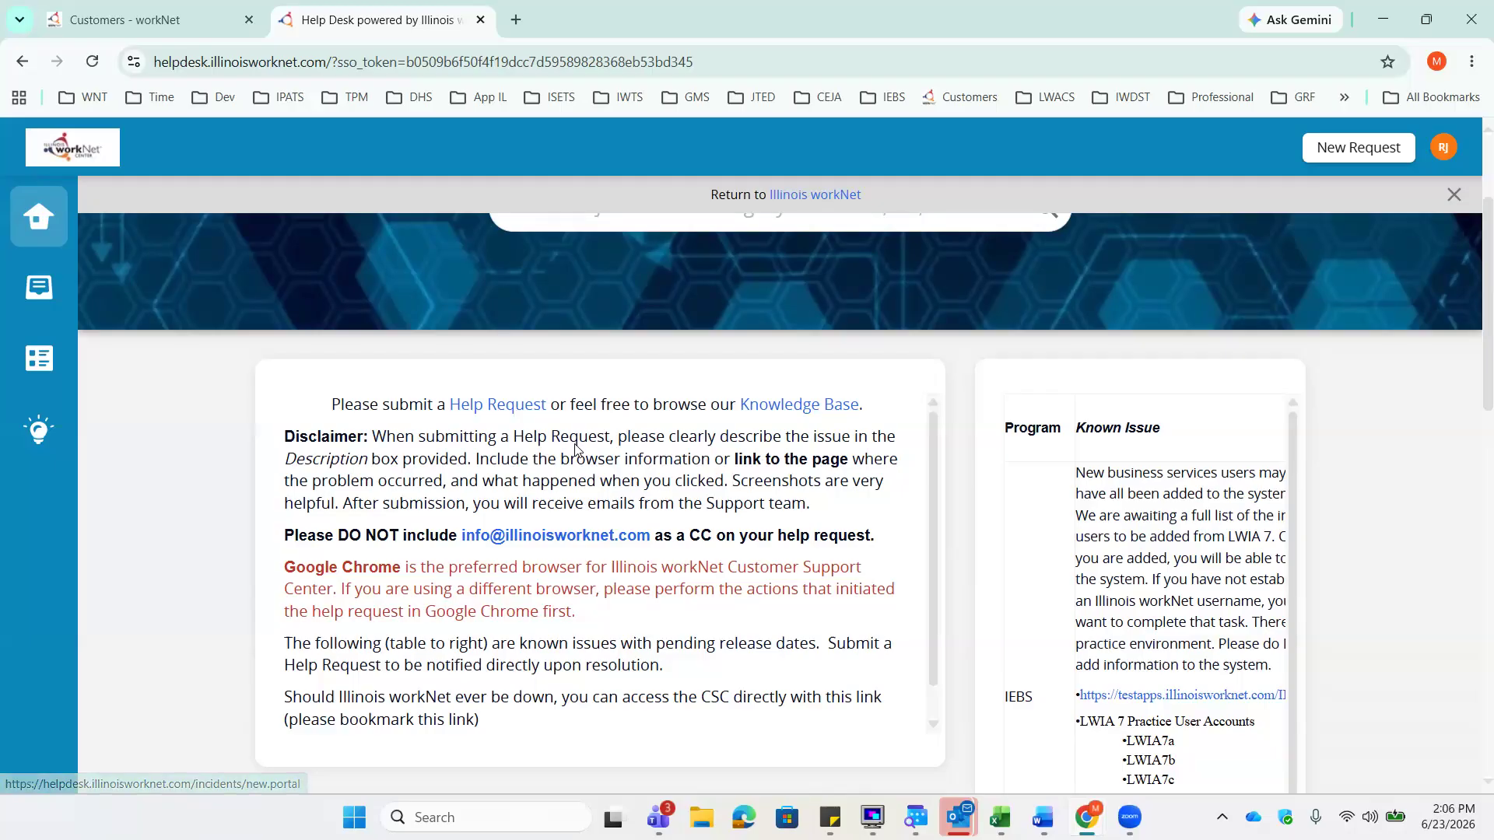
scroll(617, 385, up, 1)
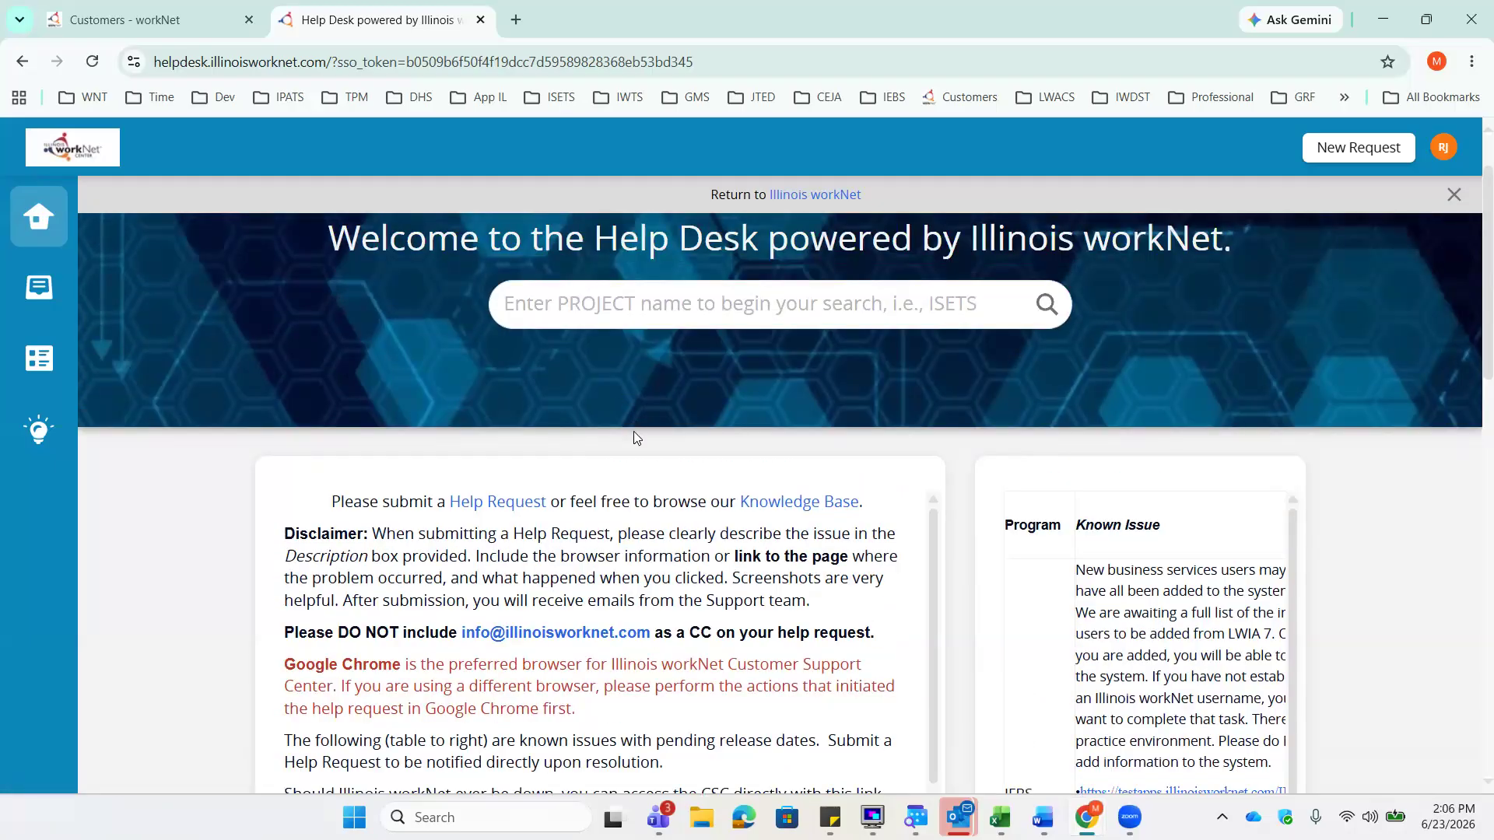
scroll(633, 431, up, 1)
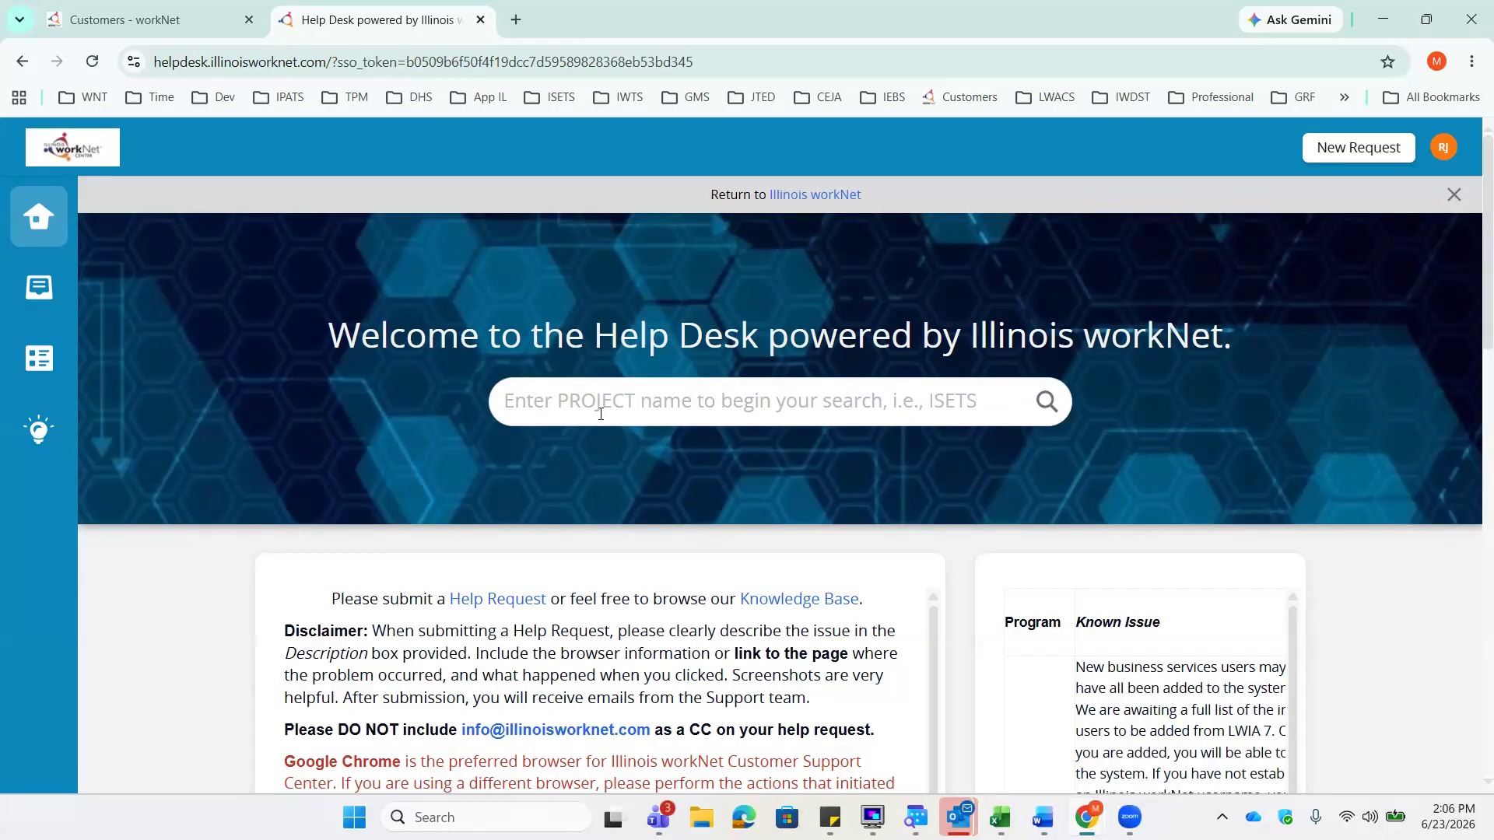
- Search help articles for 'Apprenticeship', return home, then enter 'APP IL' to see App IL suggestions
click(573, 402)
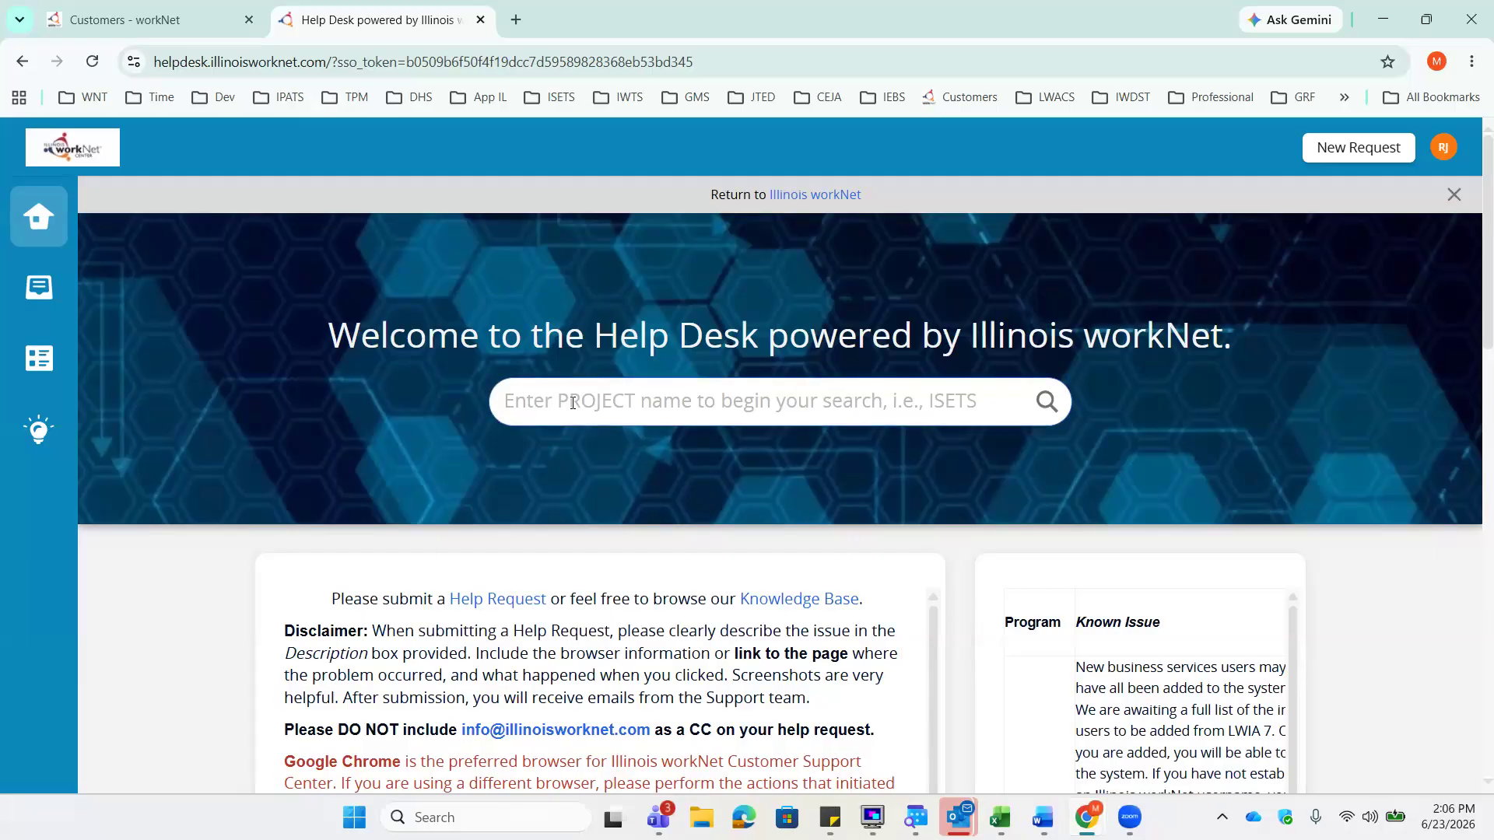
text(Apprenticeshi)
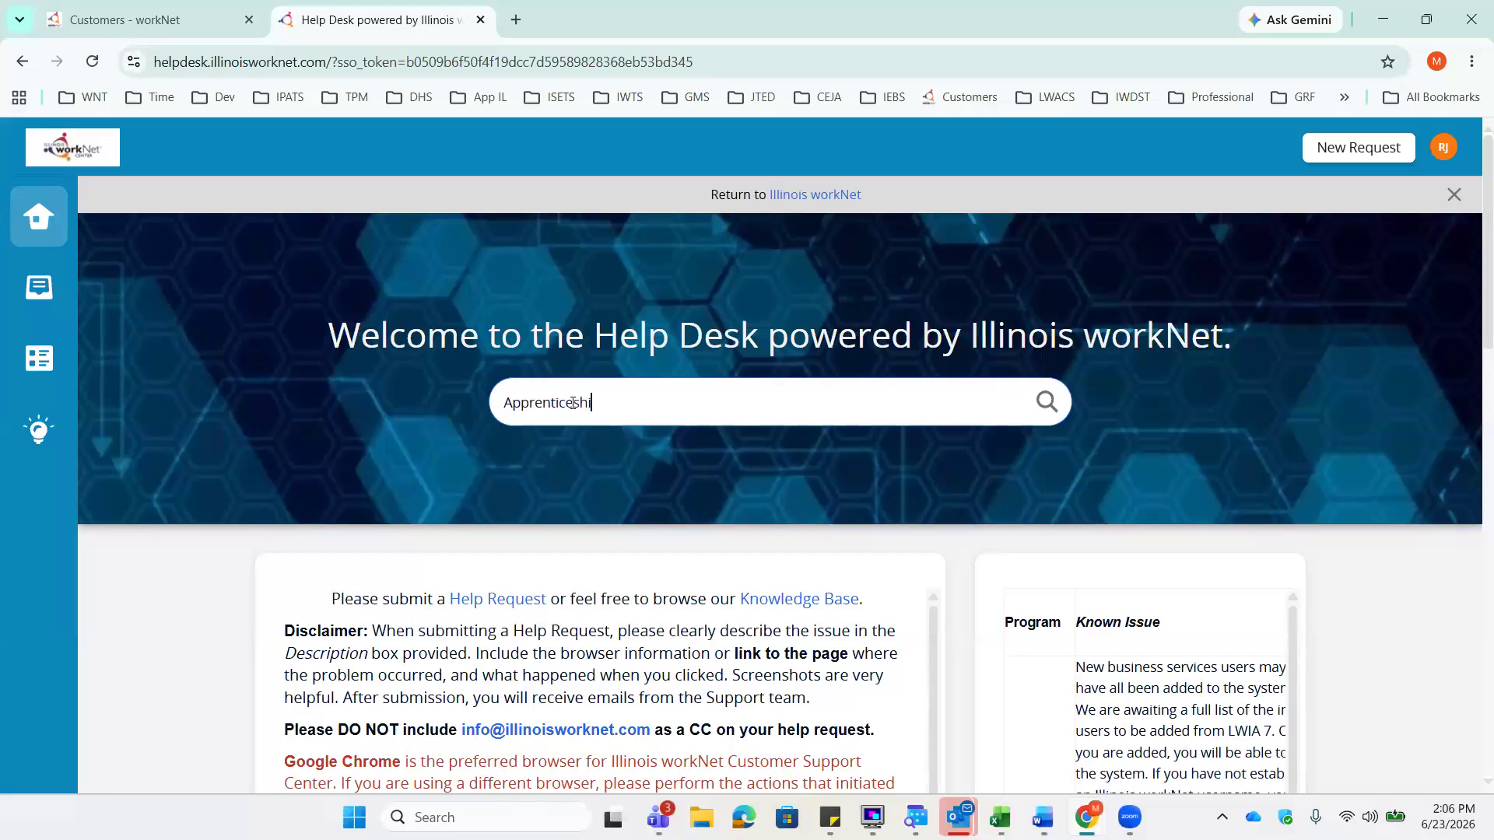
text(p)
key(Return)
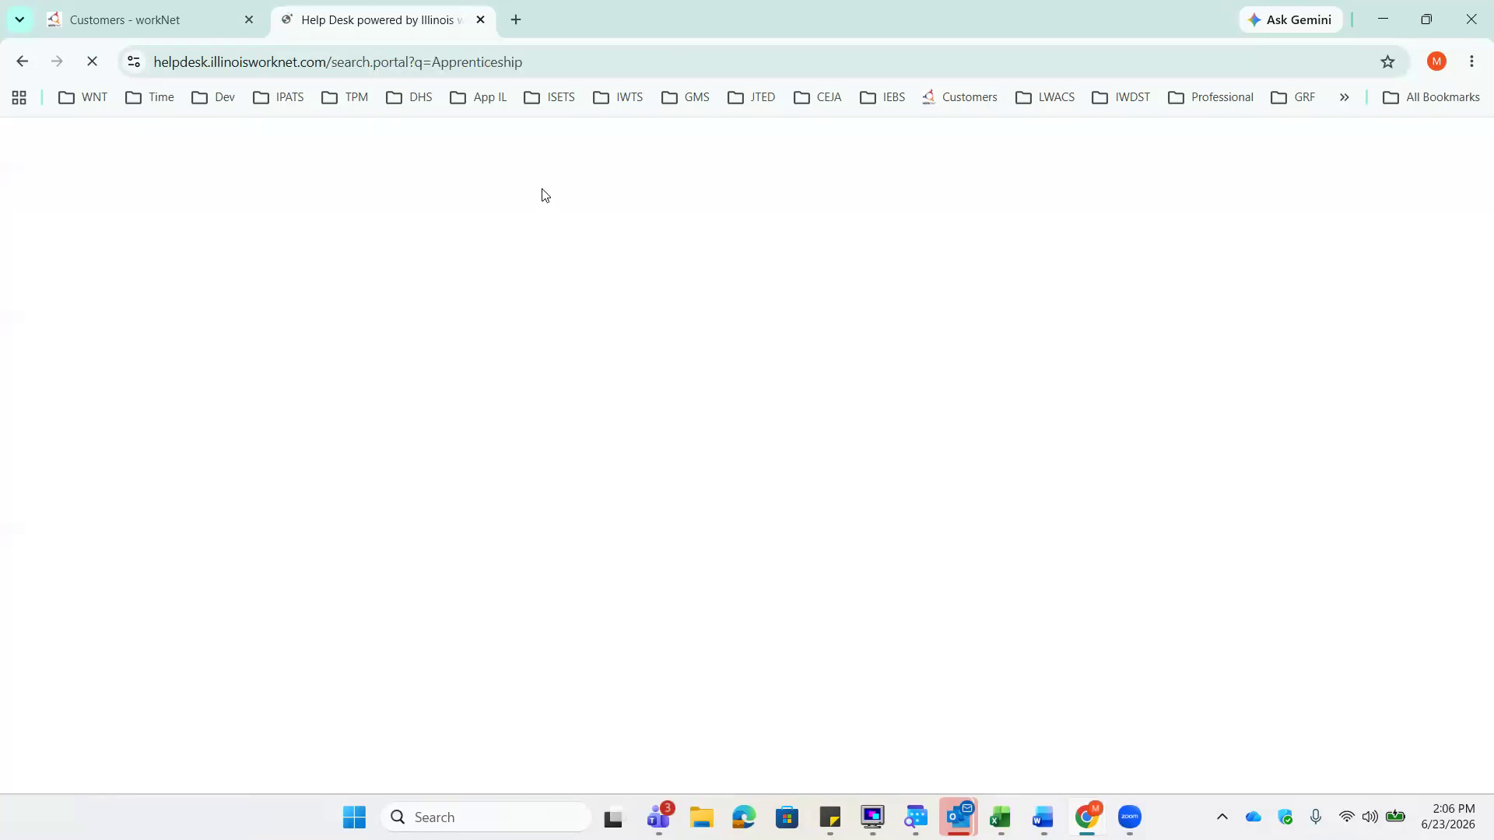
key(alt+Left)
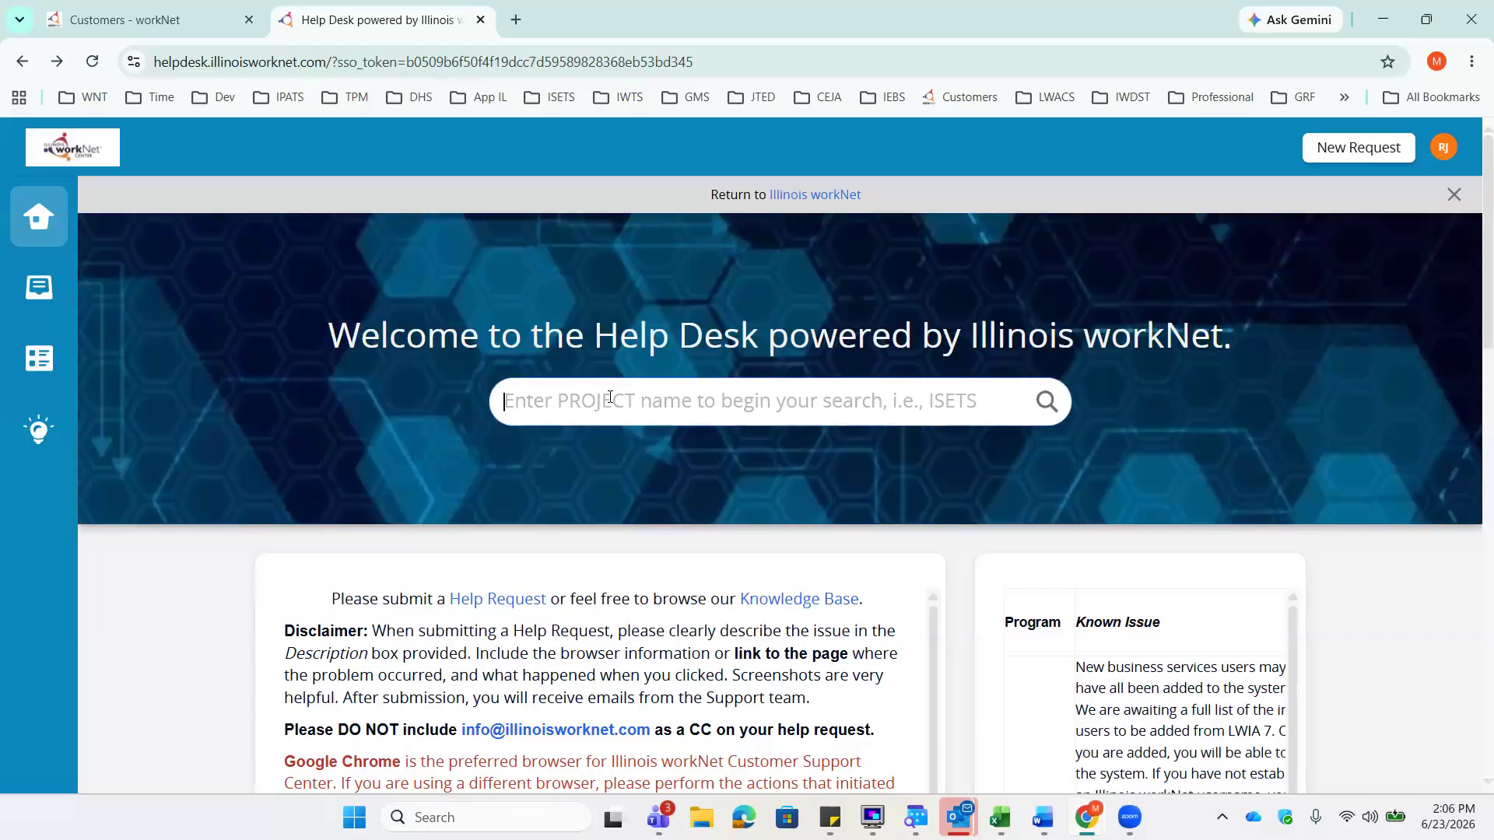
text(APP IL)
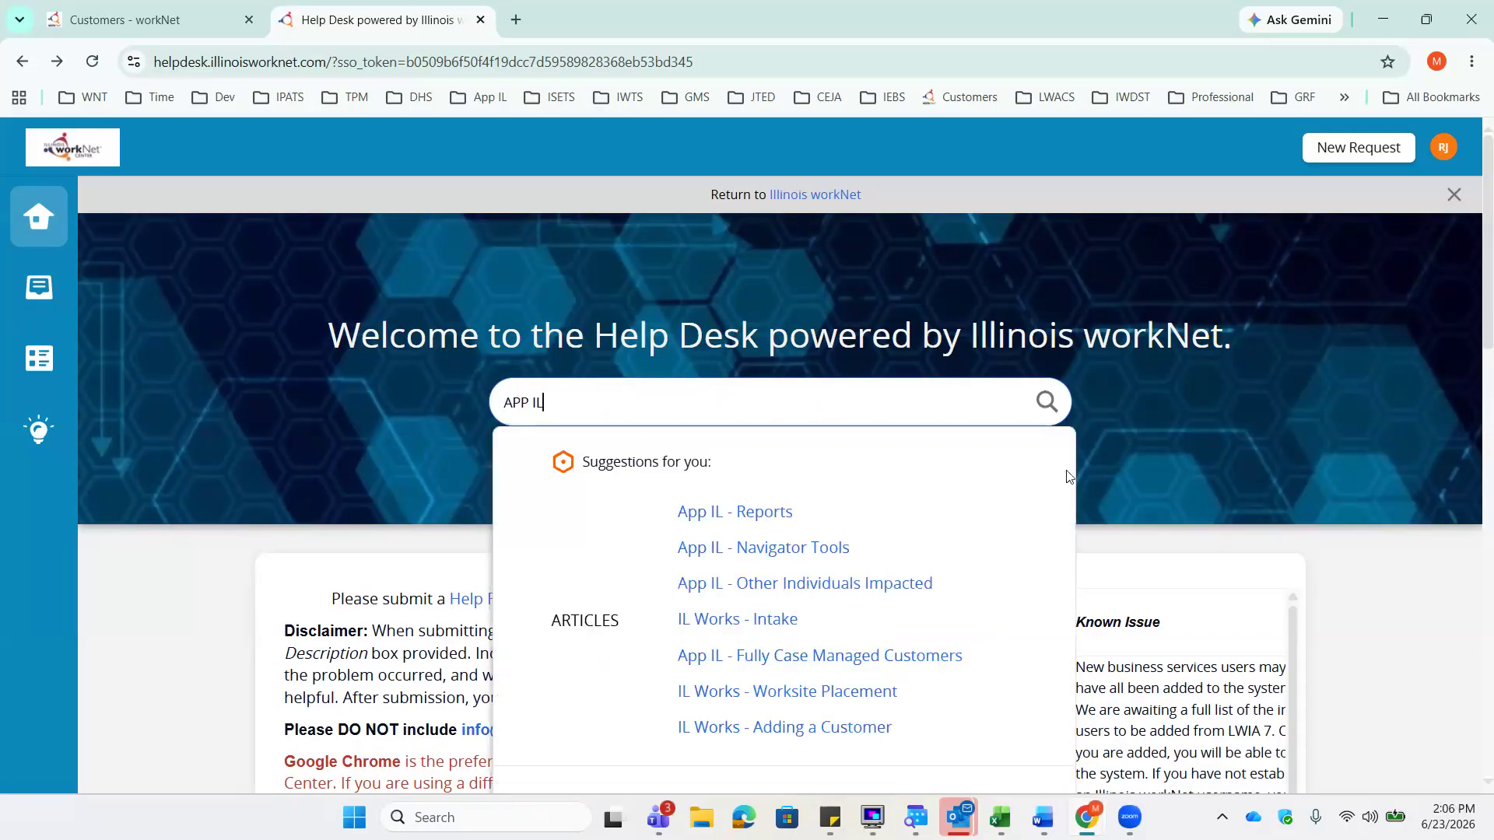
scroll(1227, 491, down, 3)
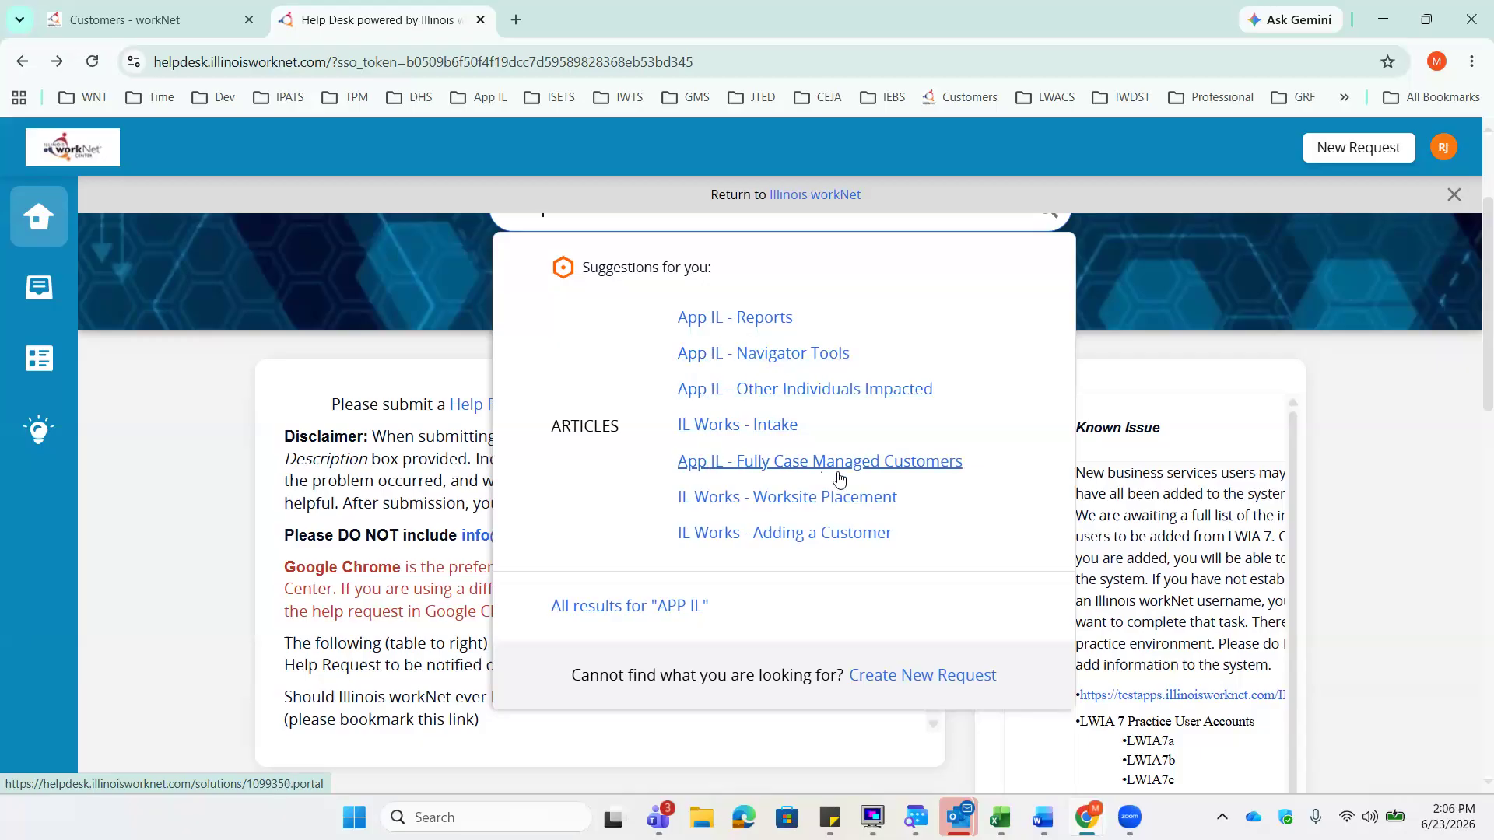
- Dismiss the APP IL suggestions and browse the Known Issue table, FAQs and Projects panel
click(1371, 354)
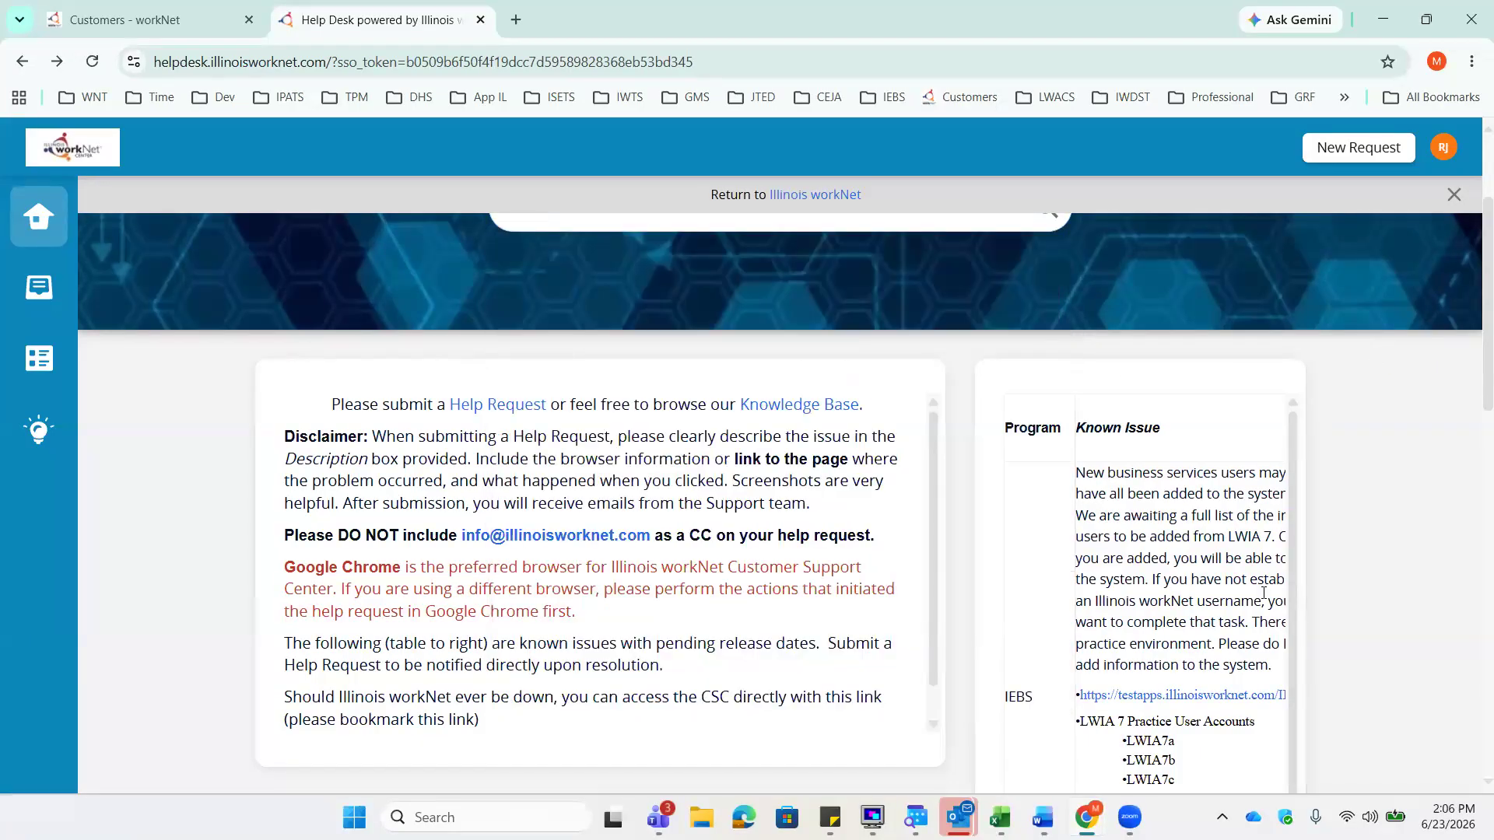
scroll(1323, 638, down, 1)
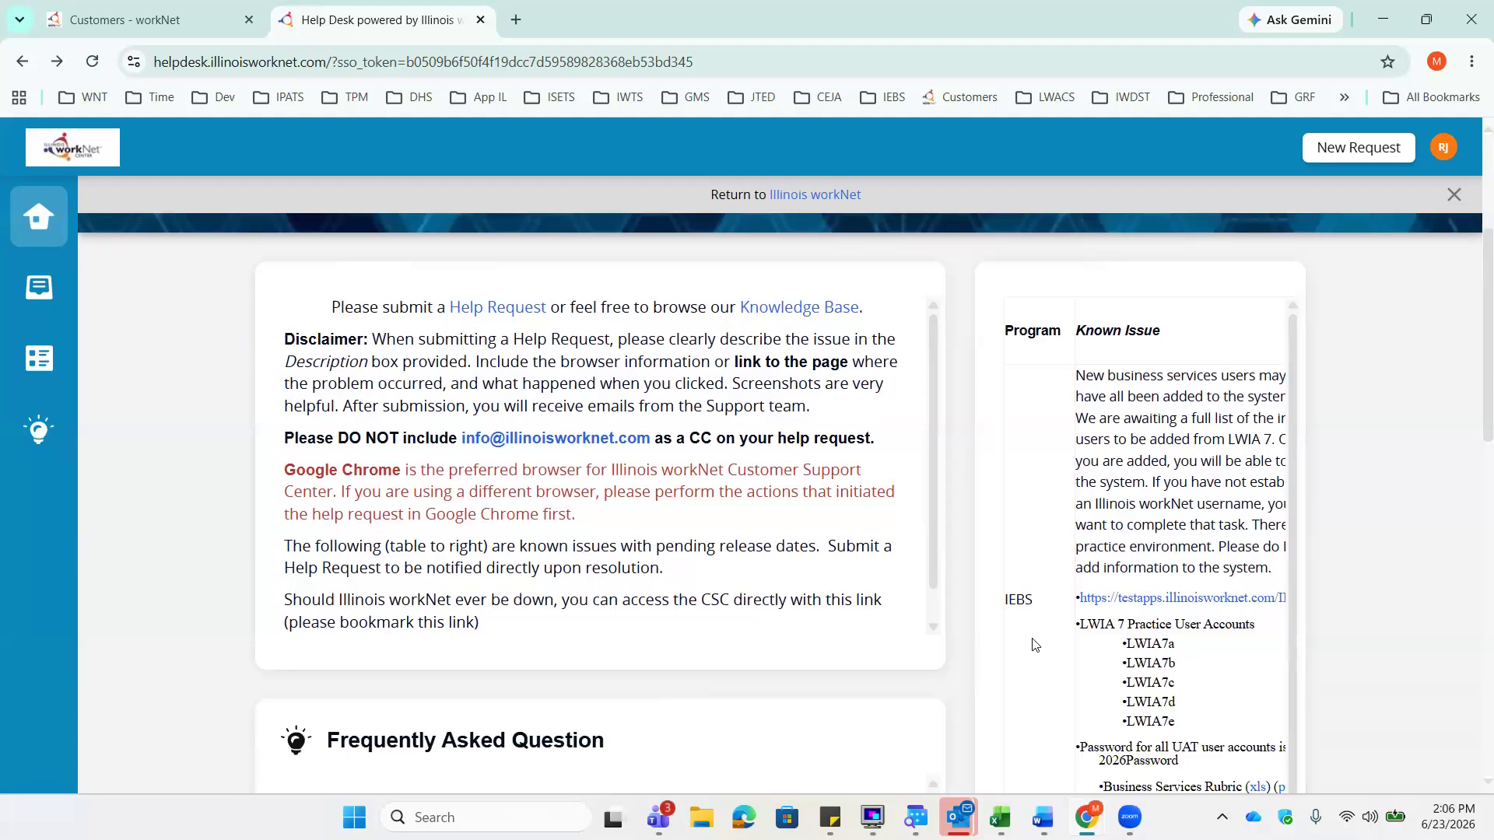
scroll(1338, 594, up, 3)
scroll(1406, 597, down, 4)
scroll(1228, 590, down, 1)
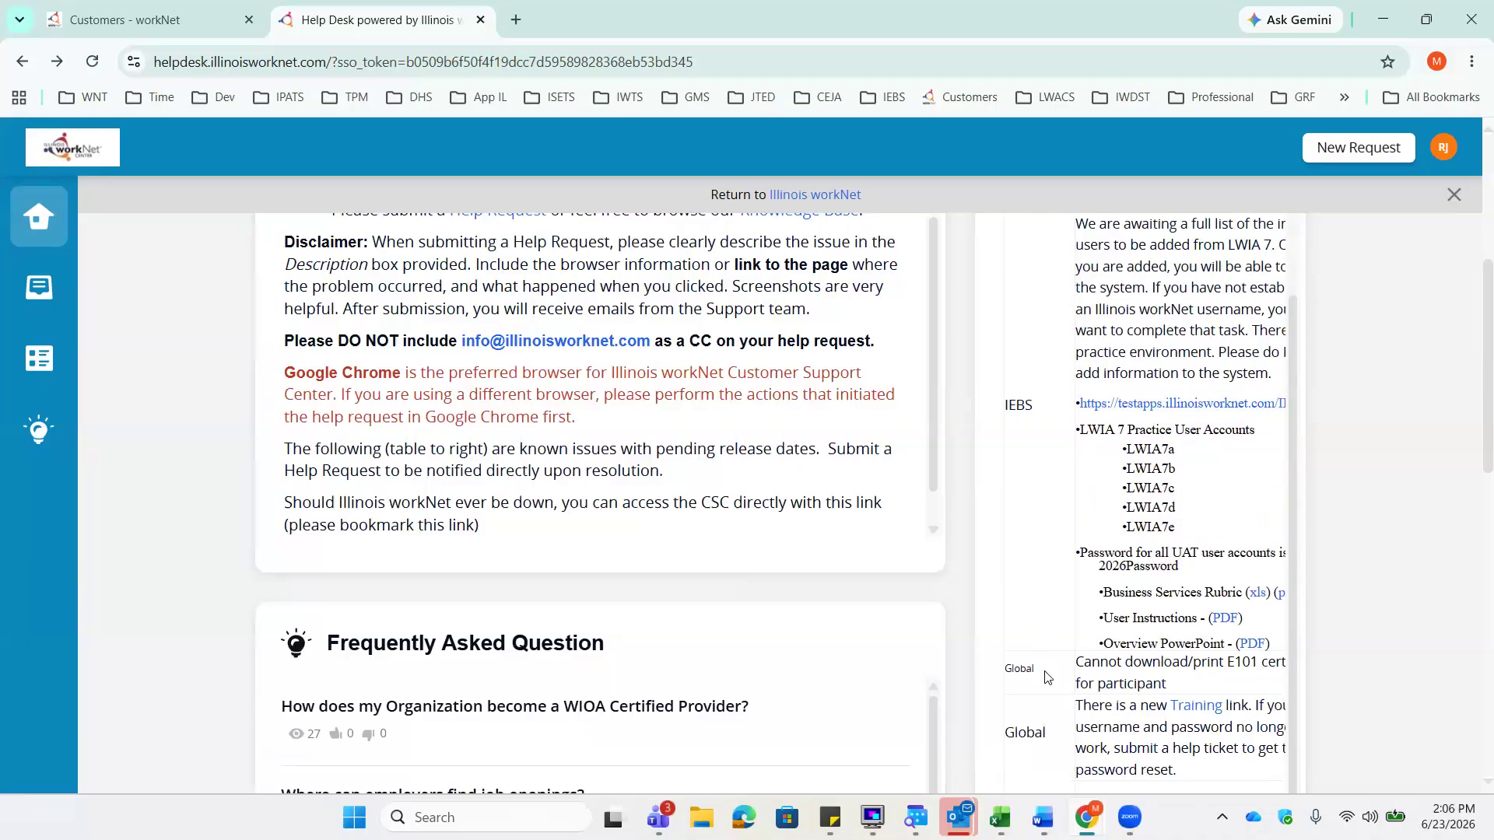
scroll(1288, 668, down, 1)
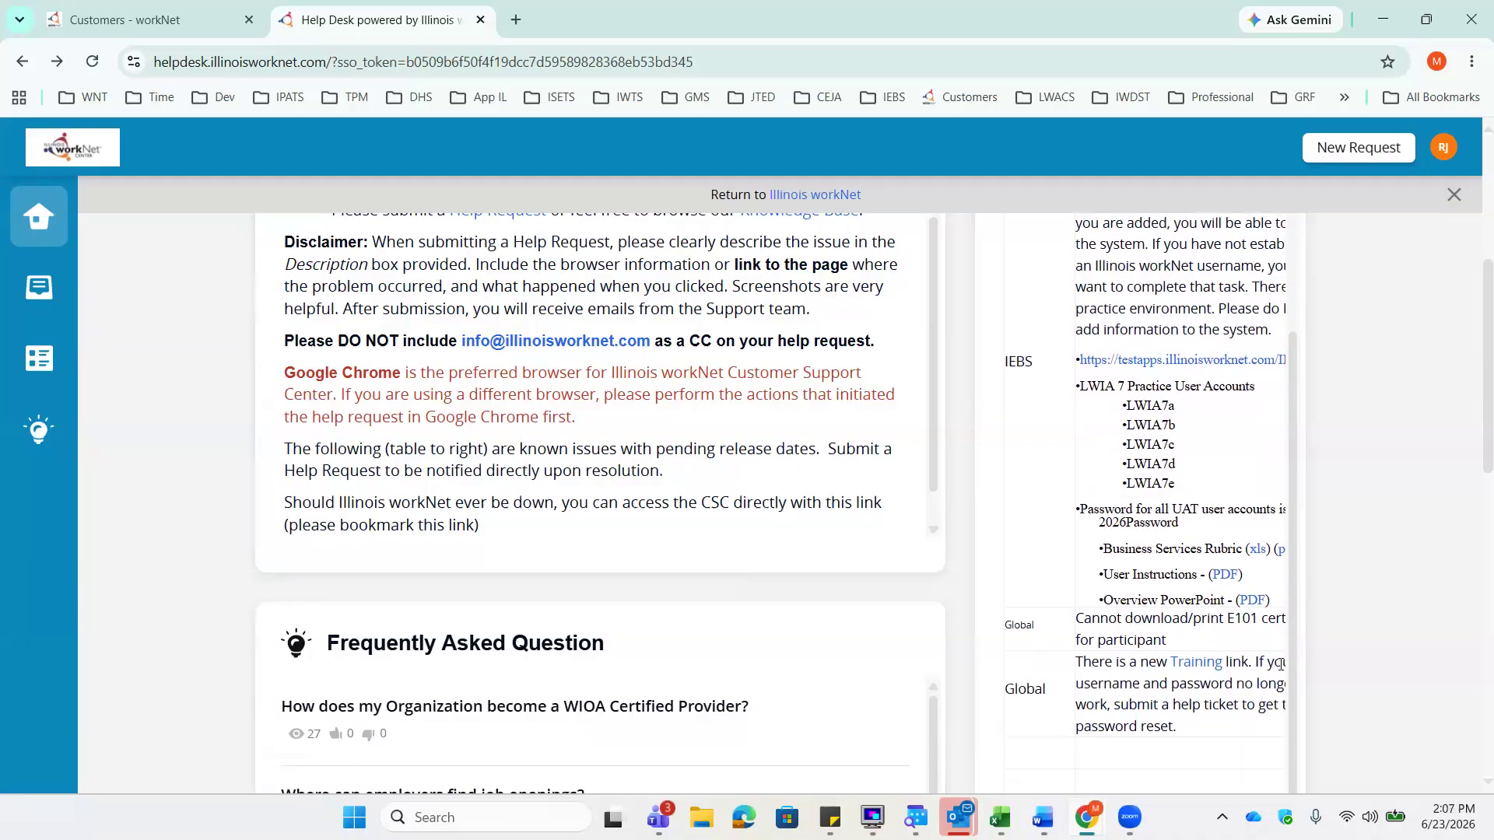
scroll(1015, 457, down, 3)
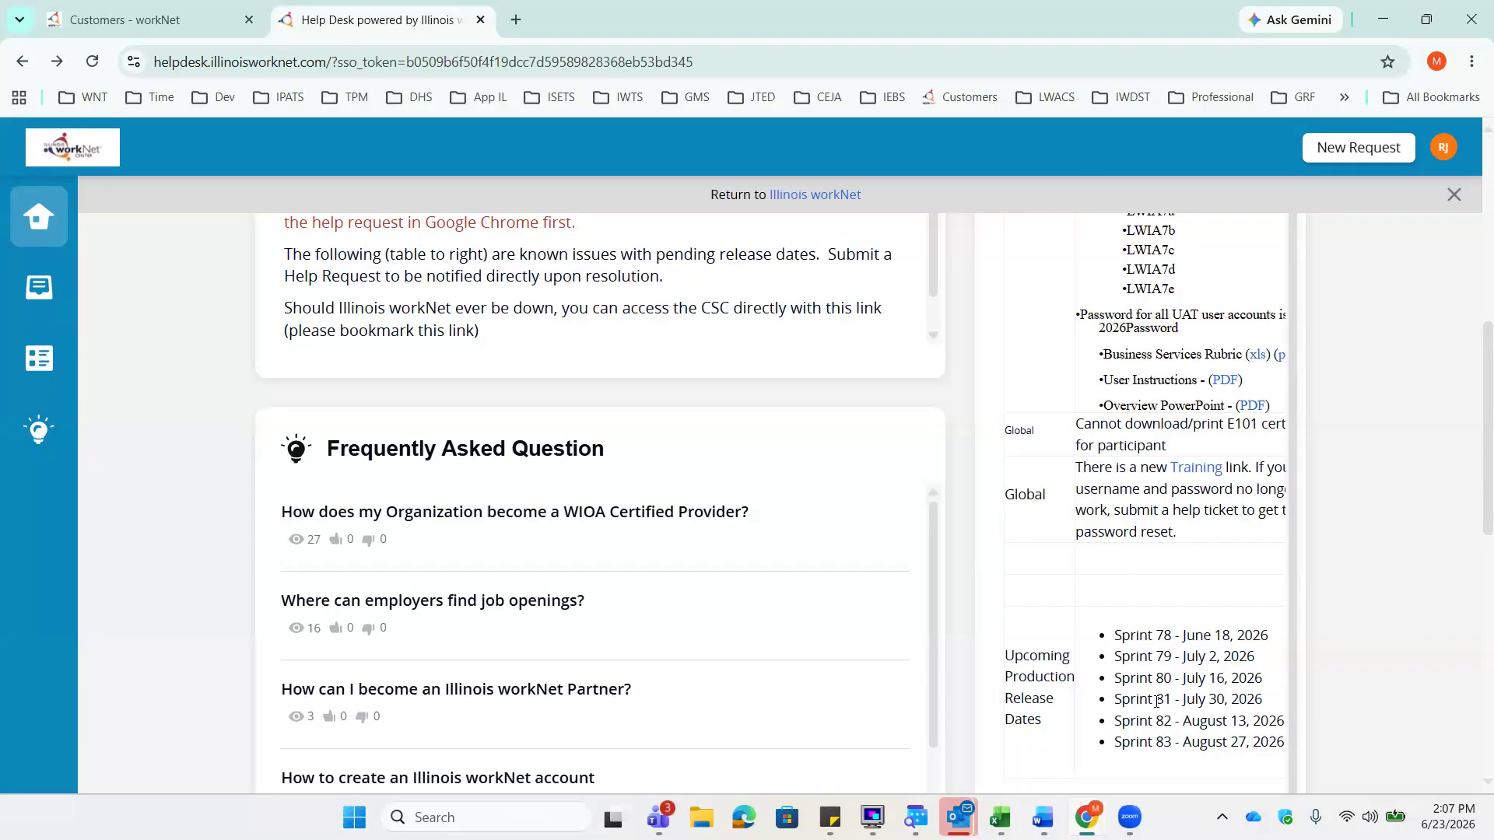
scroll(1160, 685, down, 3)
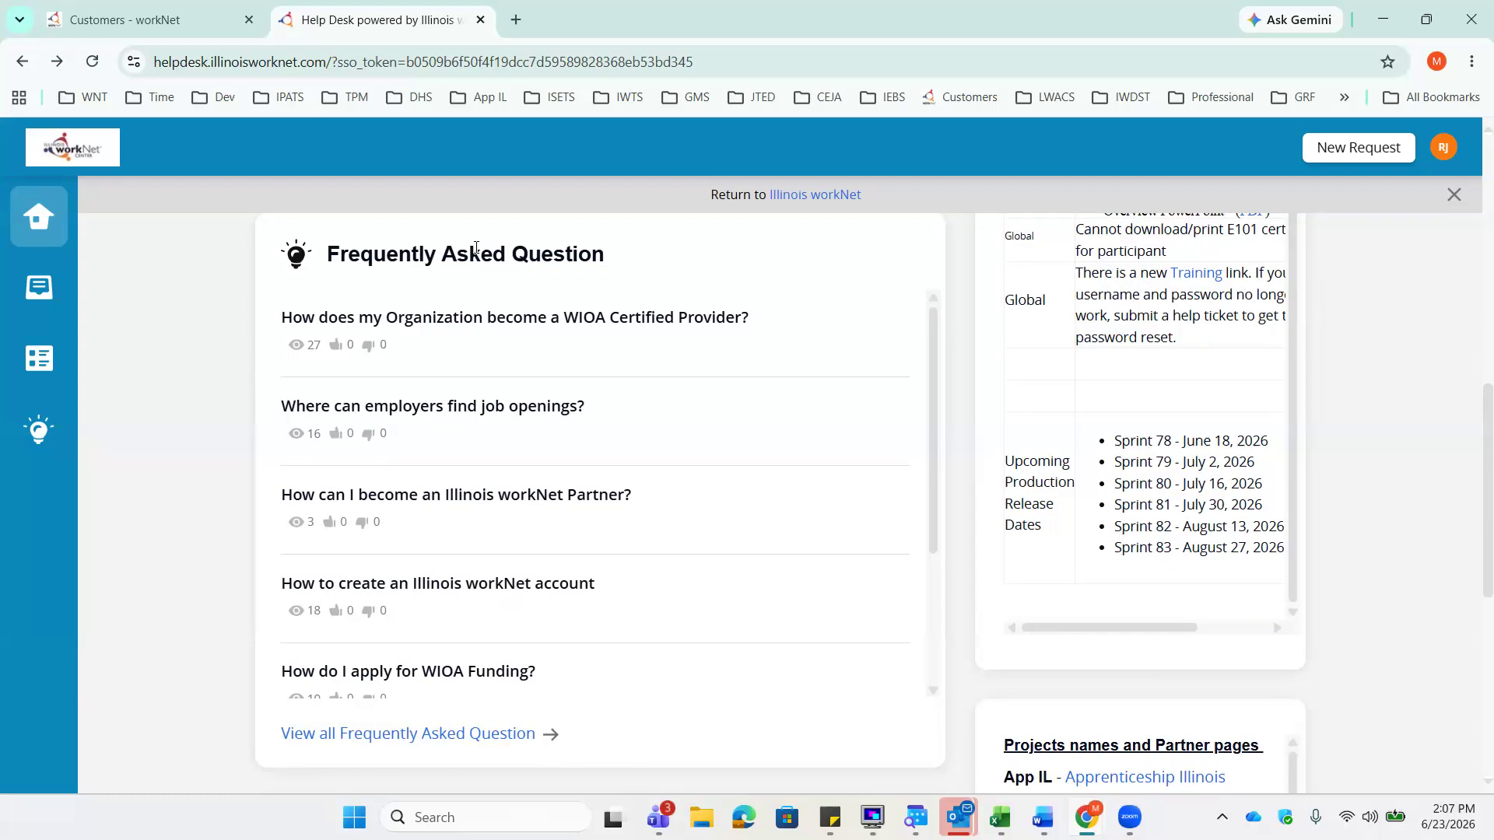
scroll(700, 420, down, 3)
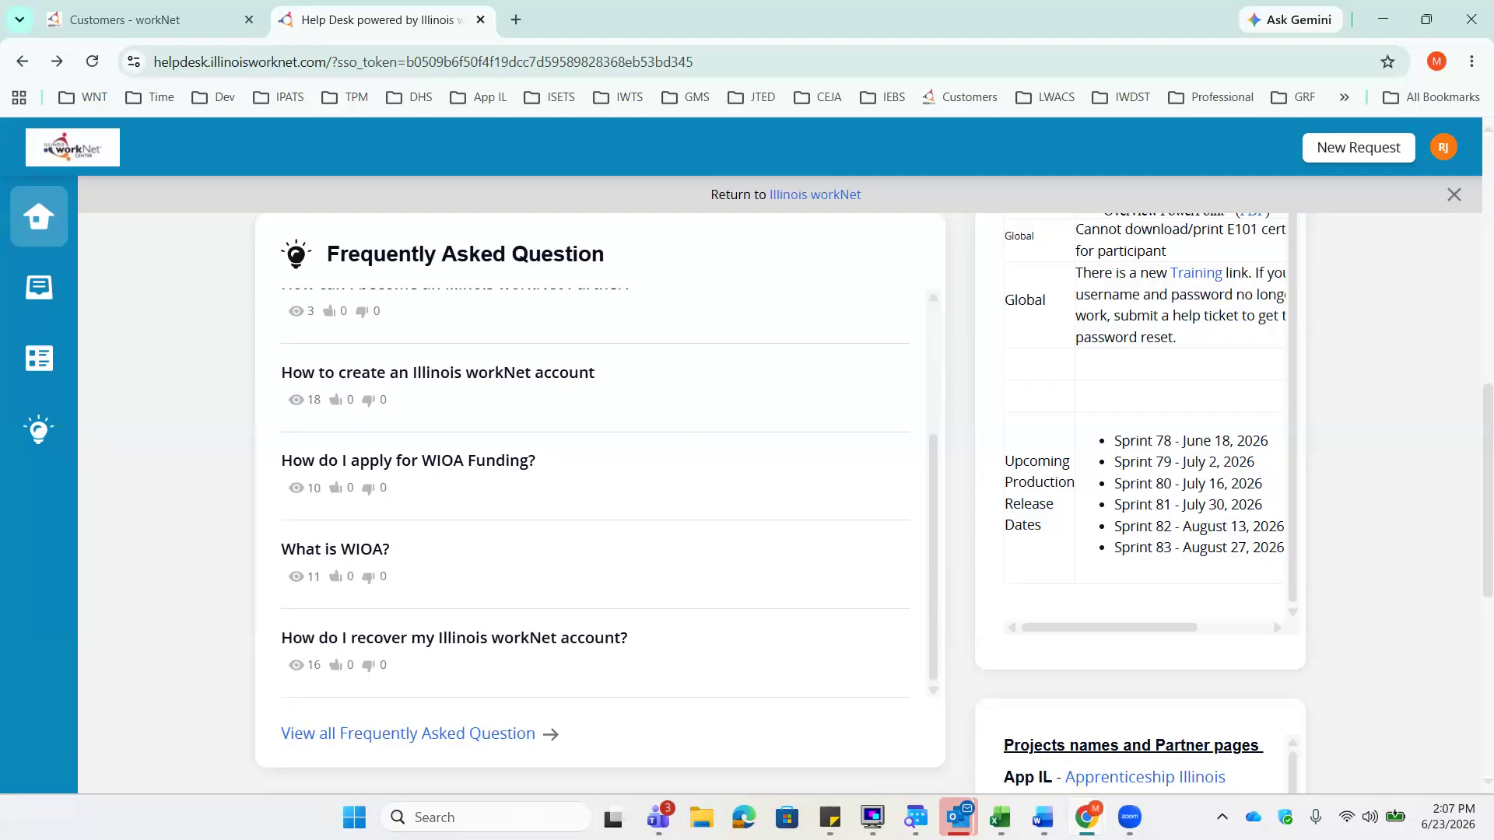
scroll(1390, 590, down, 1)
scroll(1390, 589, down, 5)
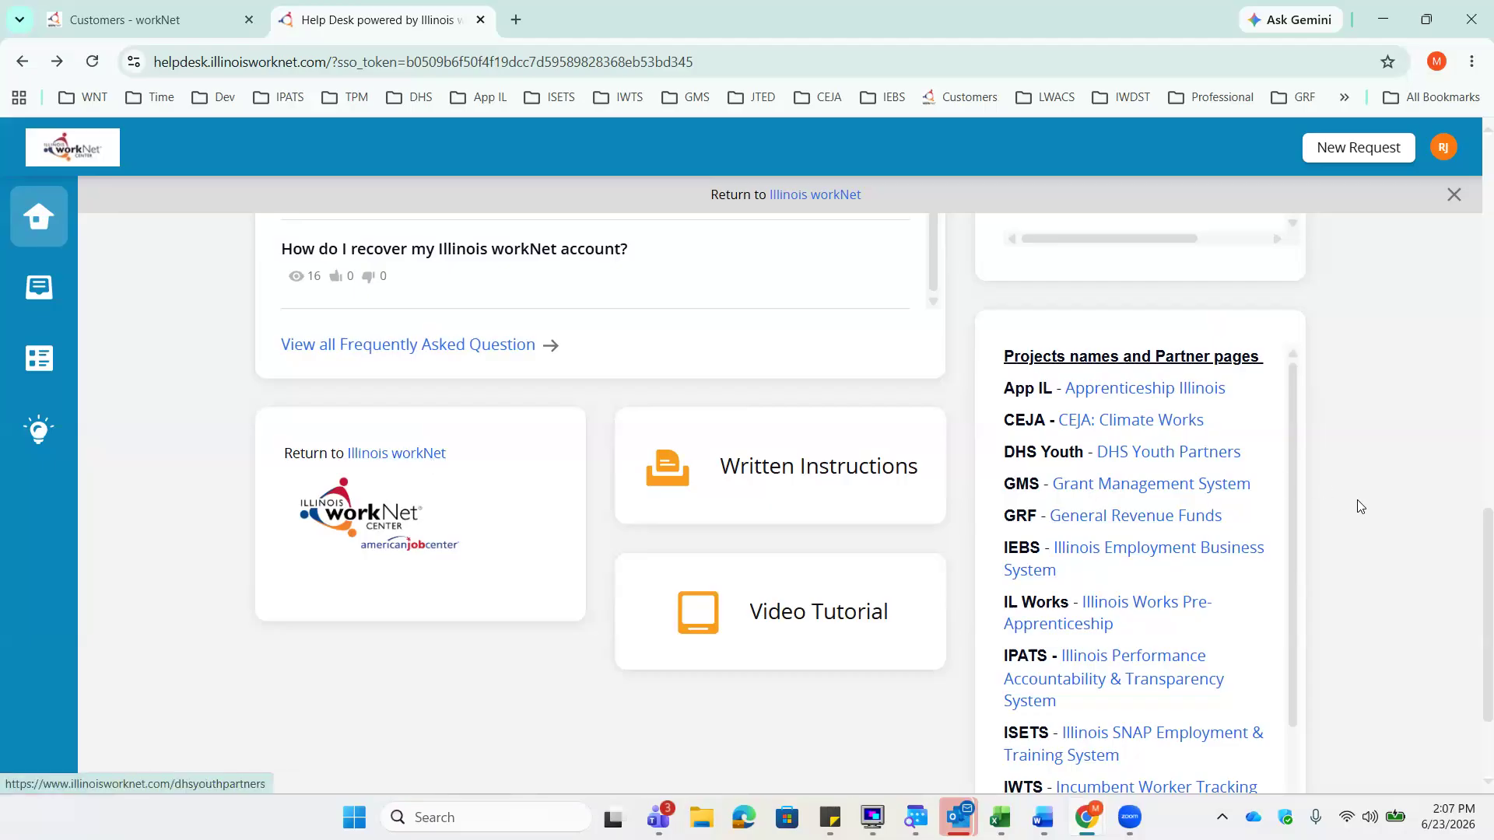
scroll(1357, 506, down, 1)
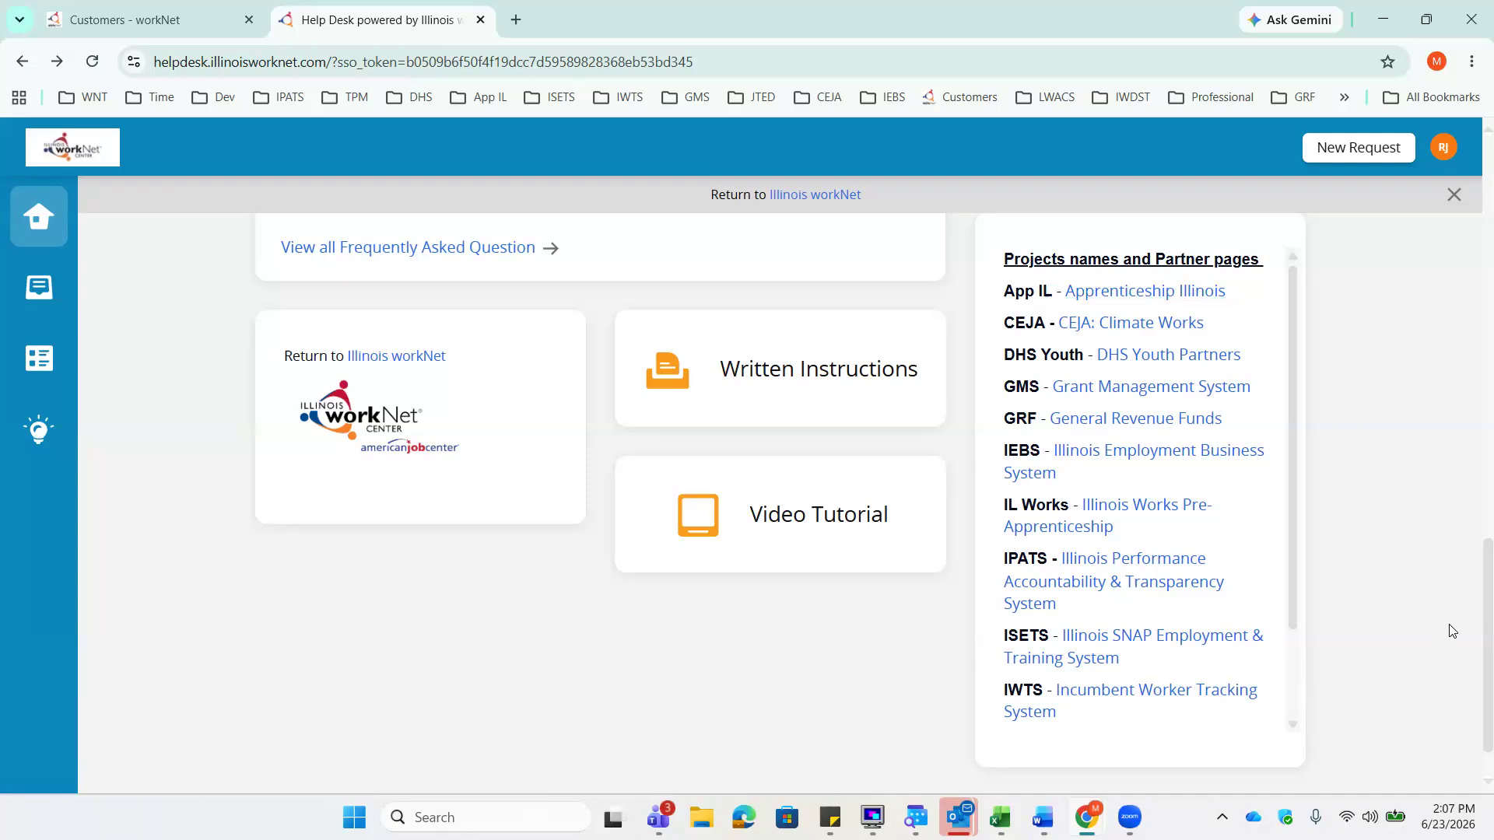
scroll(1453, 630, up, 2)
scroll(1453, 630, up, 5)
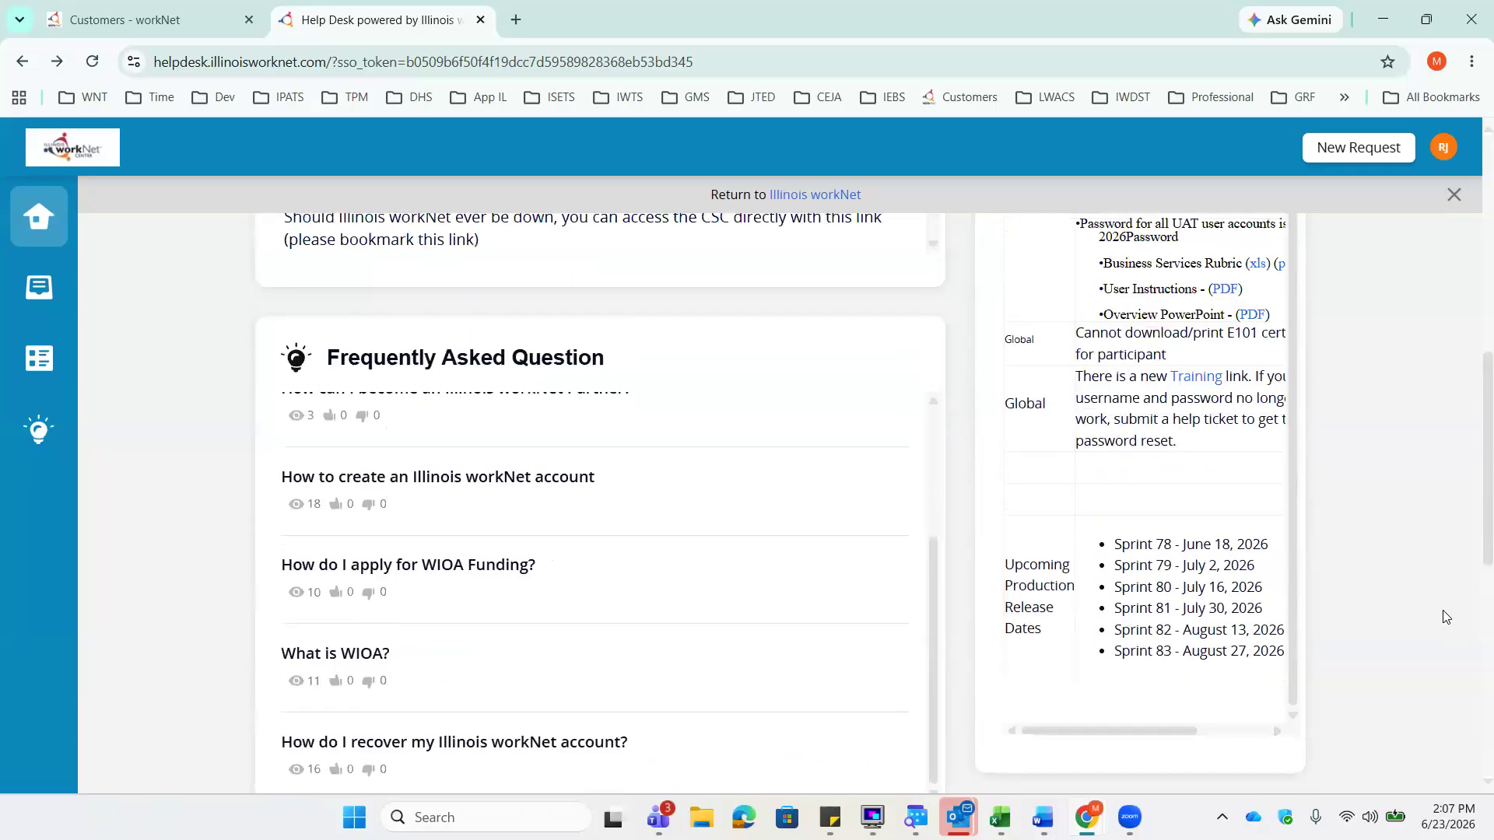
scroll(1442, 615, up, 3)
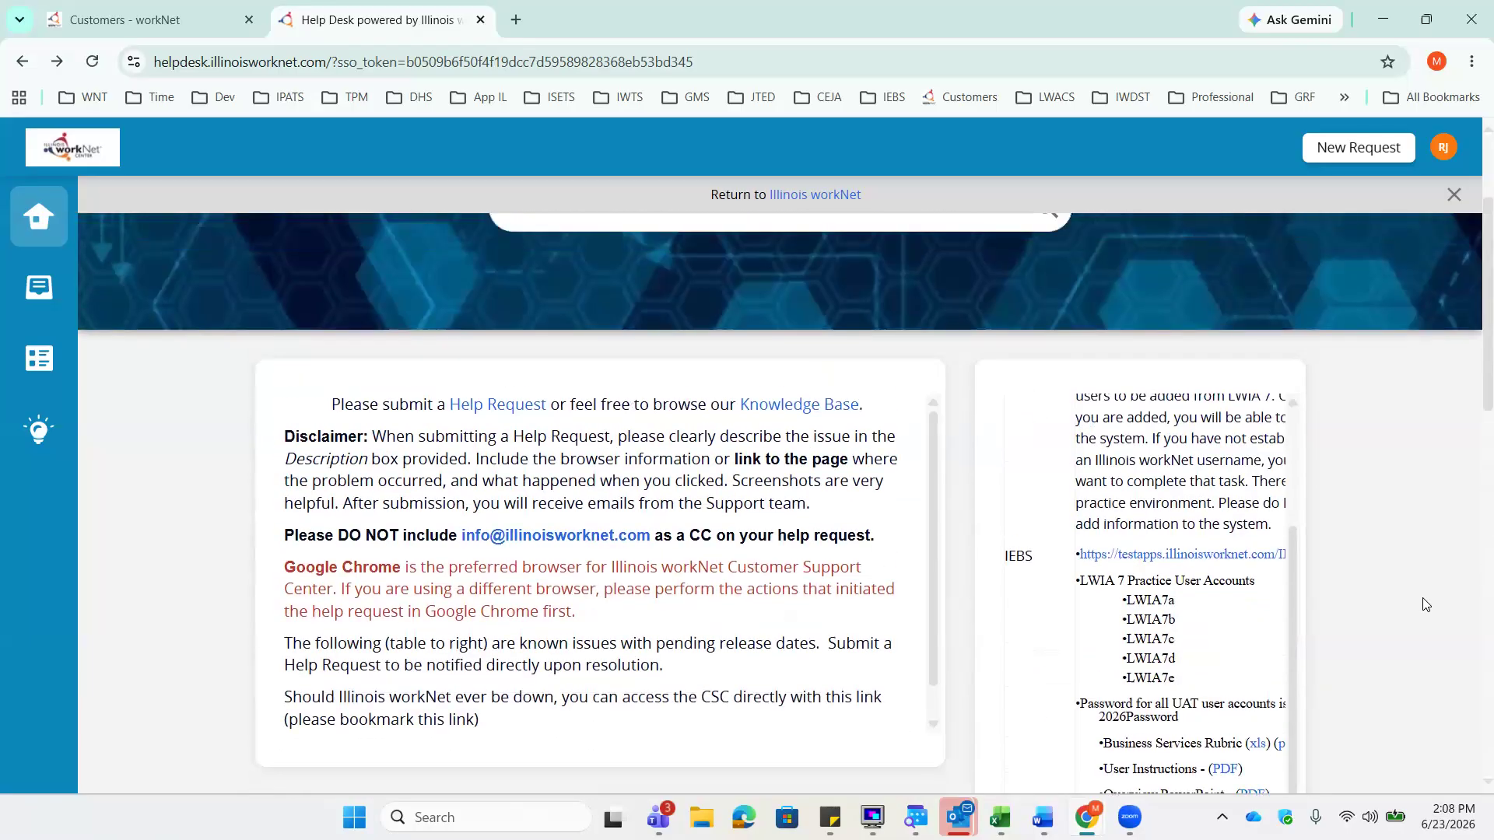
scroll(1423, 605, up, 3)
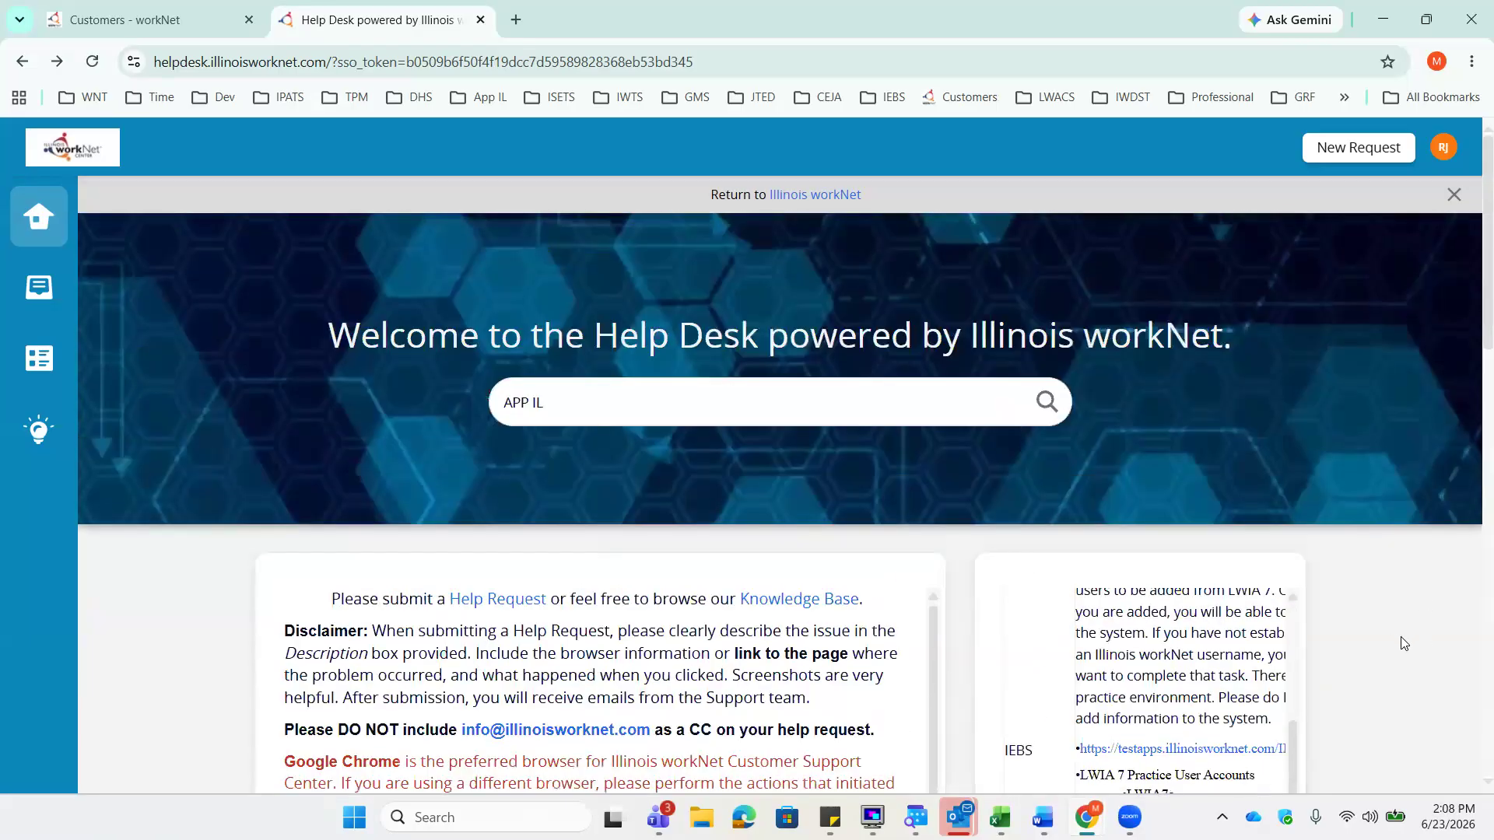
scroll(1418, 632, down, 4)
scroll(1066, 374, up, 2)
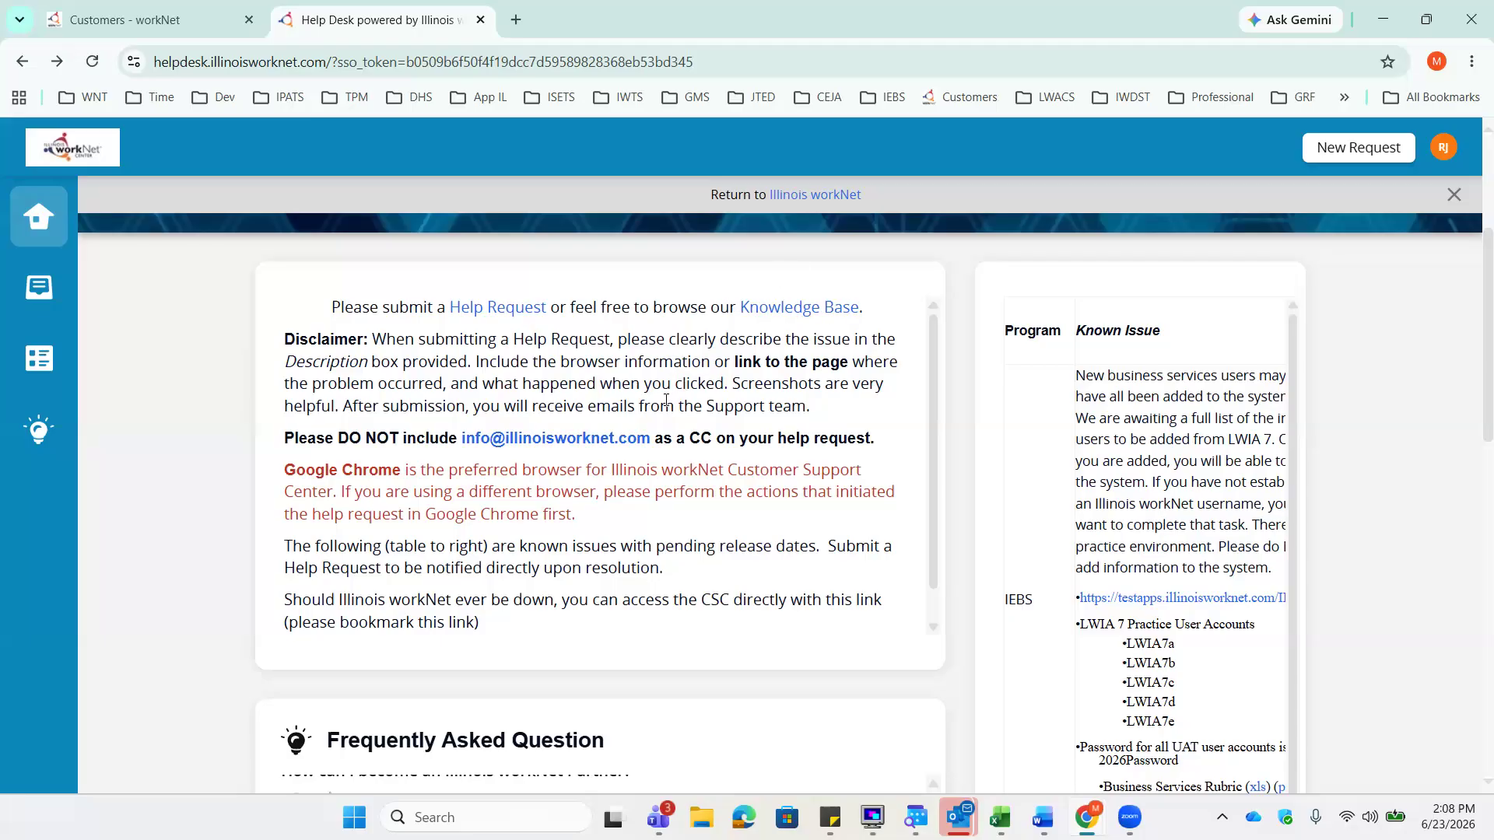
scroll(410, 435, down, 1)
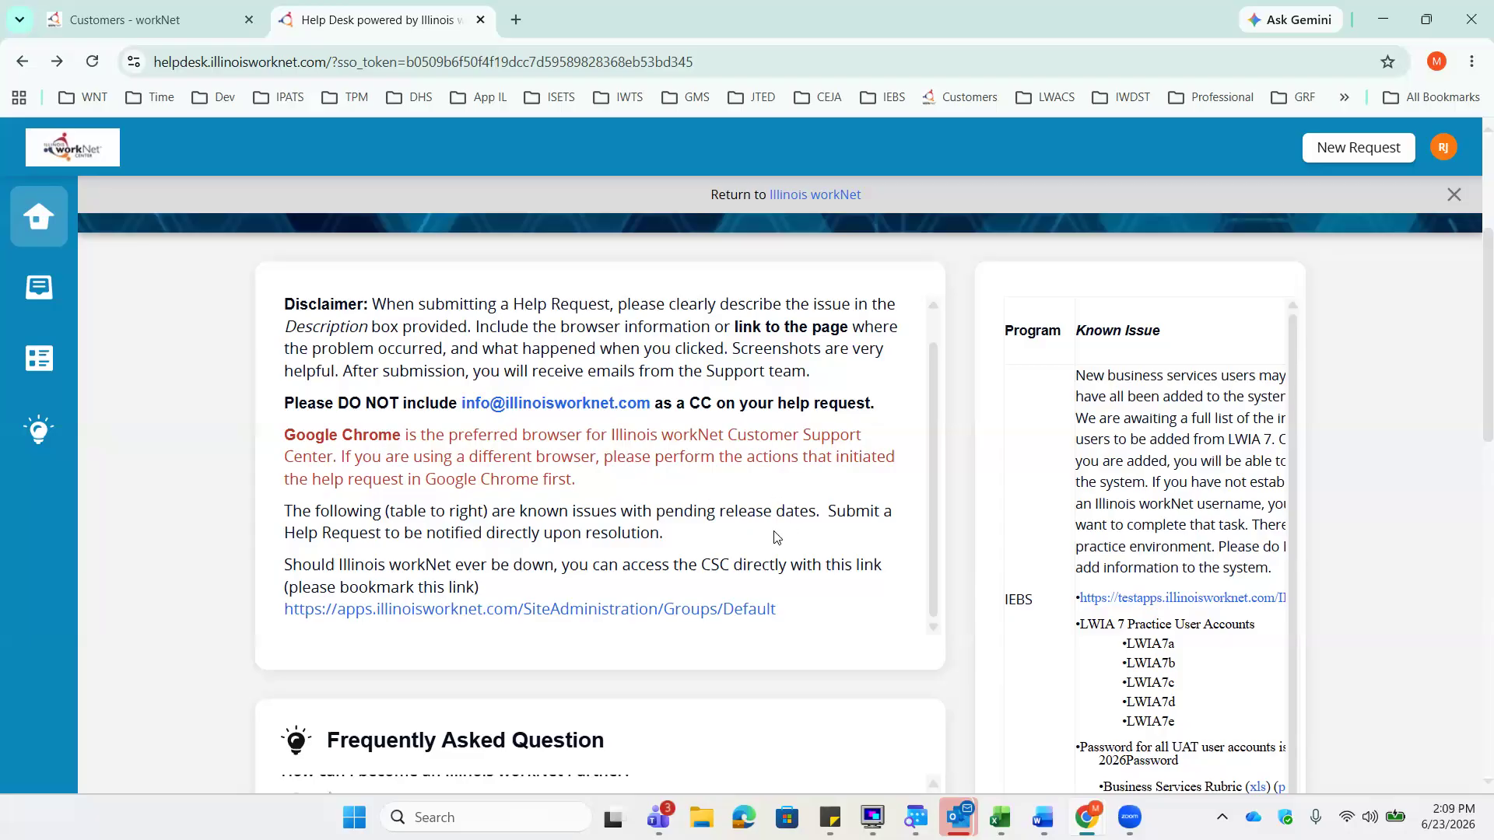
scroll(682, 539, up, 1)
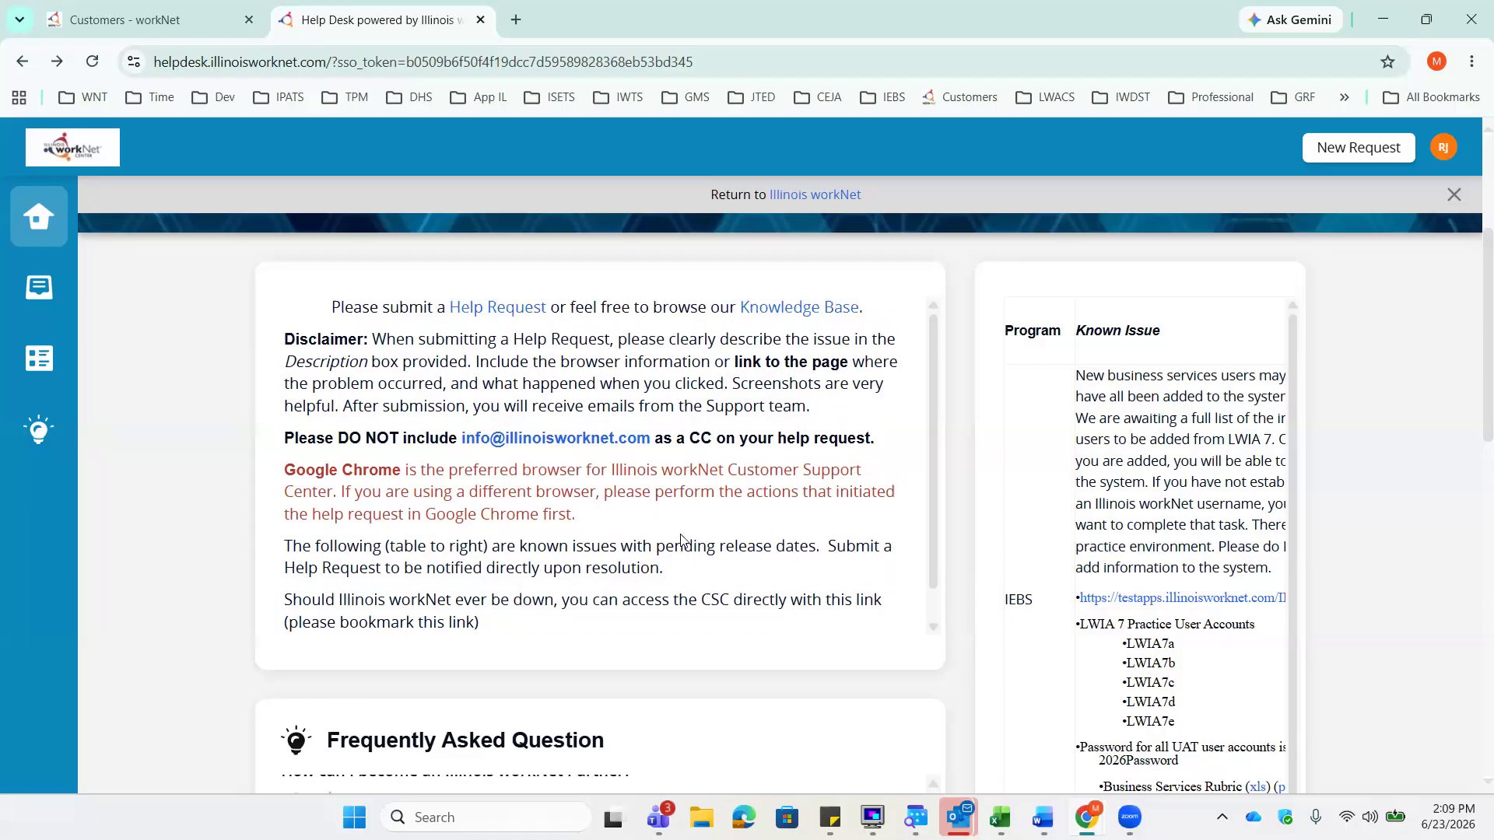
- Start a new help request titled 'Intake Tab has Error'
click(512, 309)
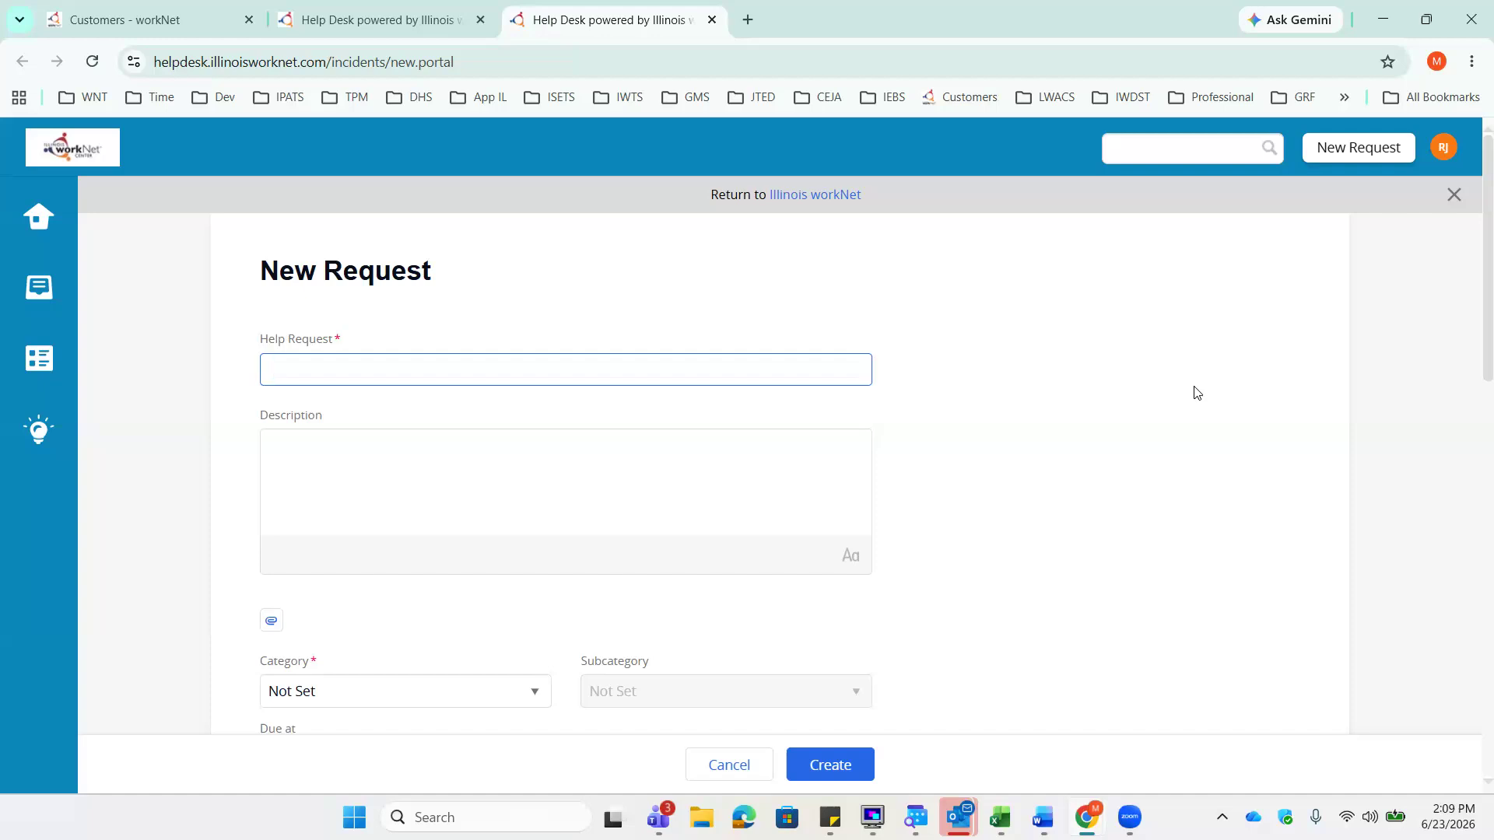
text(Intake Tab )
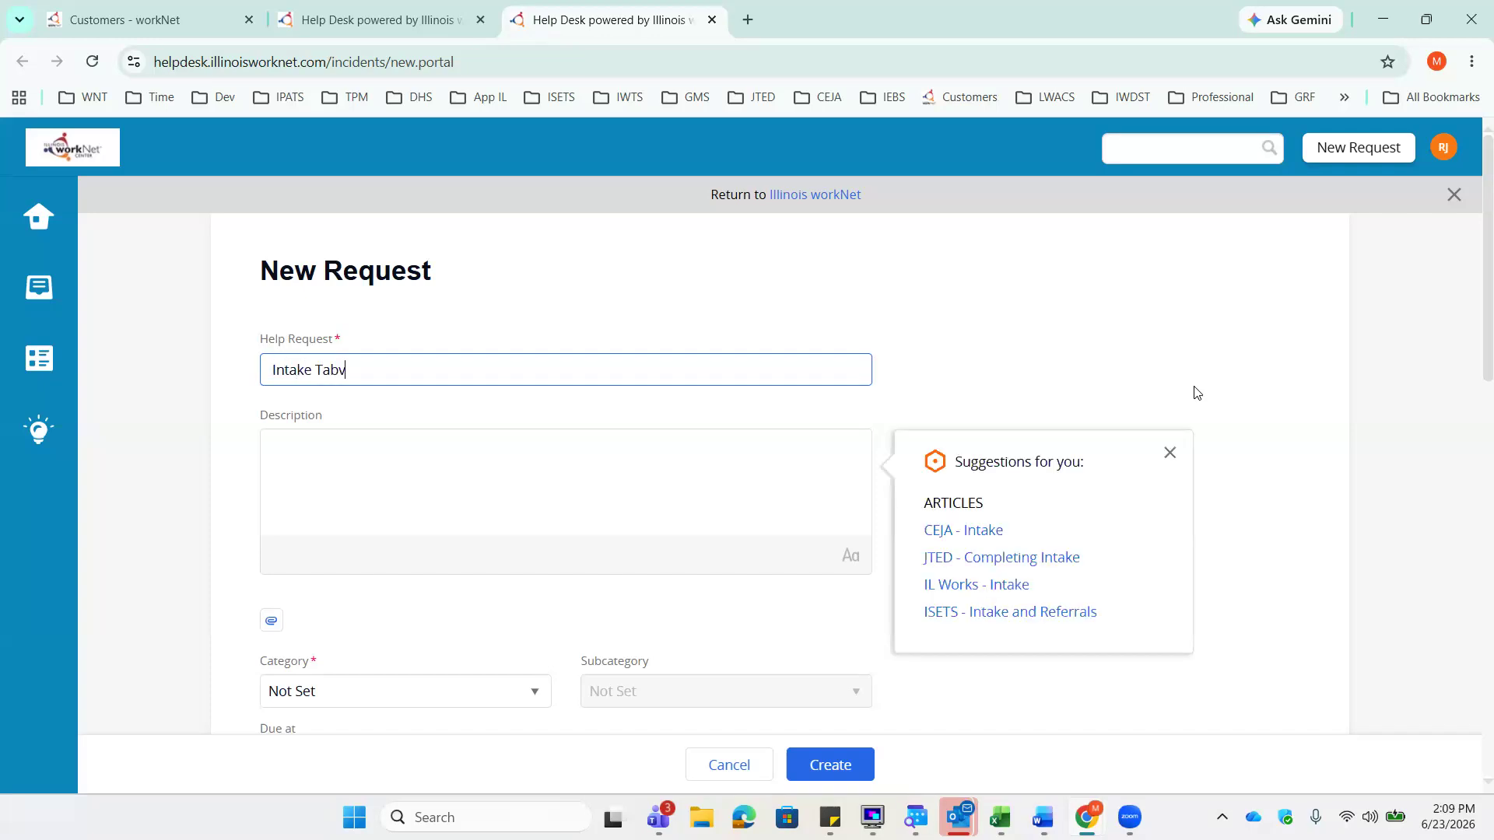
text(has Error)
key(Tab)
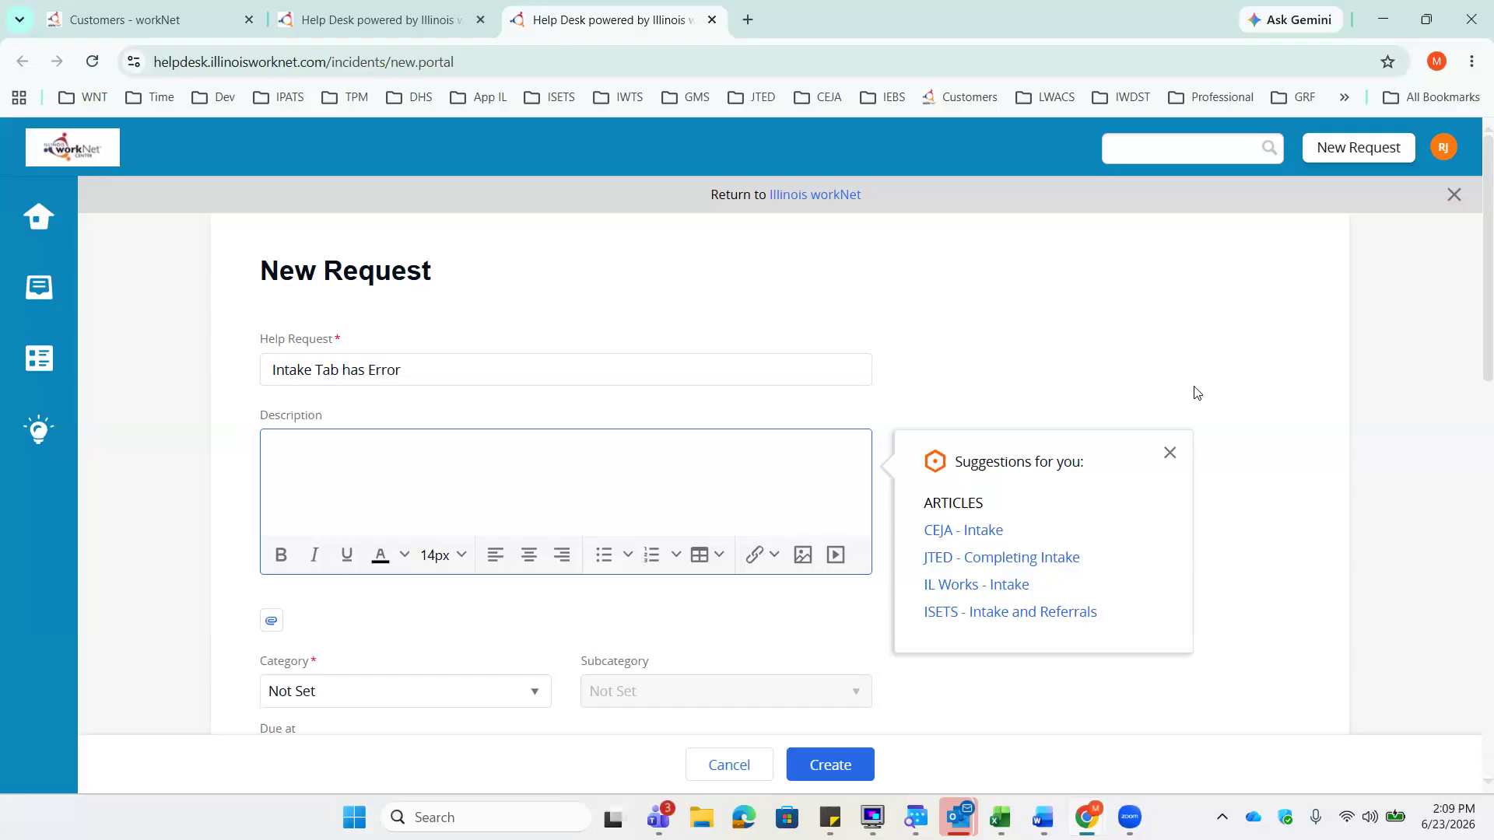
- Write the description: 'Error is happening when I attempt to click save on the Enrollment in section 2.'
text(Error is happening when I attempt to cli)
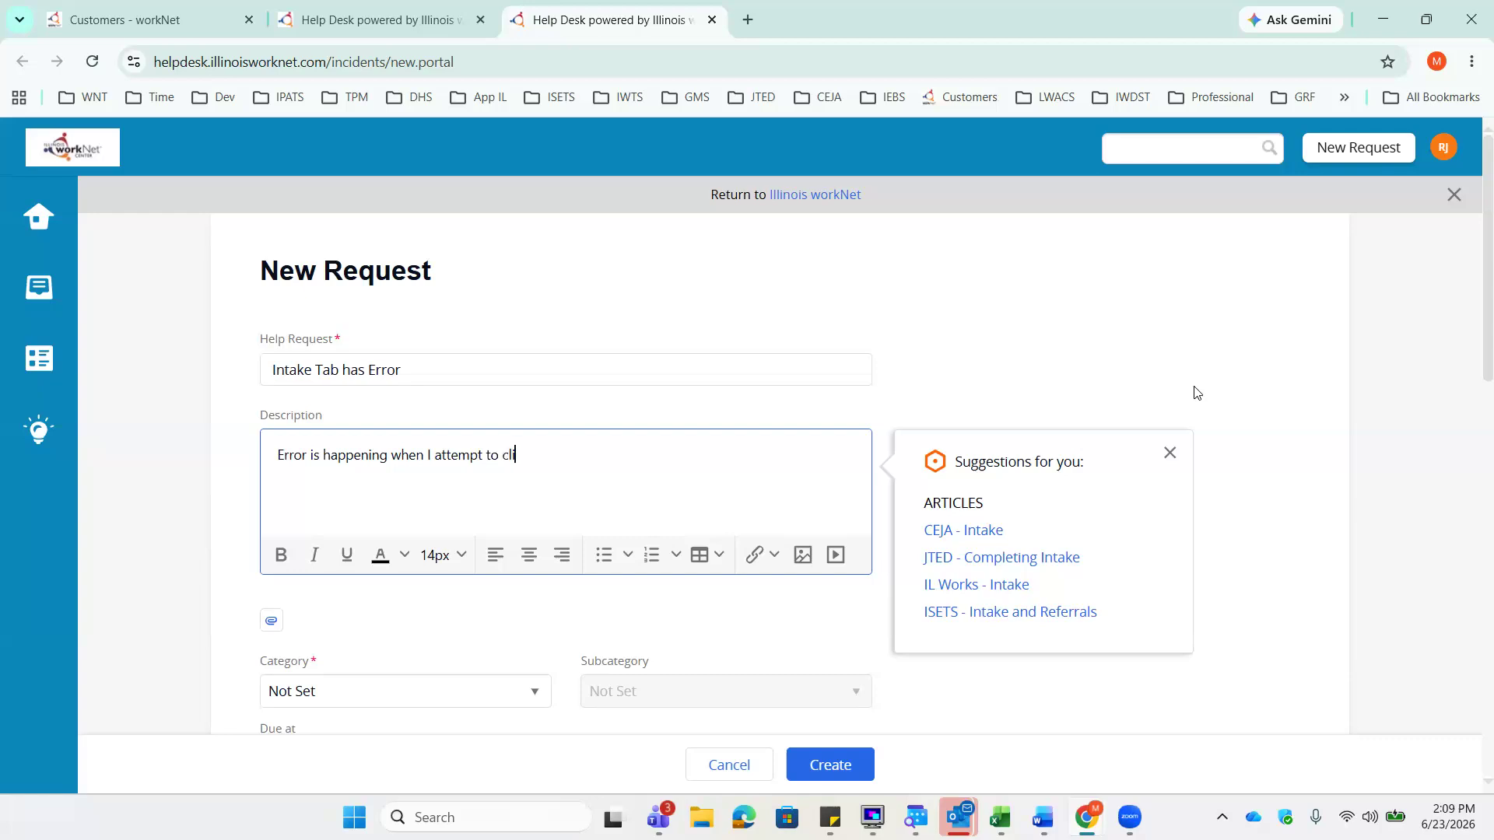
text(ck save on the Ebnef)
key(BackSpace)
key(BackSpace)
key(BackSpace)
key(BackSpace)
text(nrollment in section 21.)
key(BackSpace)
key(BackSpace)
text(.)
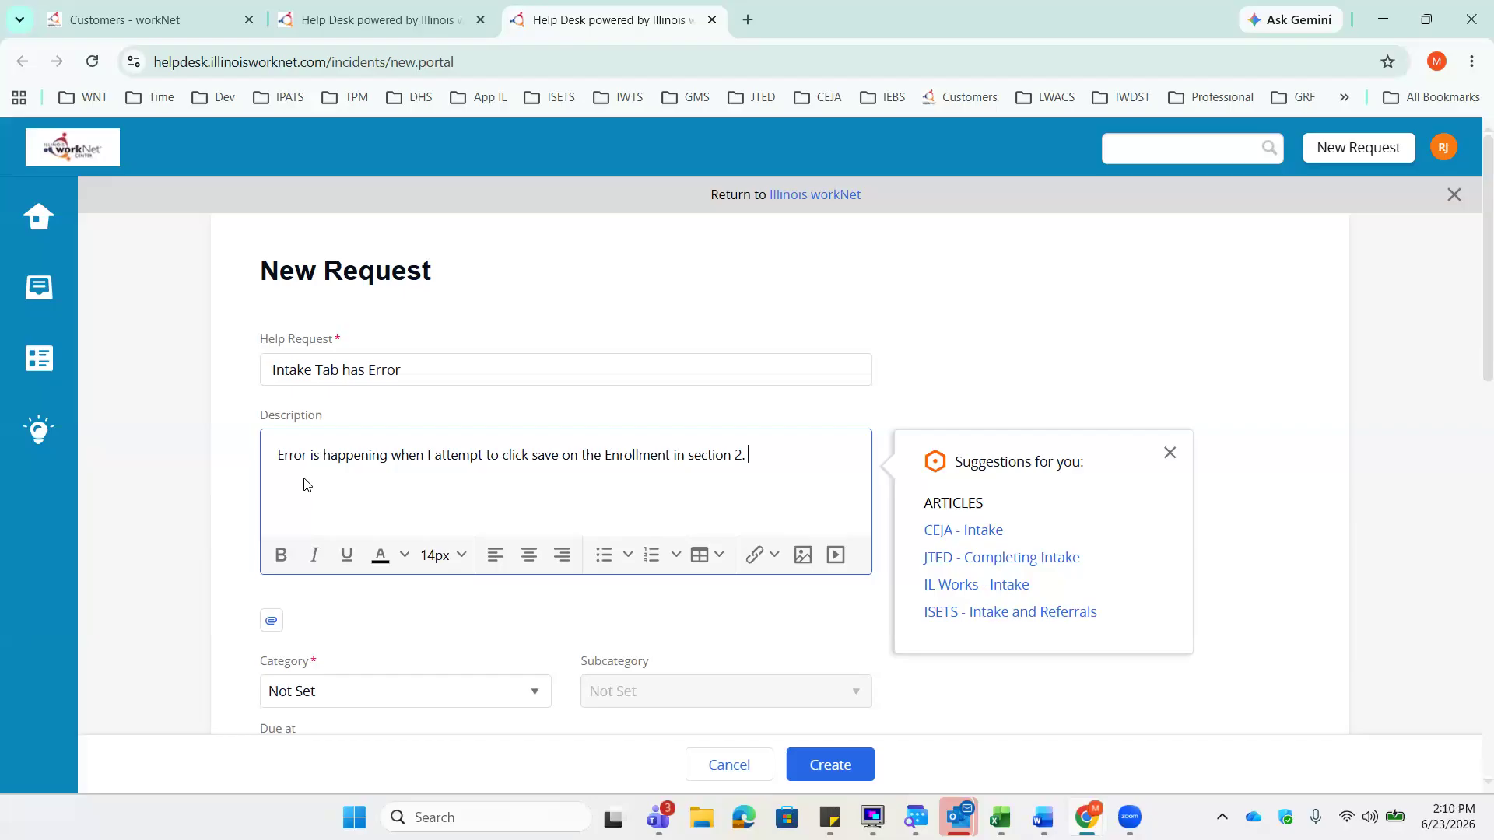
click(773, 558)
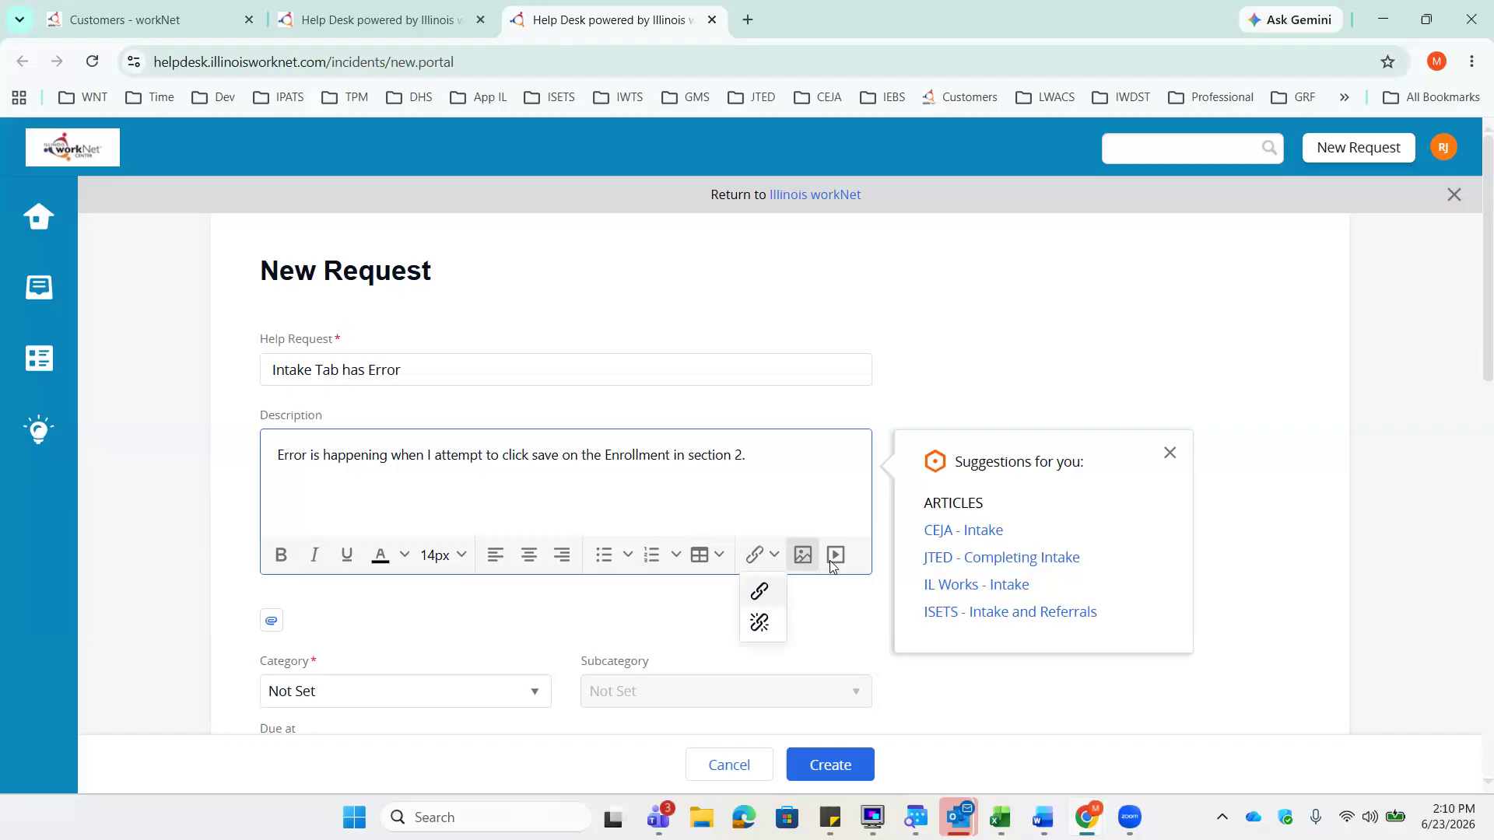
- Set the request's Category to Apprenticeship Illinois
scroll(828, 429, down, 1)
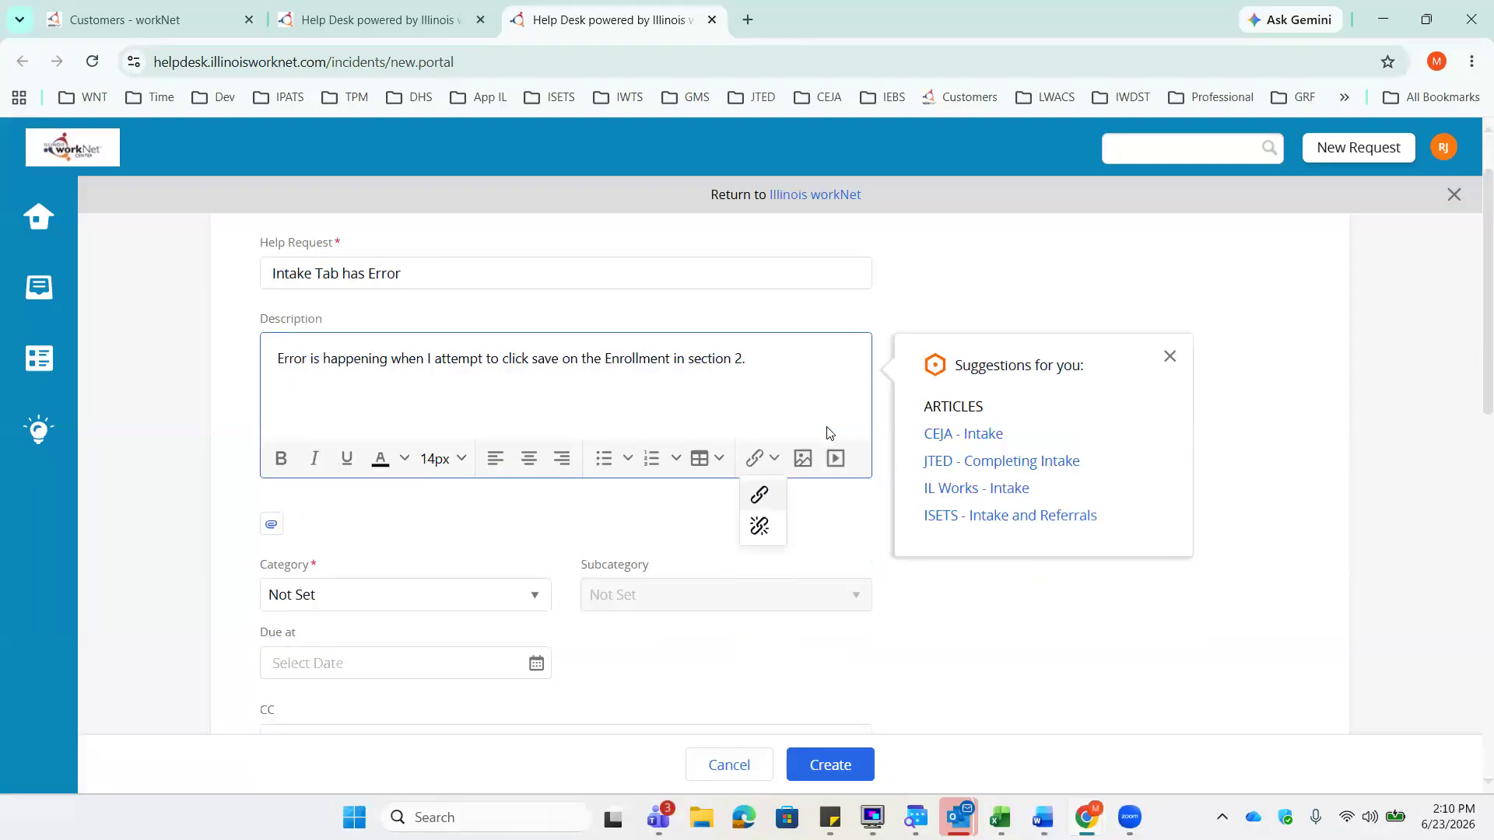
scroll(828, 432, down, 2)
click(984, 481)
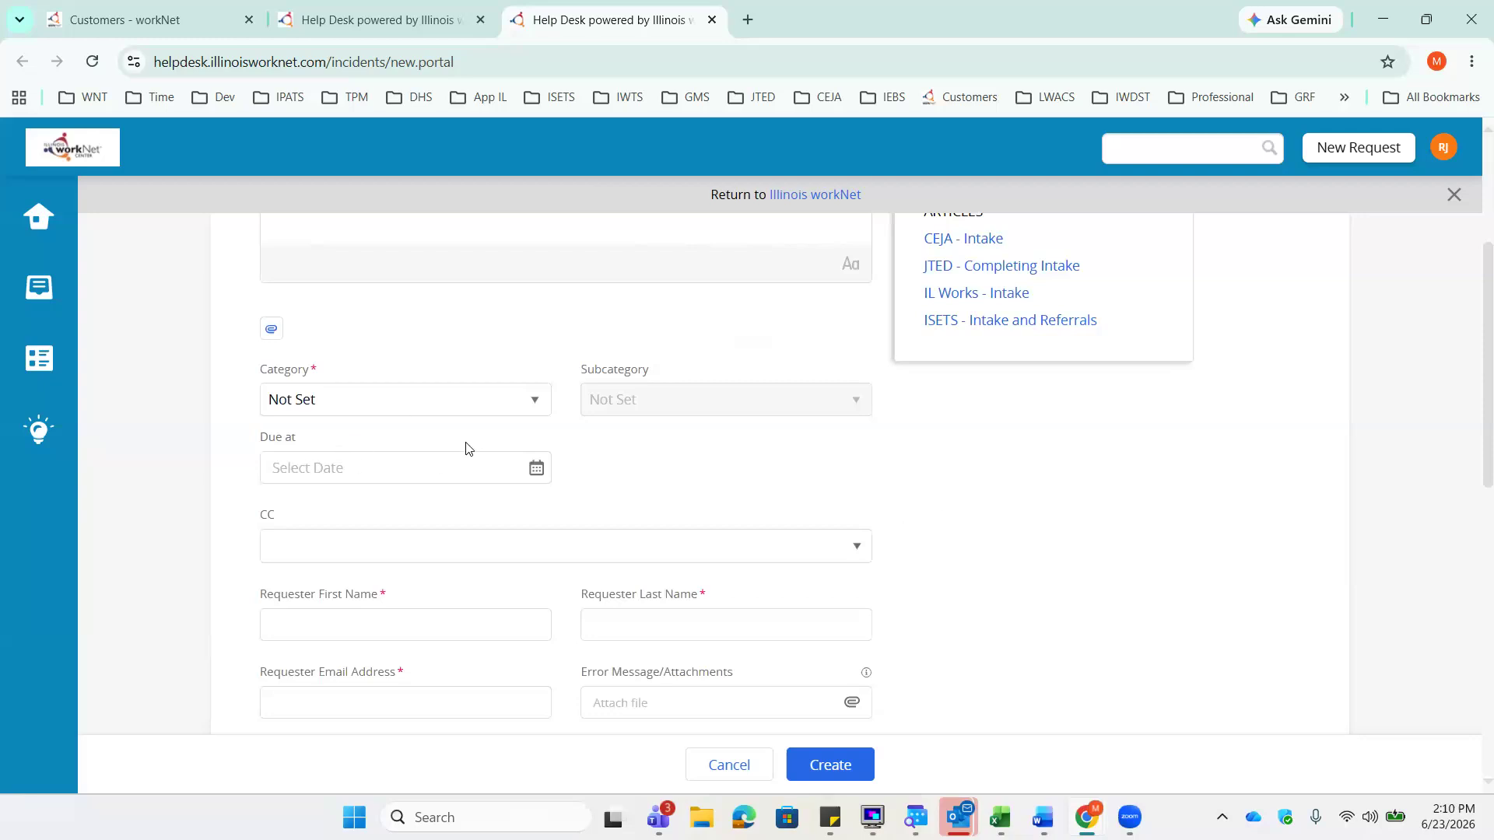
click(355, 403)
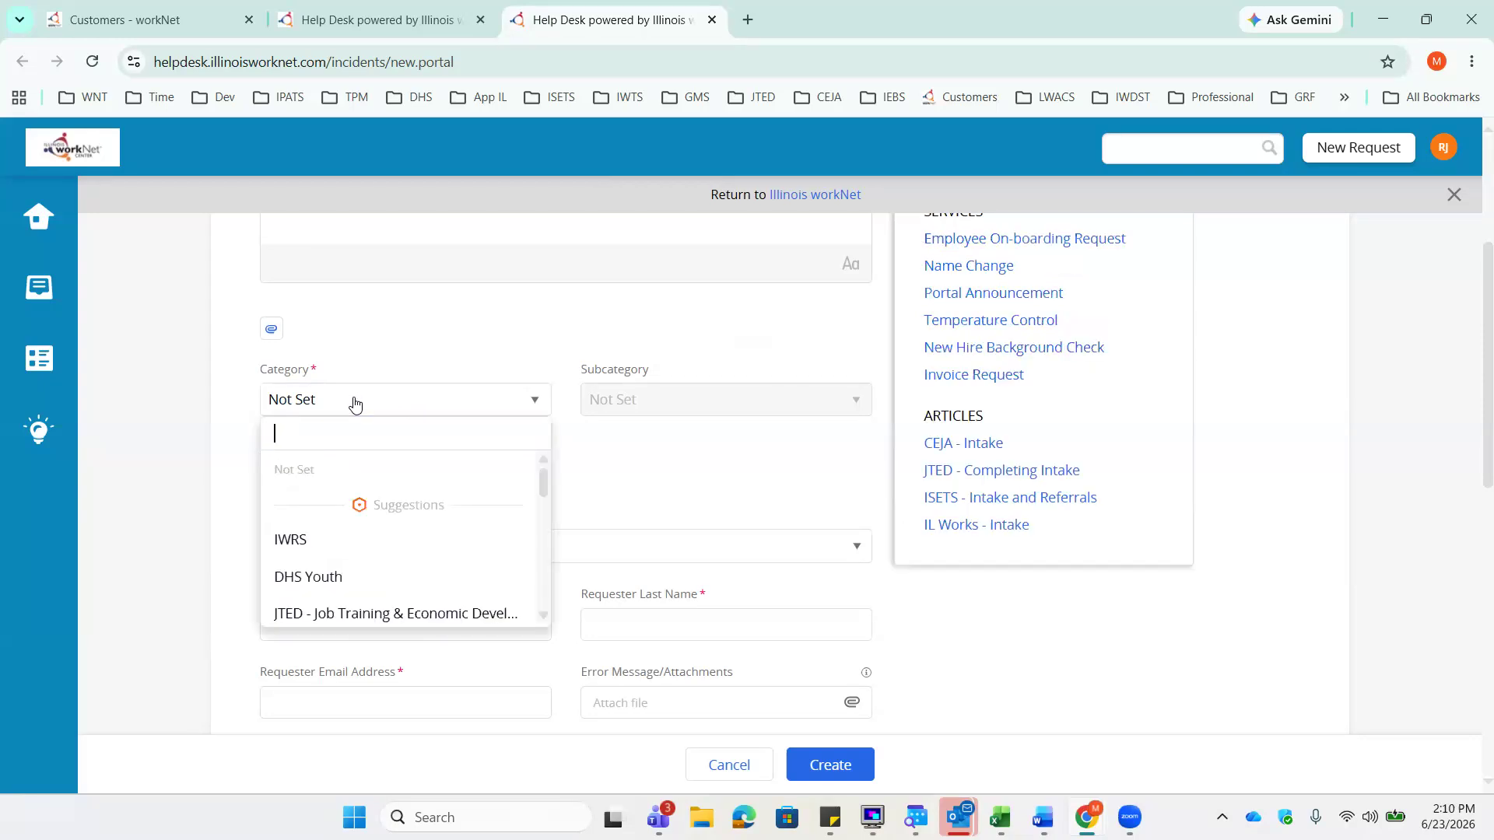
scroll(490, 404, down, 2)
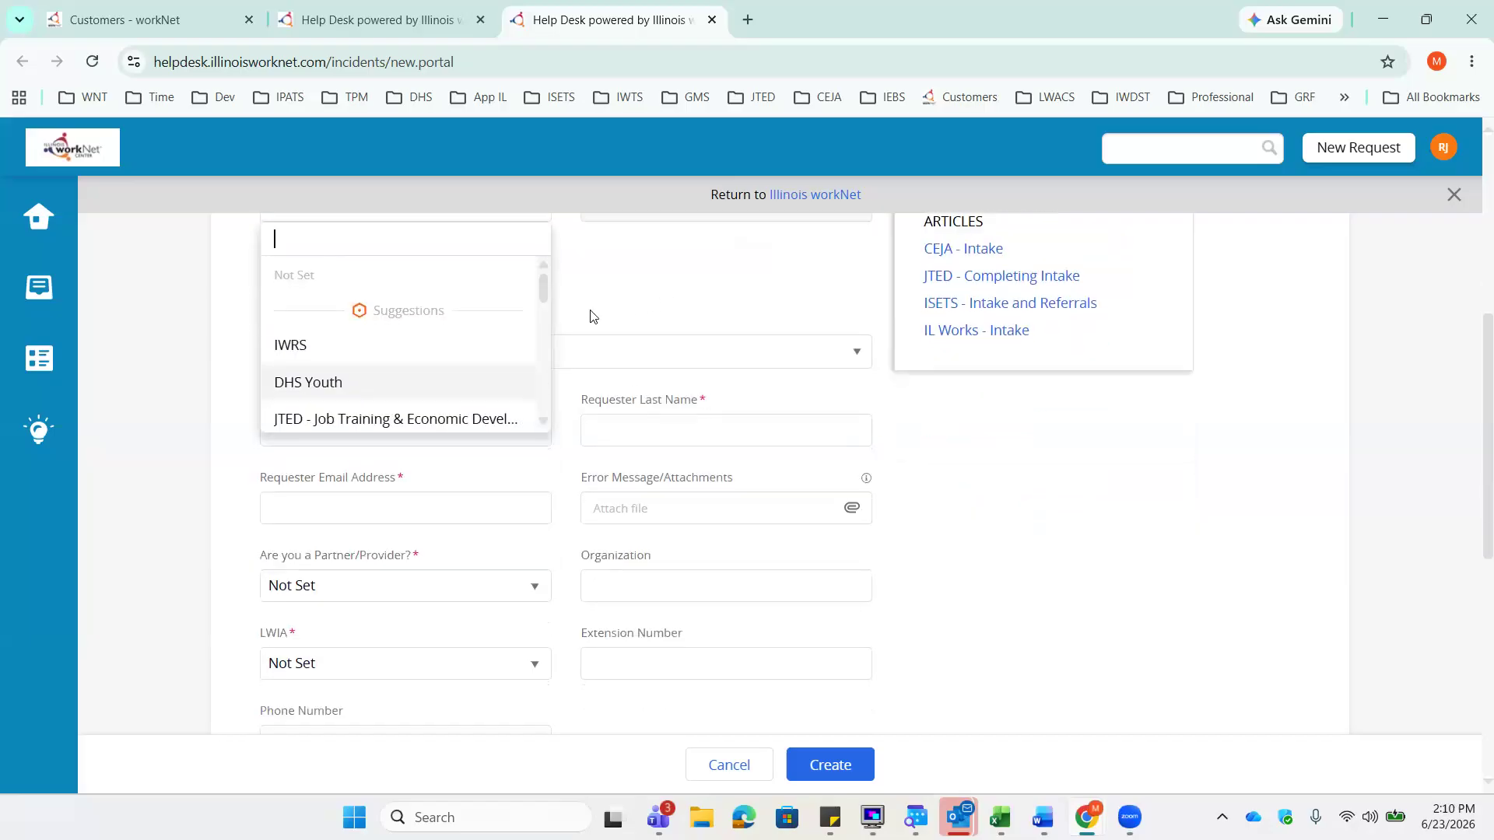
click(543, 420)
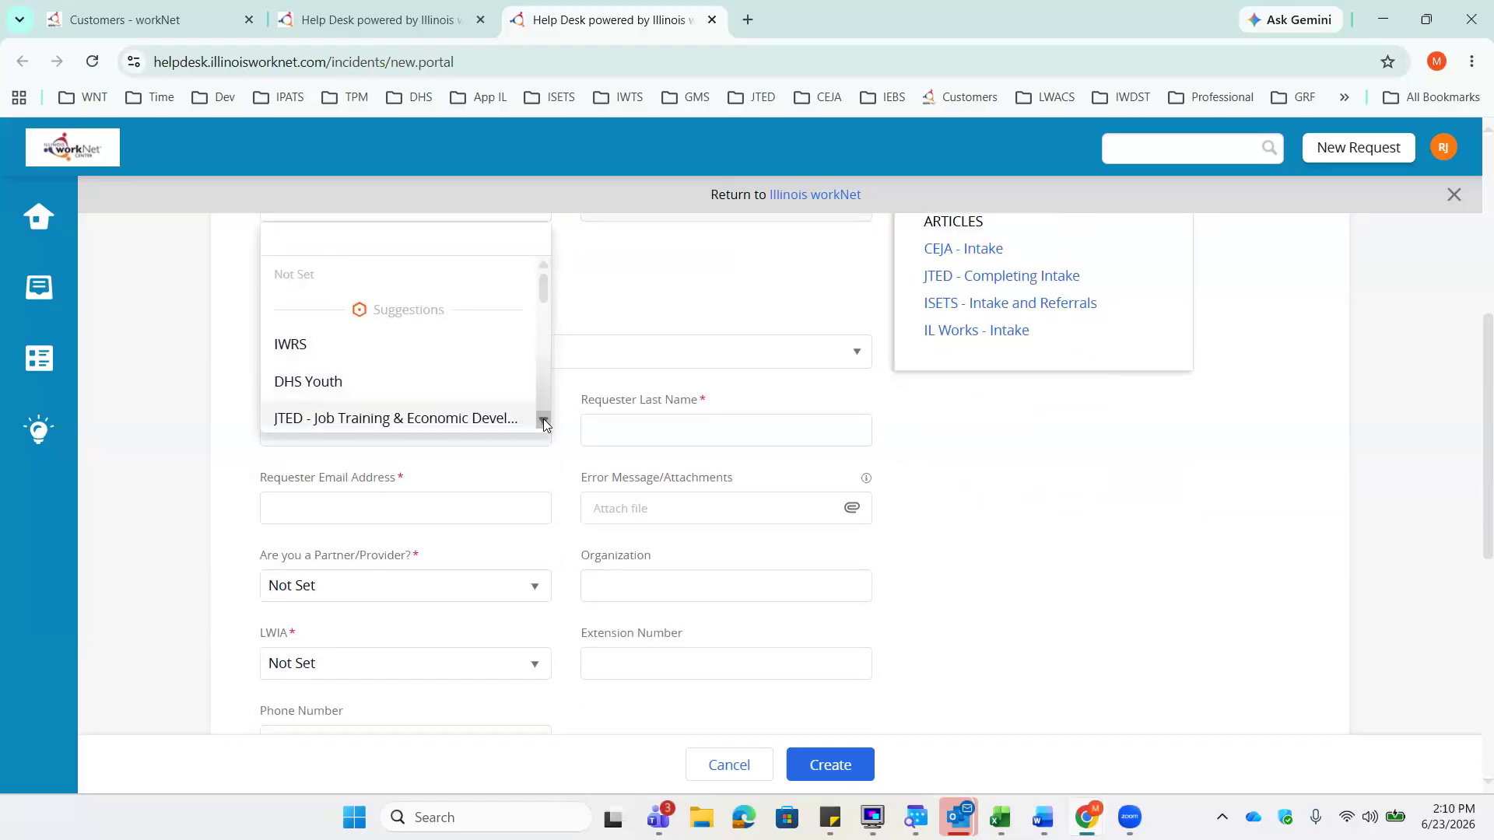
click(543, 420)
click(543, 420)
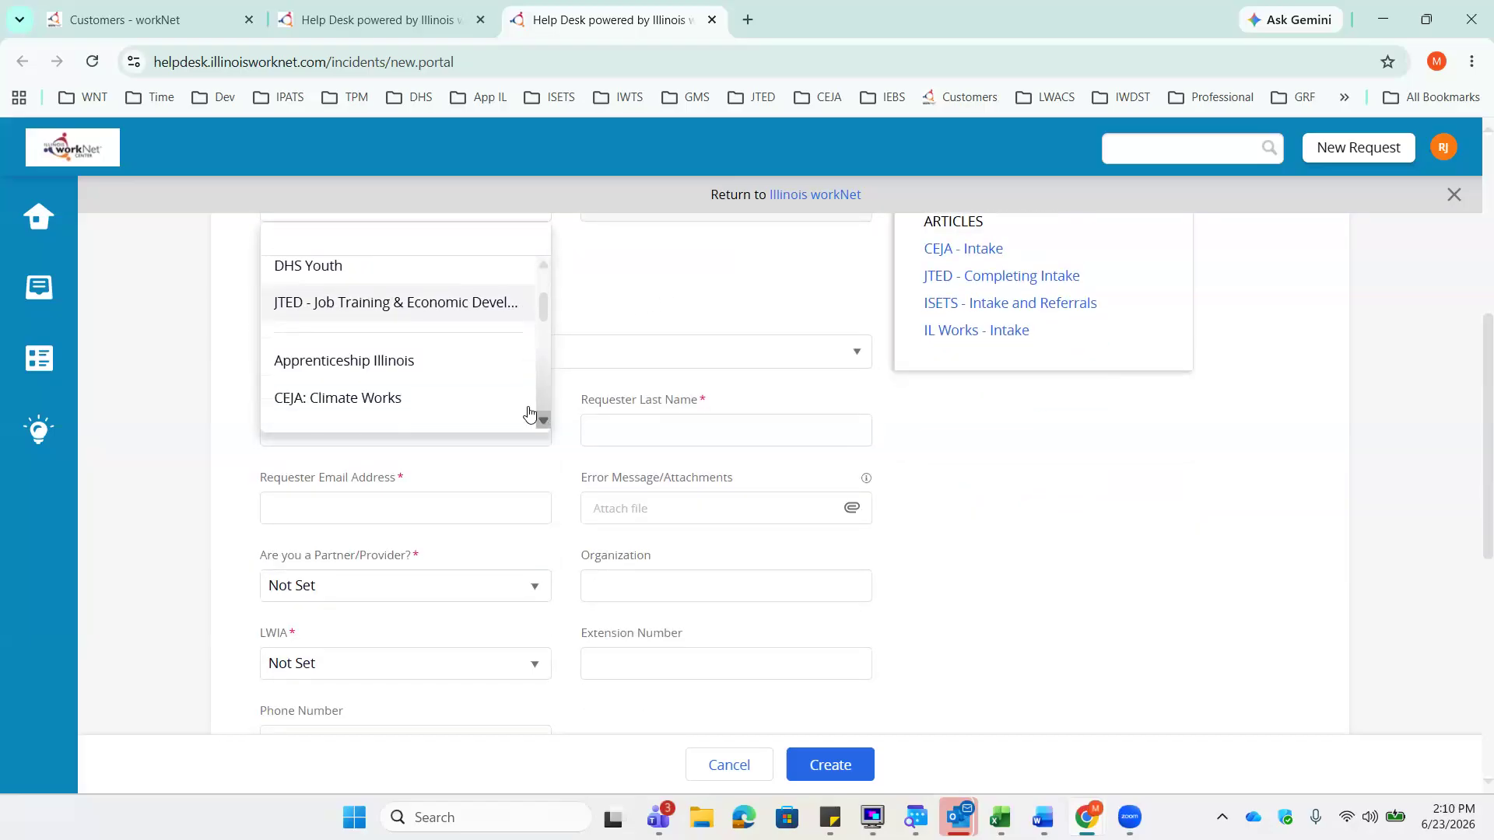
click(427, 371)
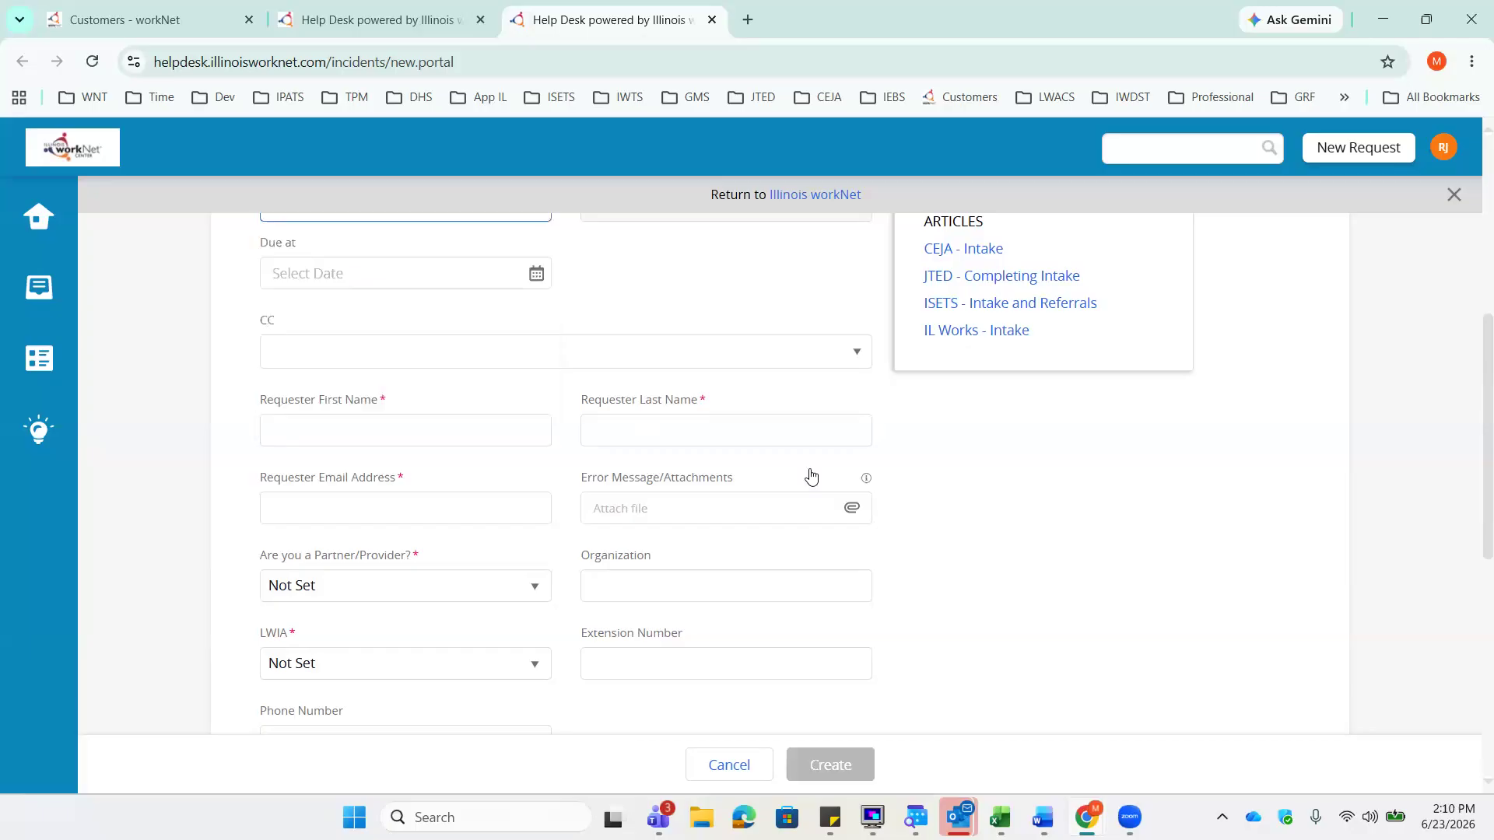
- Close the 'Suggestions for you' panel of suggested articles
scroll(960, 567, up, 3)
scroll(740, 534, up, 2)
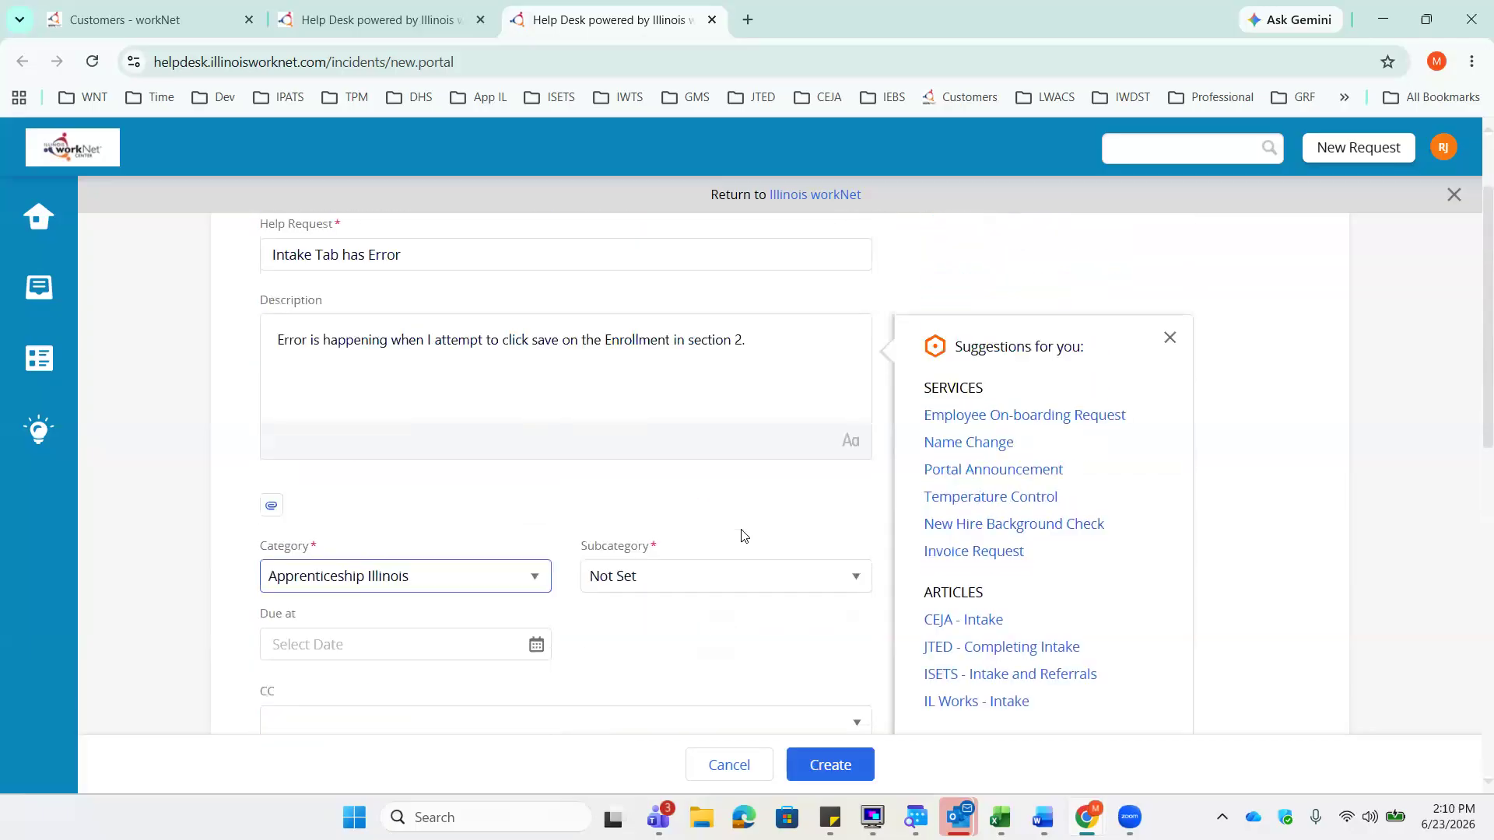
scroll(1434, 533, down, 1)
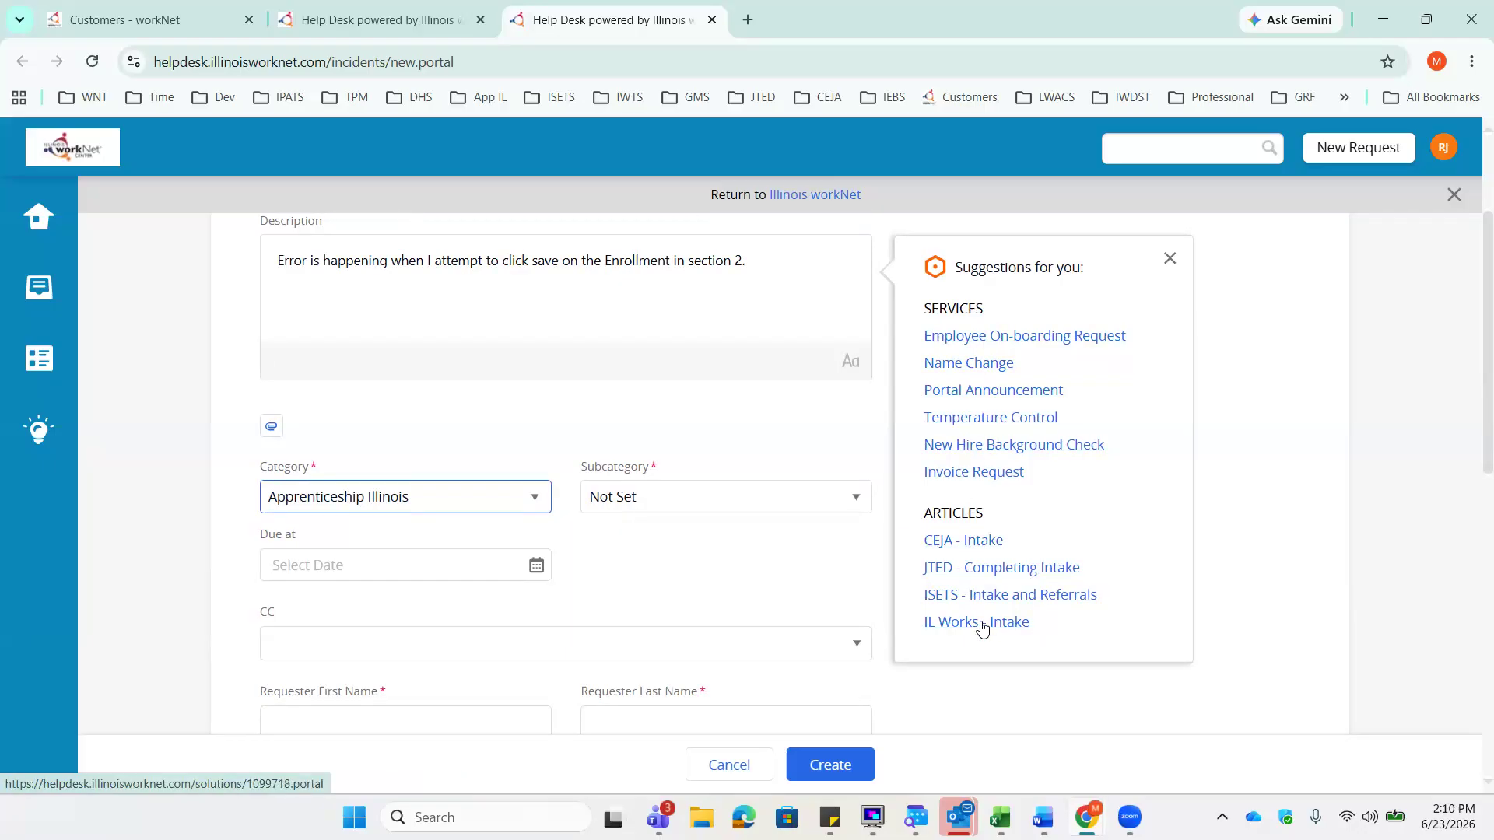
click(1171, 262)
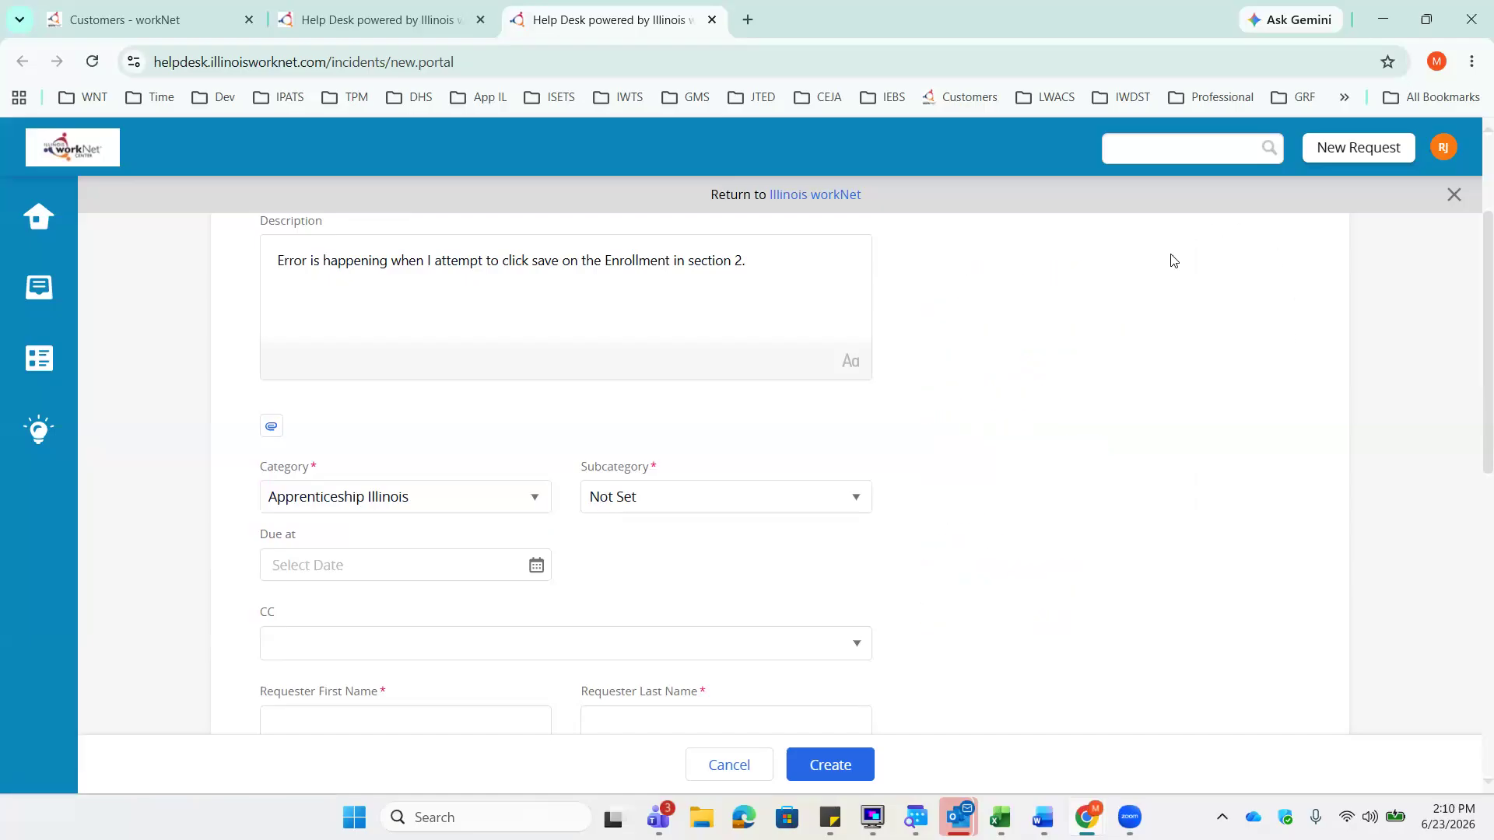
scroll(1021, 416, down, 2)
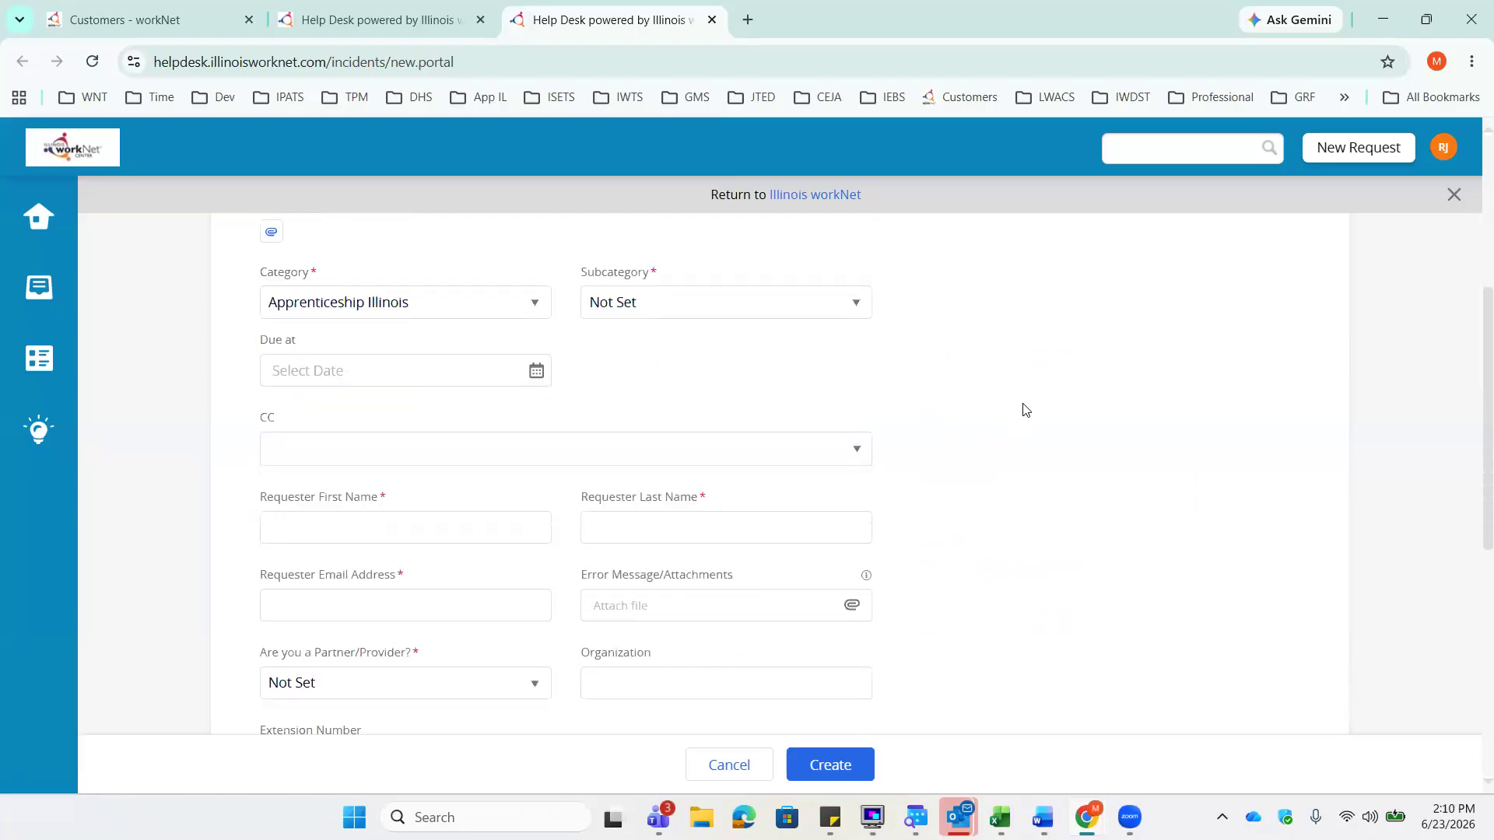
click(855, 311)
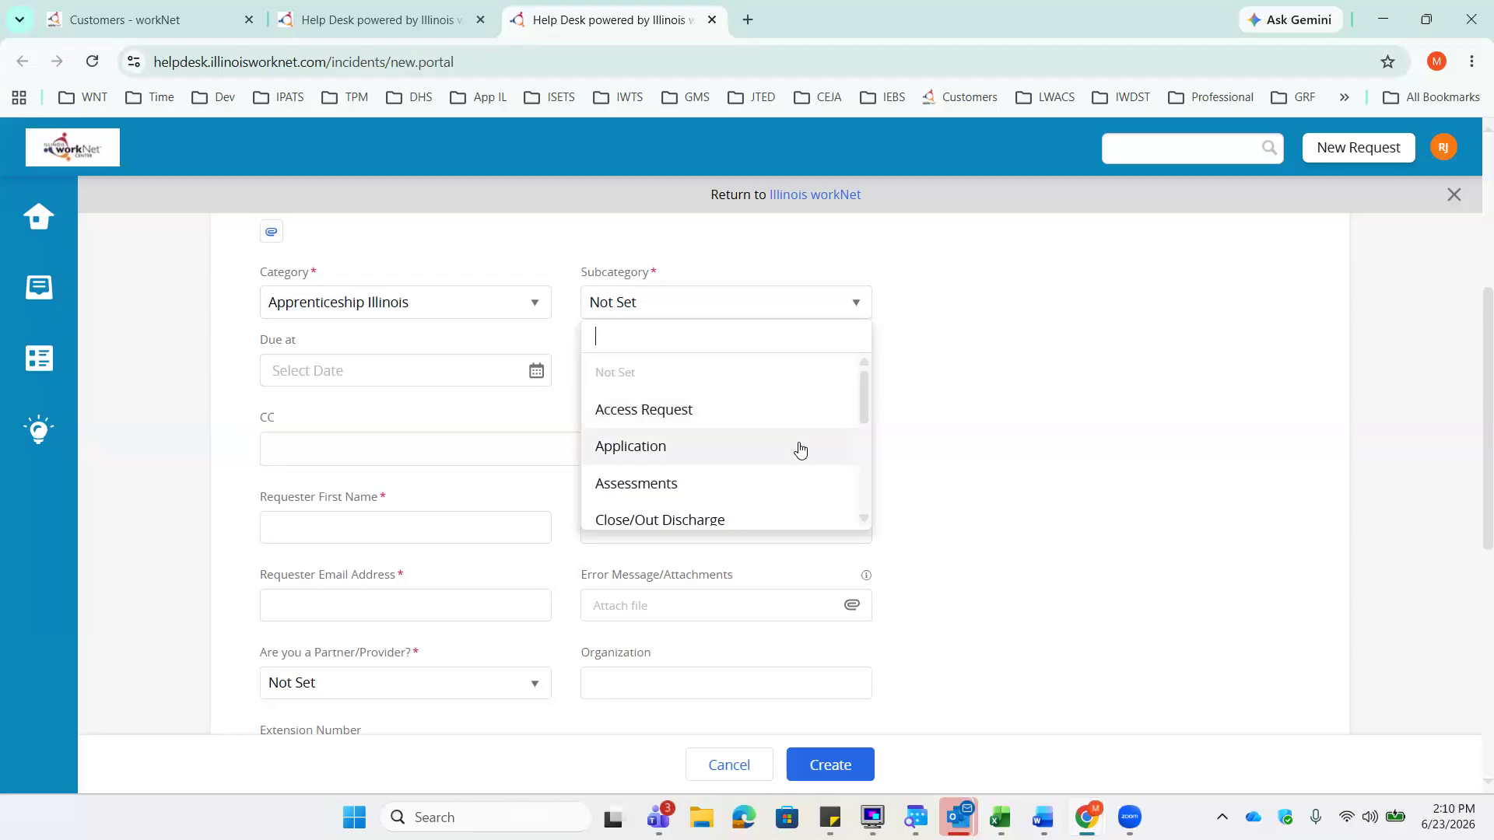
- Choose Customer Profile as the request's Subcategory
scroll(797, 446, down, 1)
scroll(787, 447, up, 1)
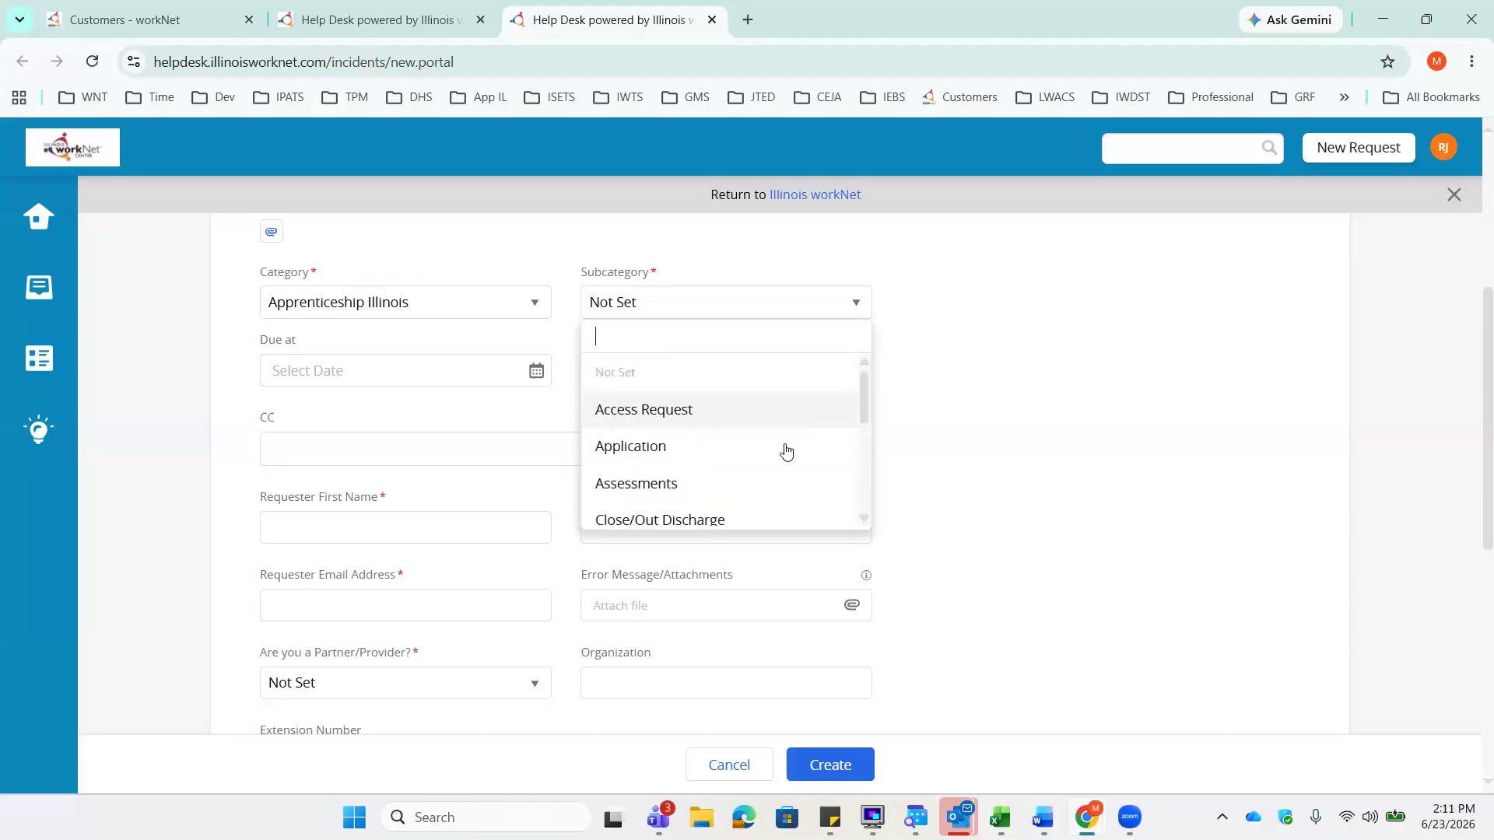
click(864, 518)
click(864, 518)
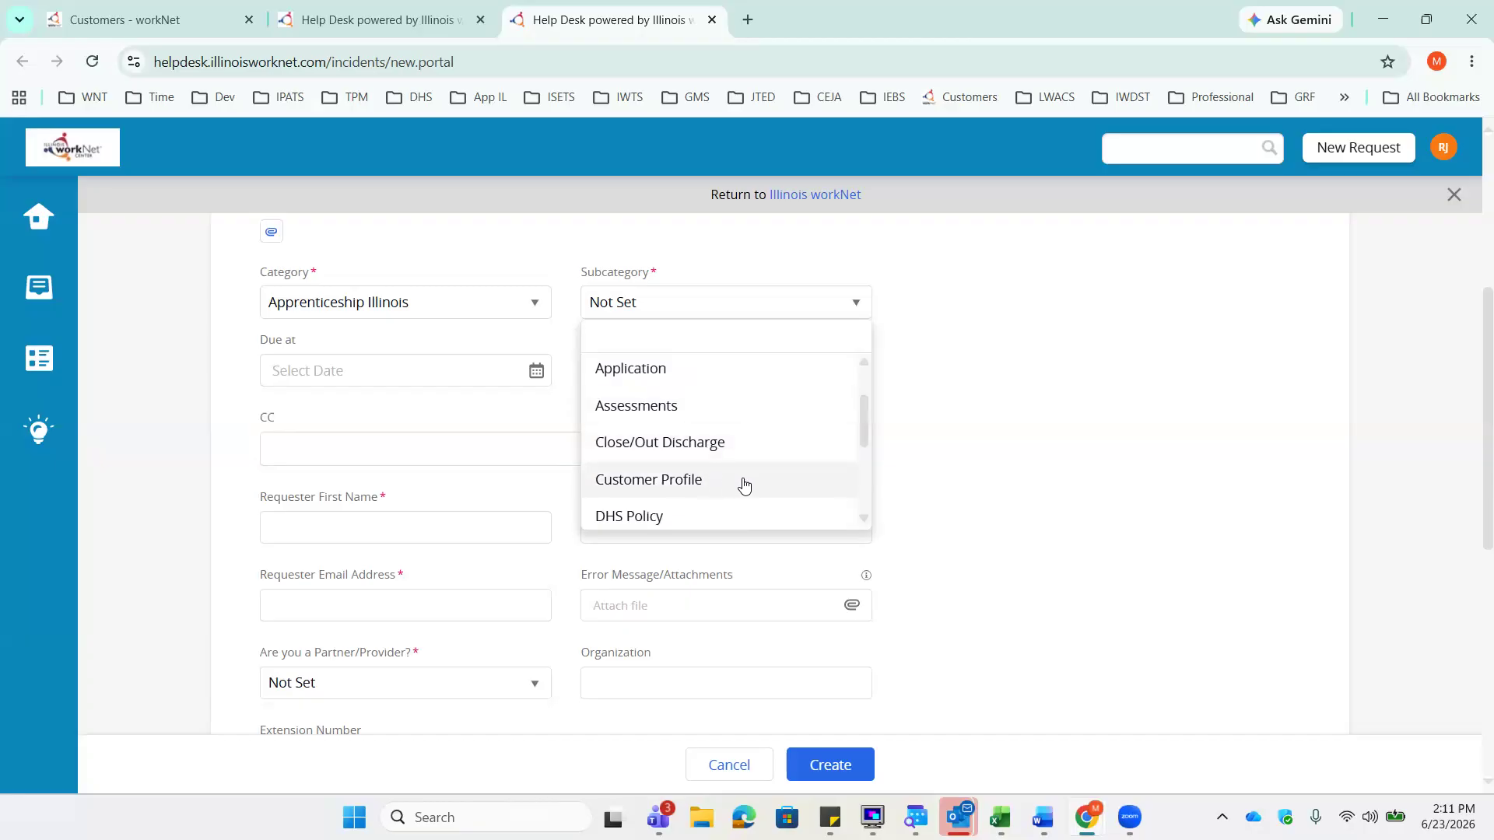
click(865, 519)
click(865, 520)
click(865, 519)
click(864, 519)
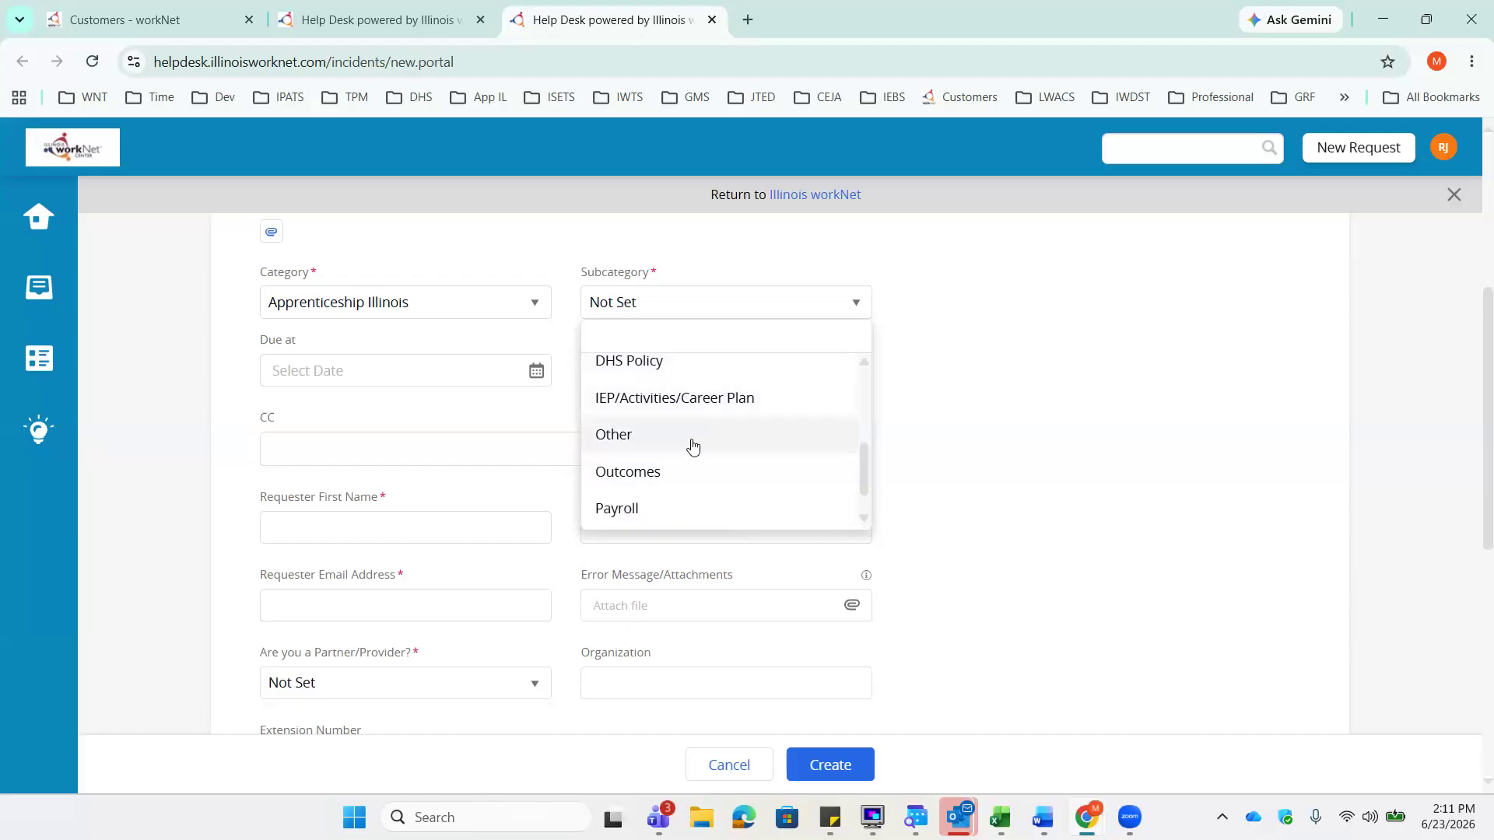
click(864, 521)
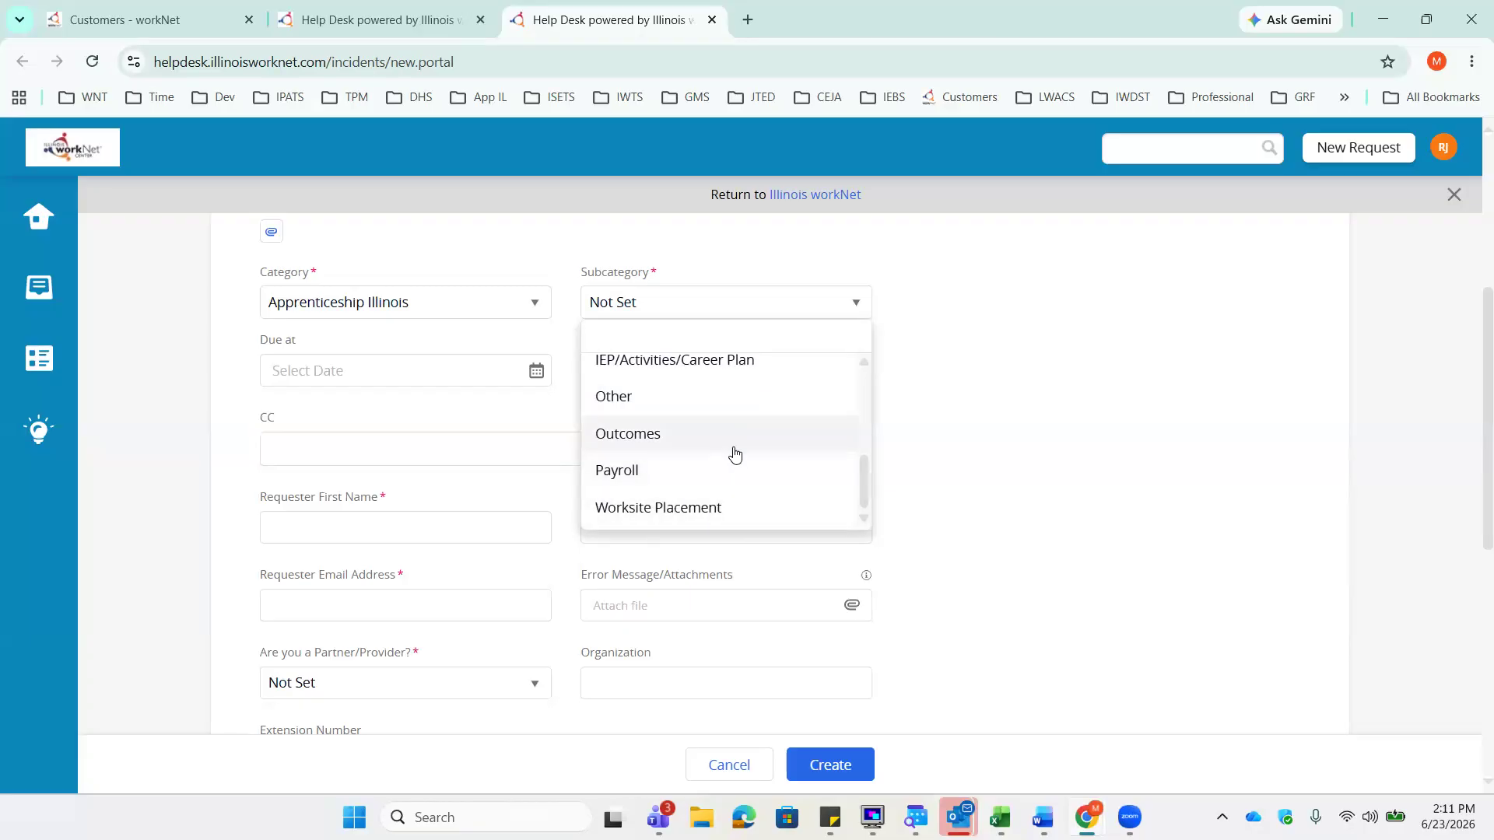
scroll(735, 452, up, 1)
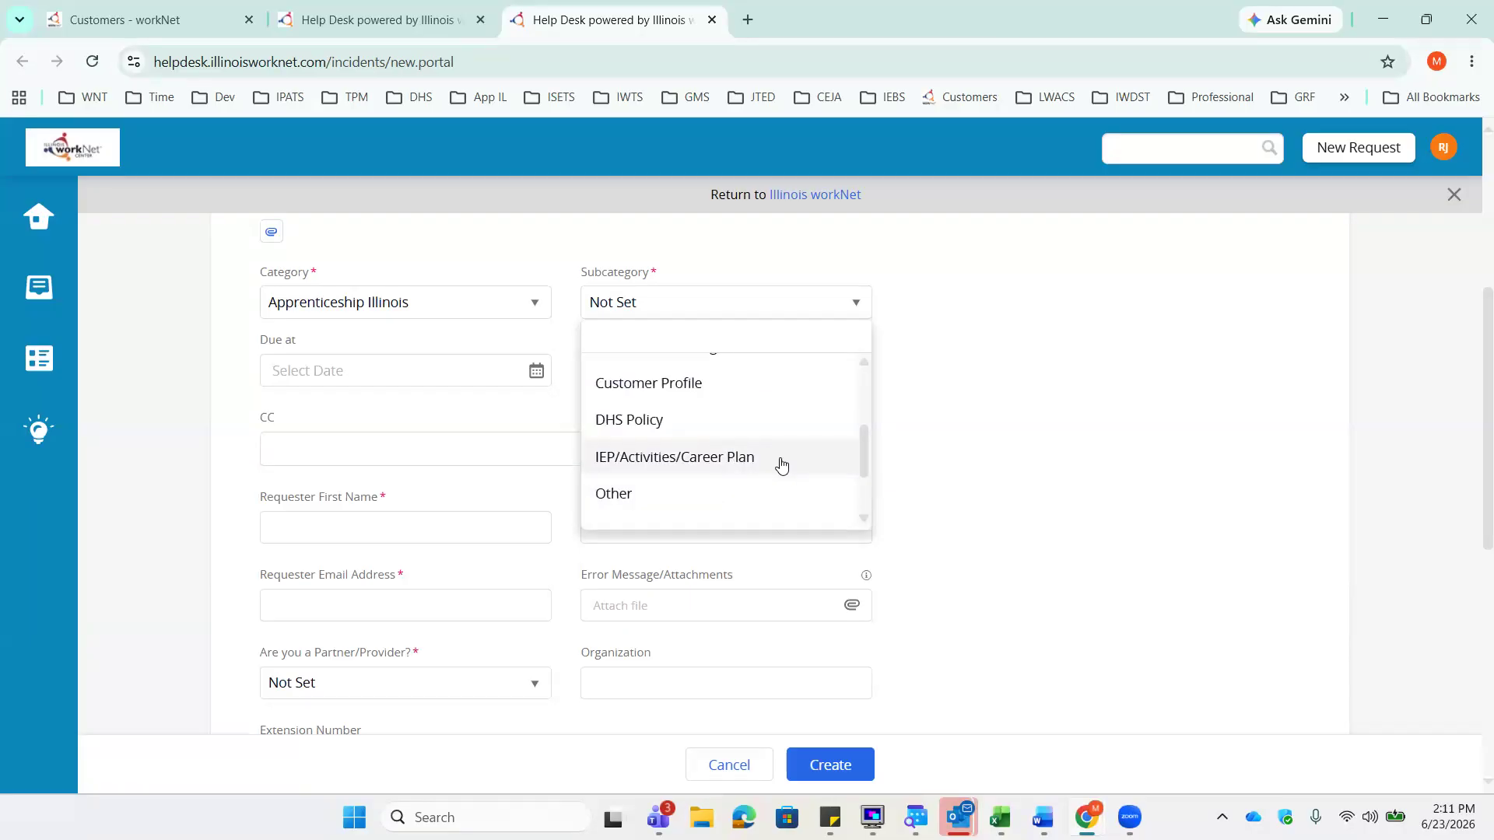
click(713, 387)
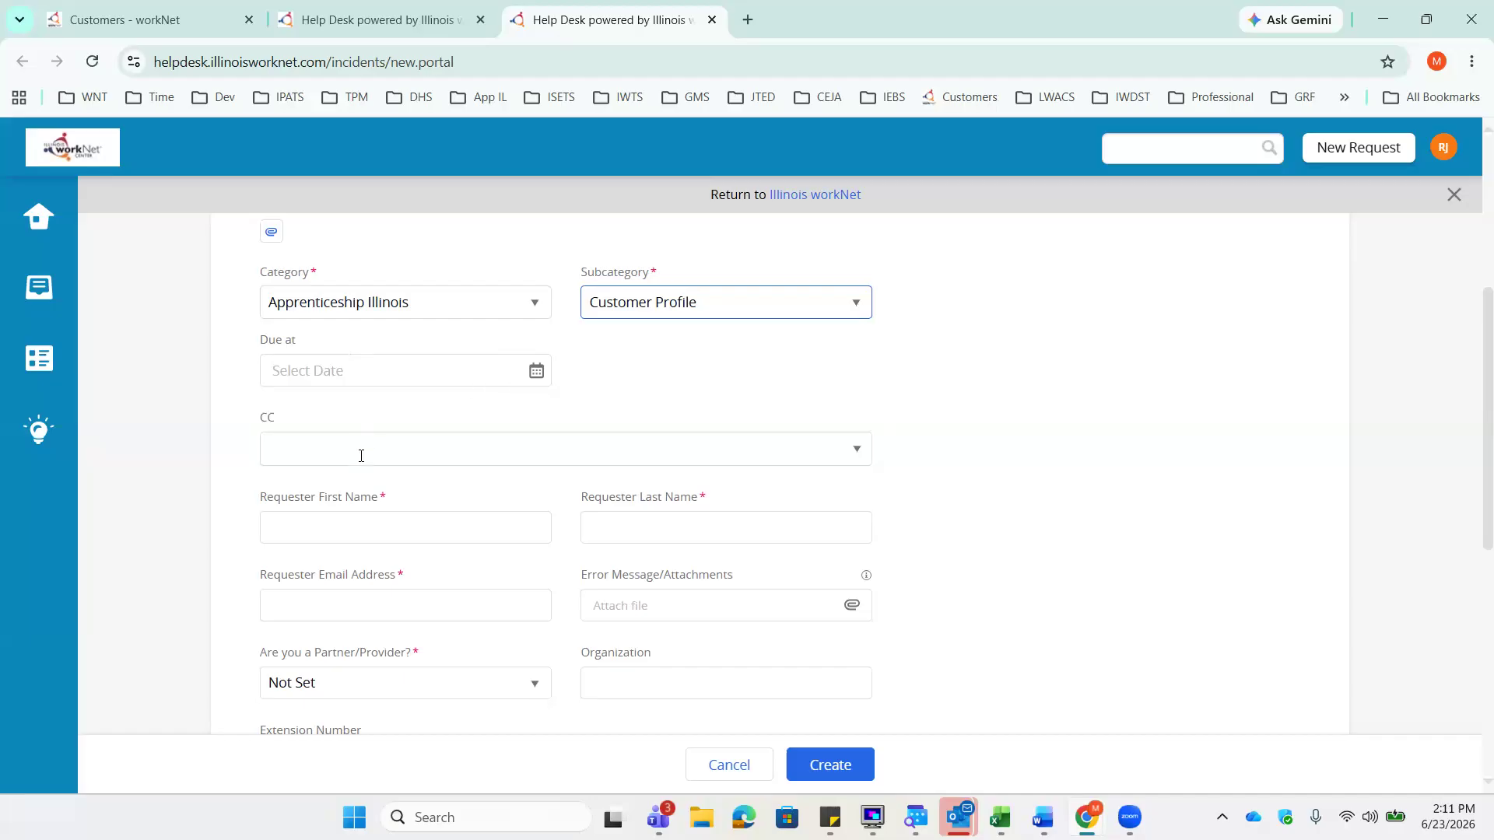
scroll(360, 455, down, 1)
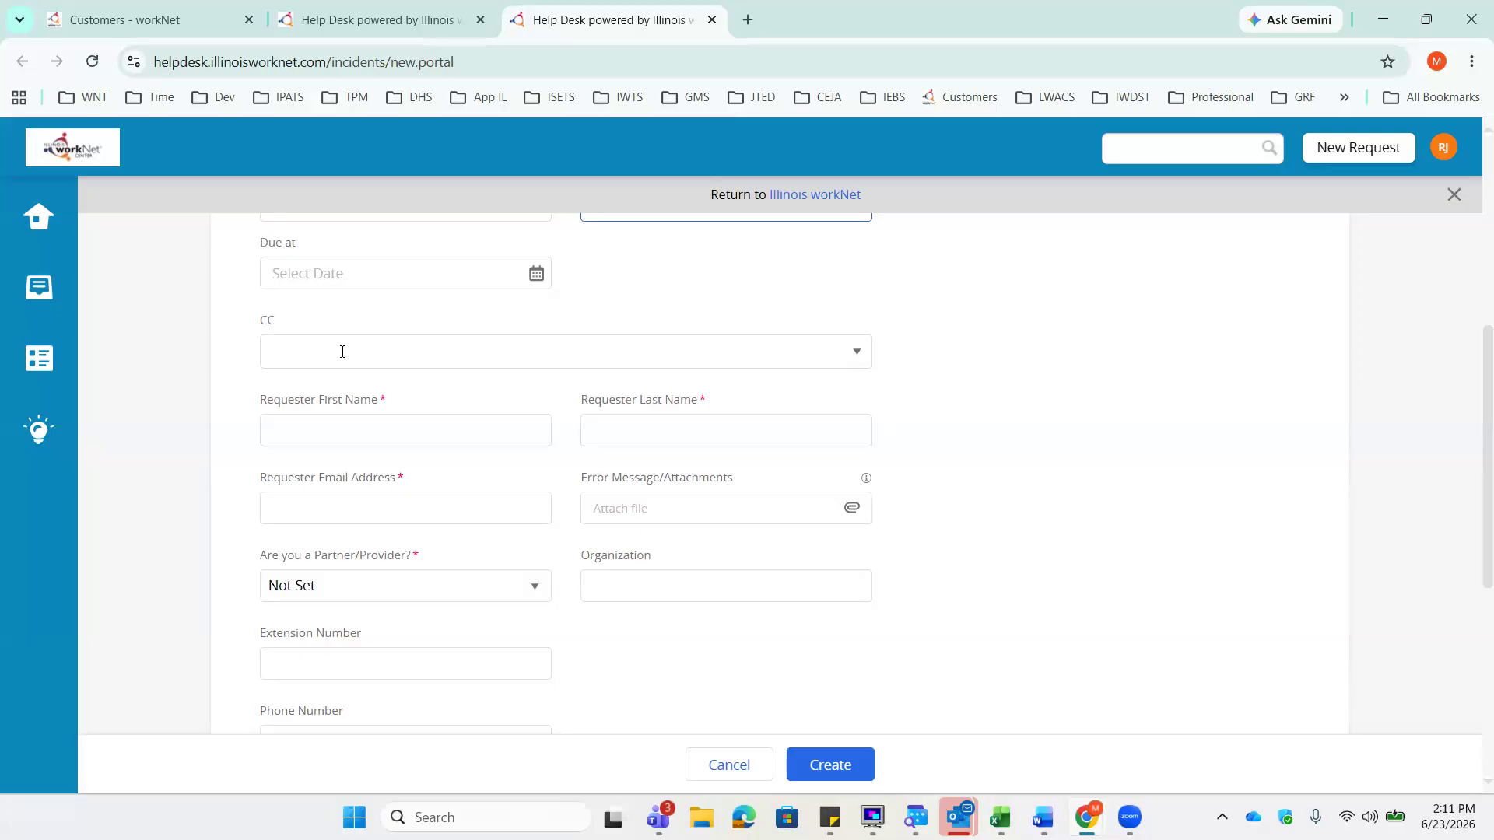
- Fill in Requester First Name, Last Name and Email Address with the requester's details
scroll(347, 350, down, 1)
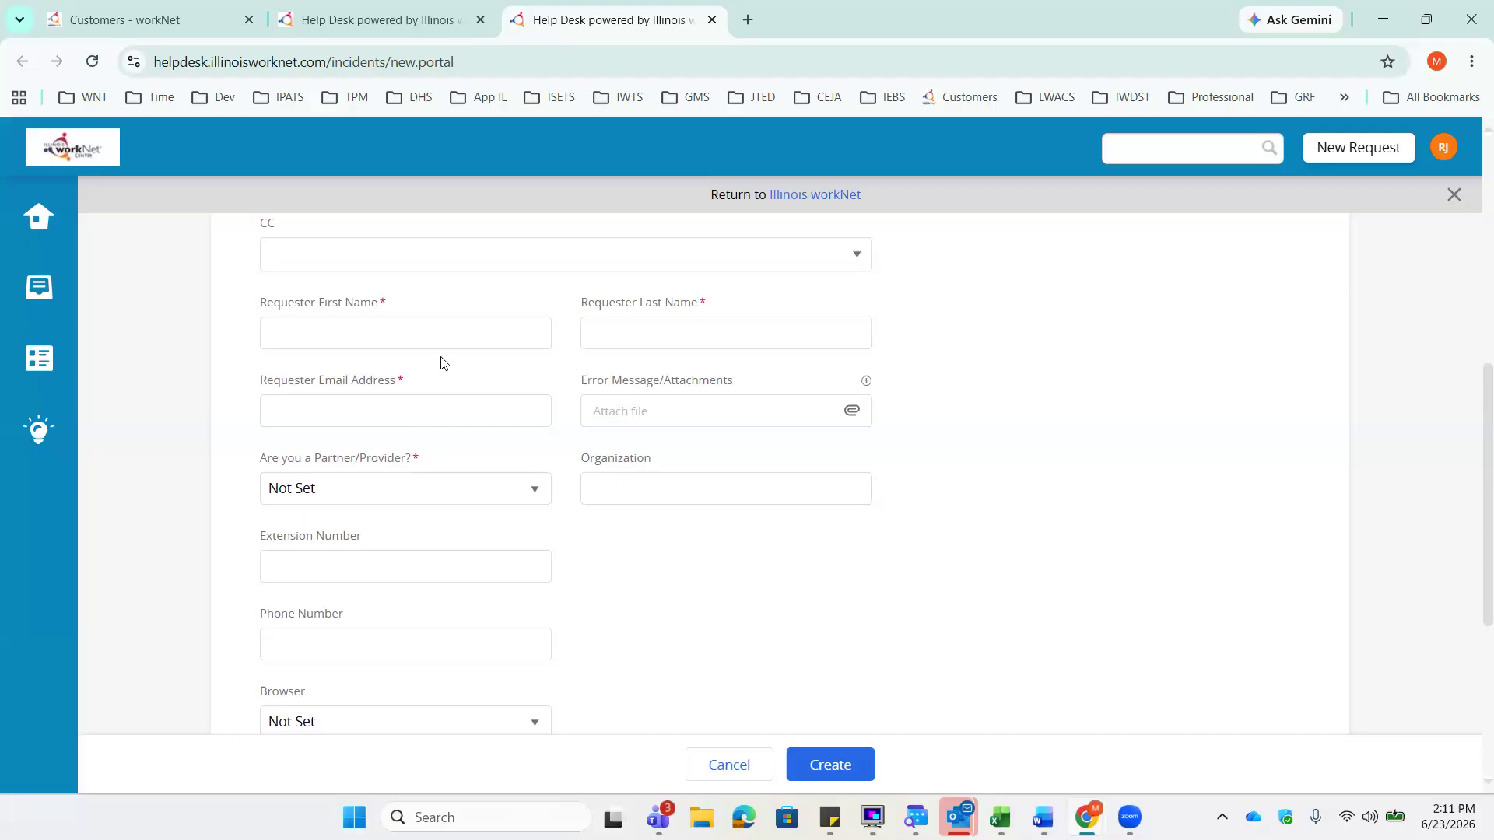
click(444, 335)
click(634, 421)
click(386, 337)
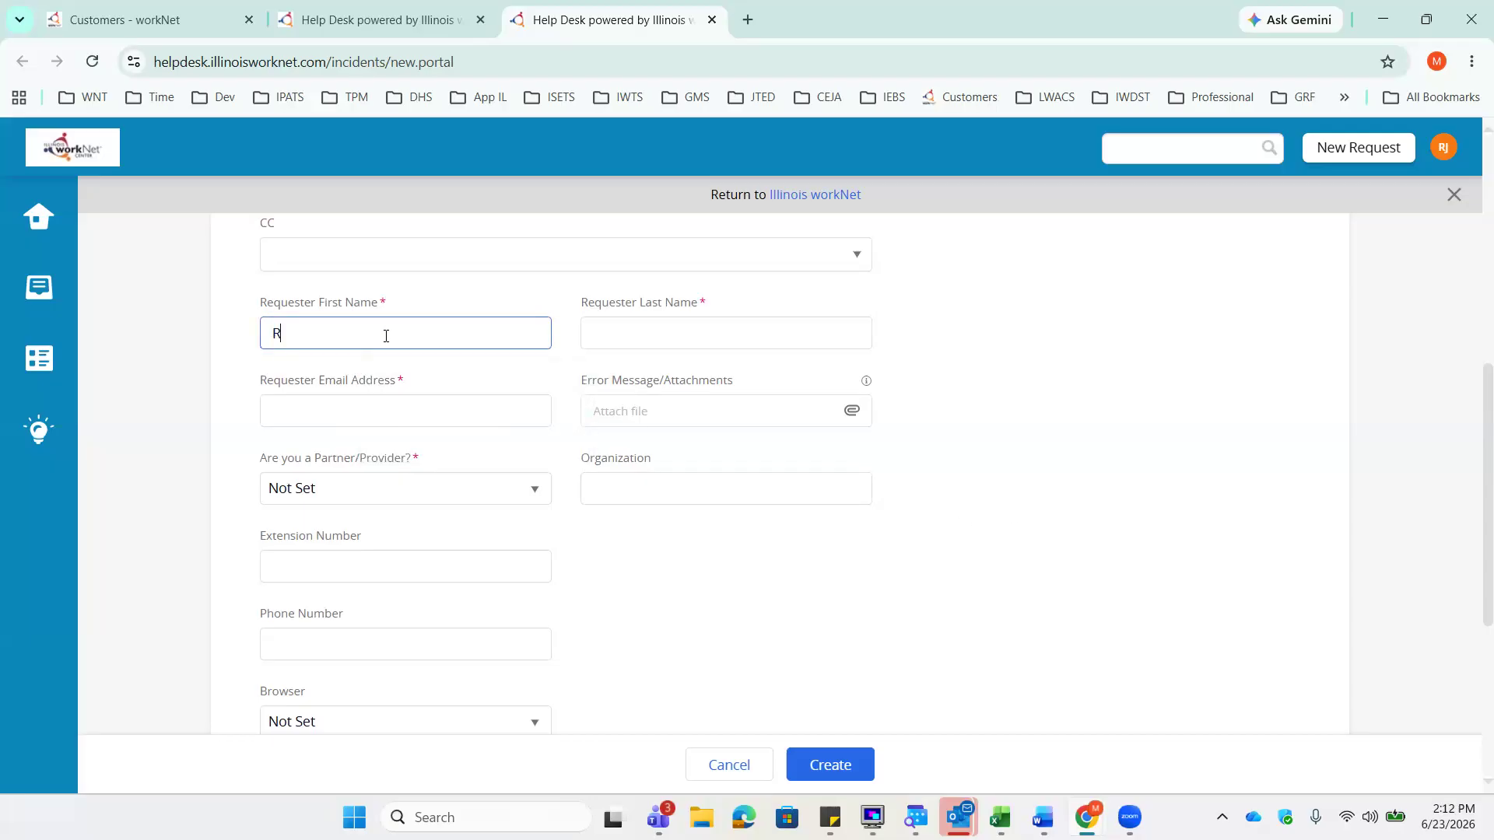
key(Tab)
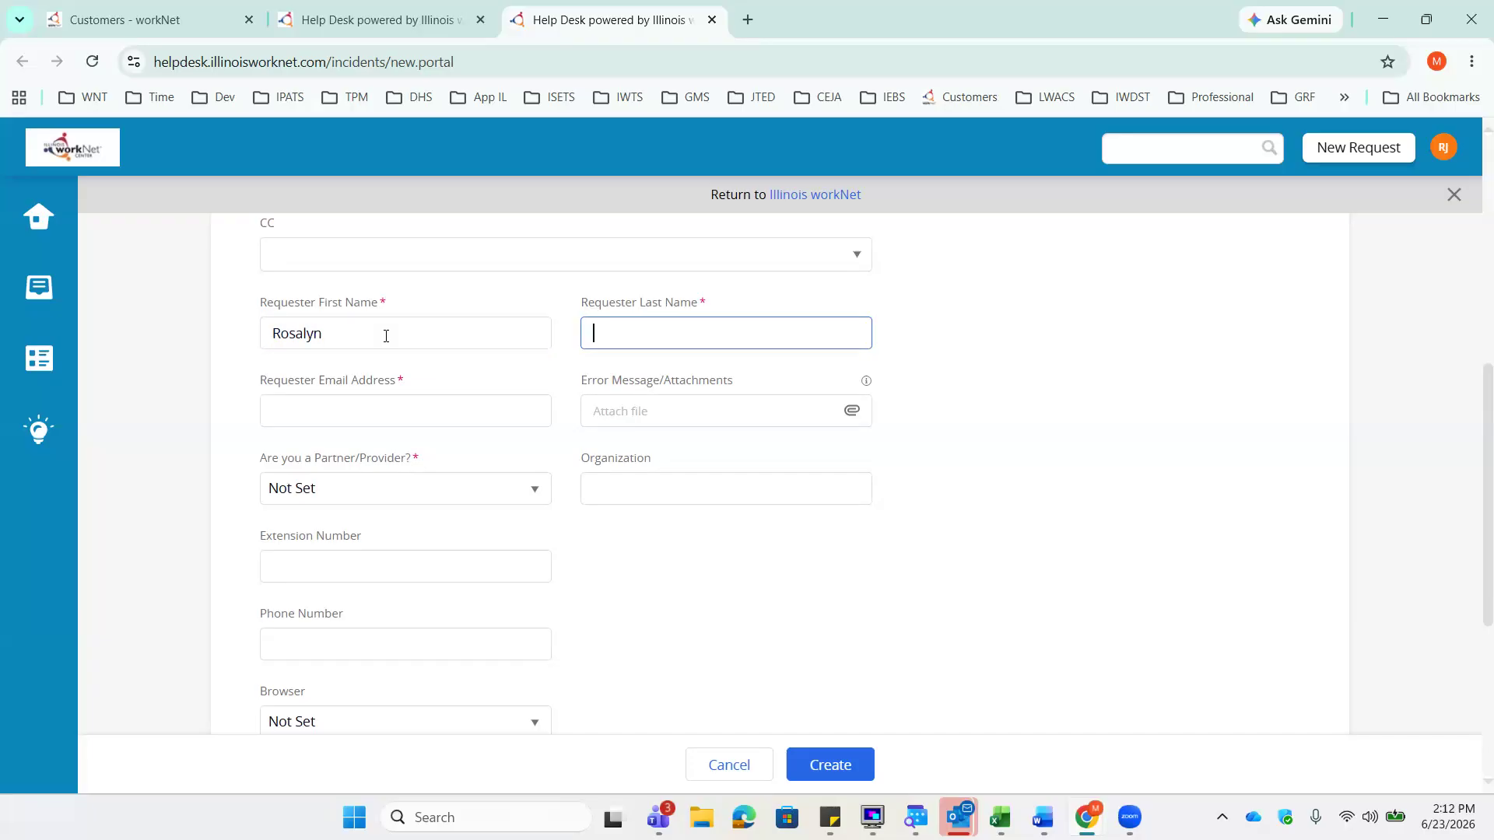
click(400, 412)
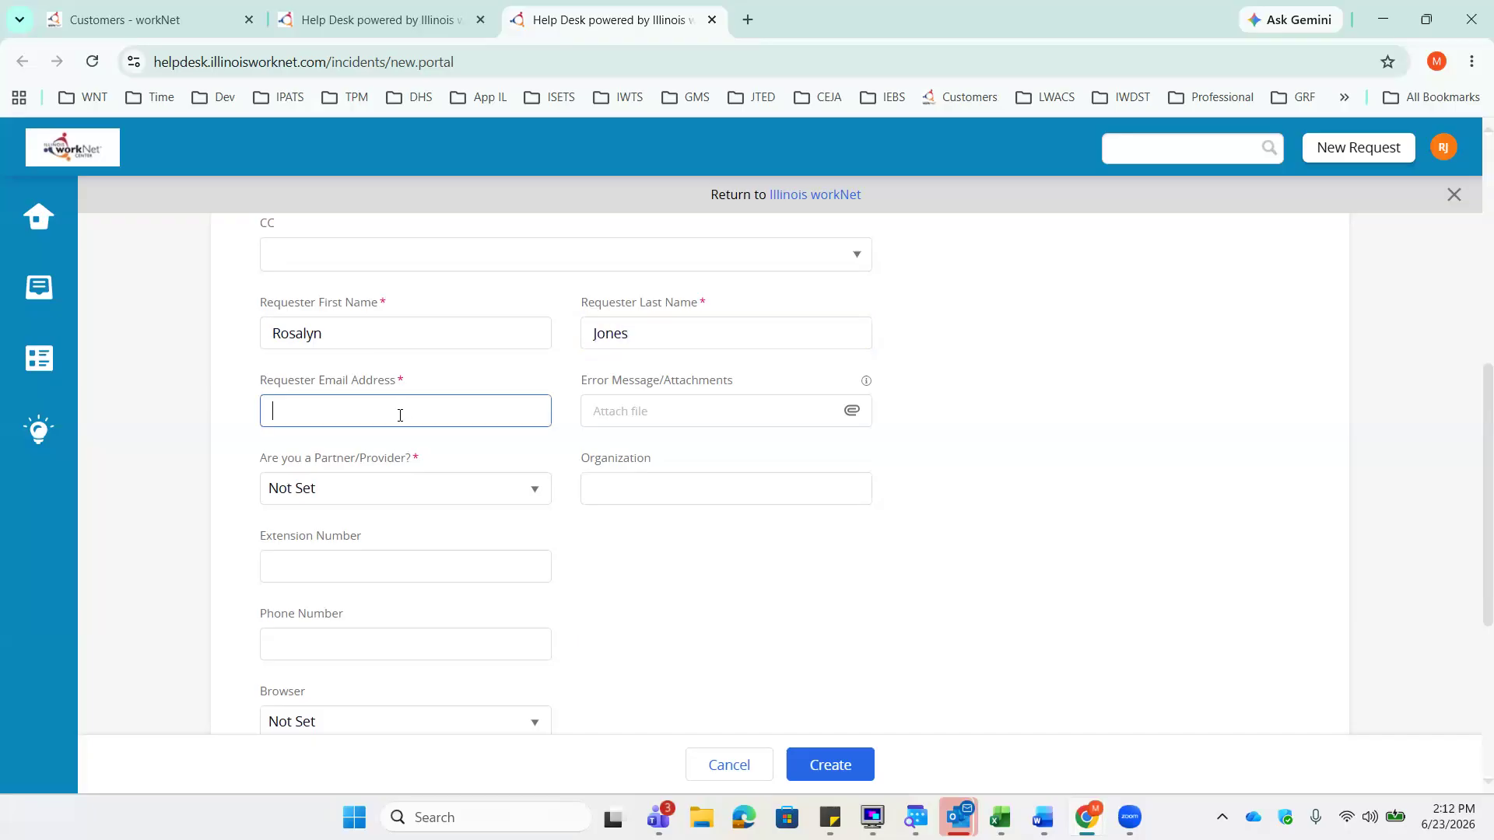
- Answer Yes to 'Are you a Partner/Provider?'
scroll(973, 494, down, 1)
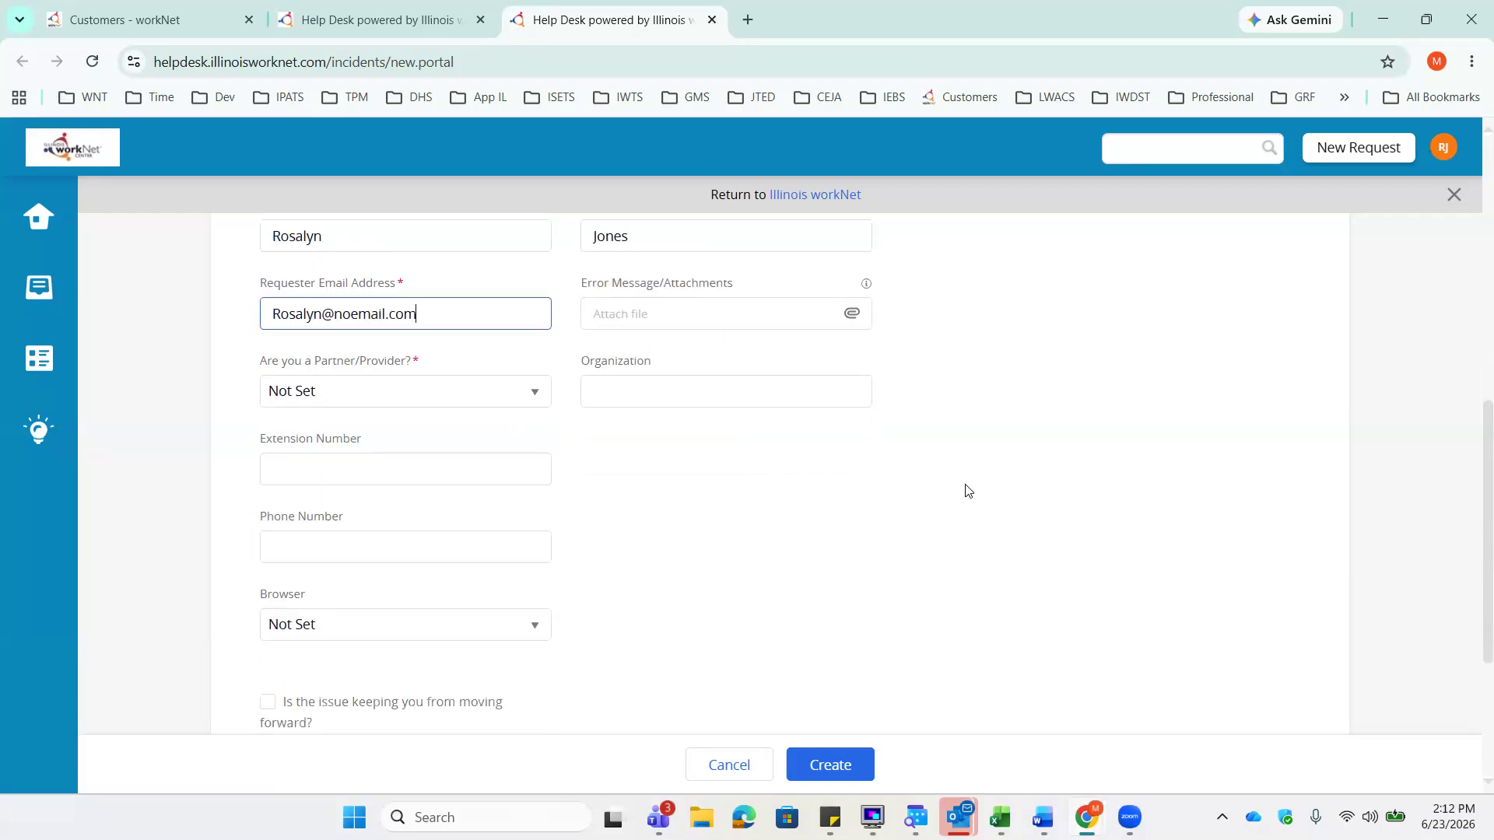
scroll(967, 491, down, 1)
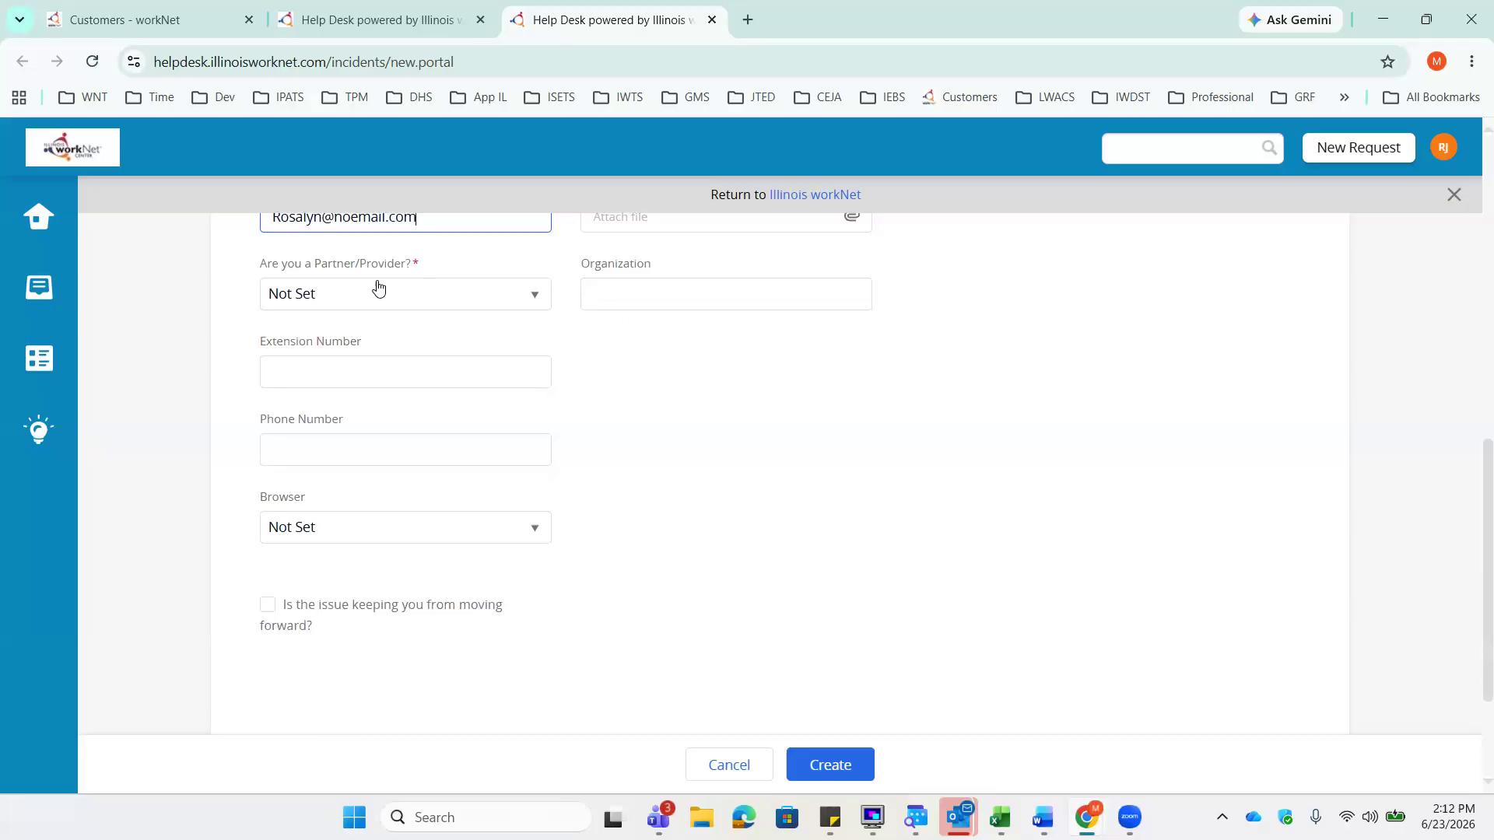
click(536, 302)
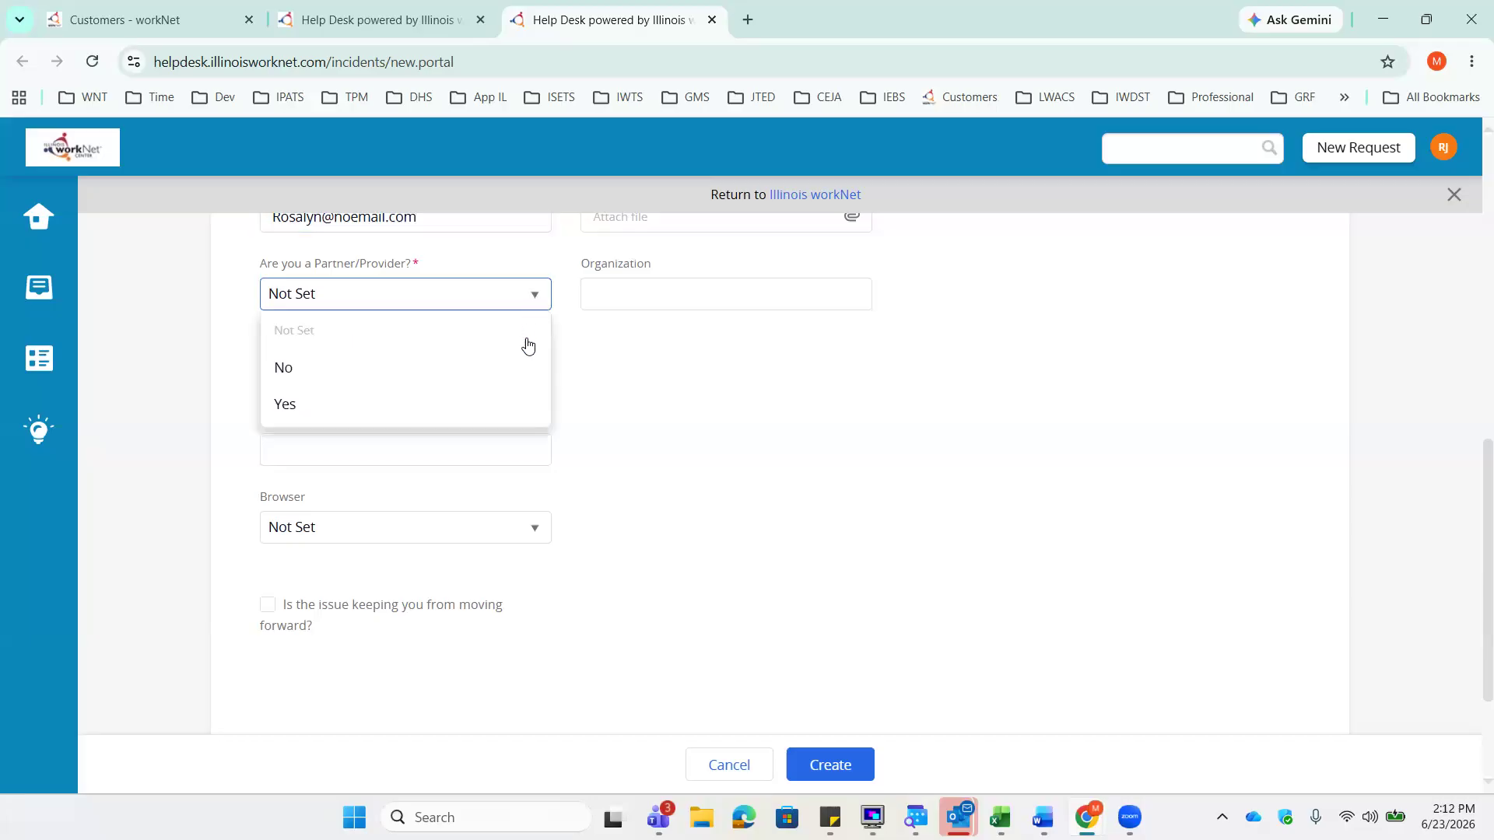
click(455, 405)
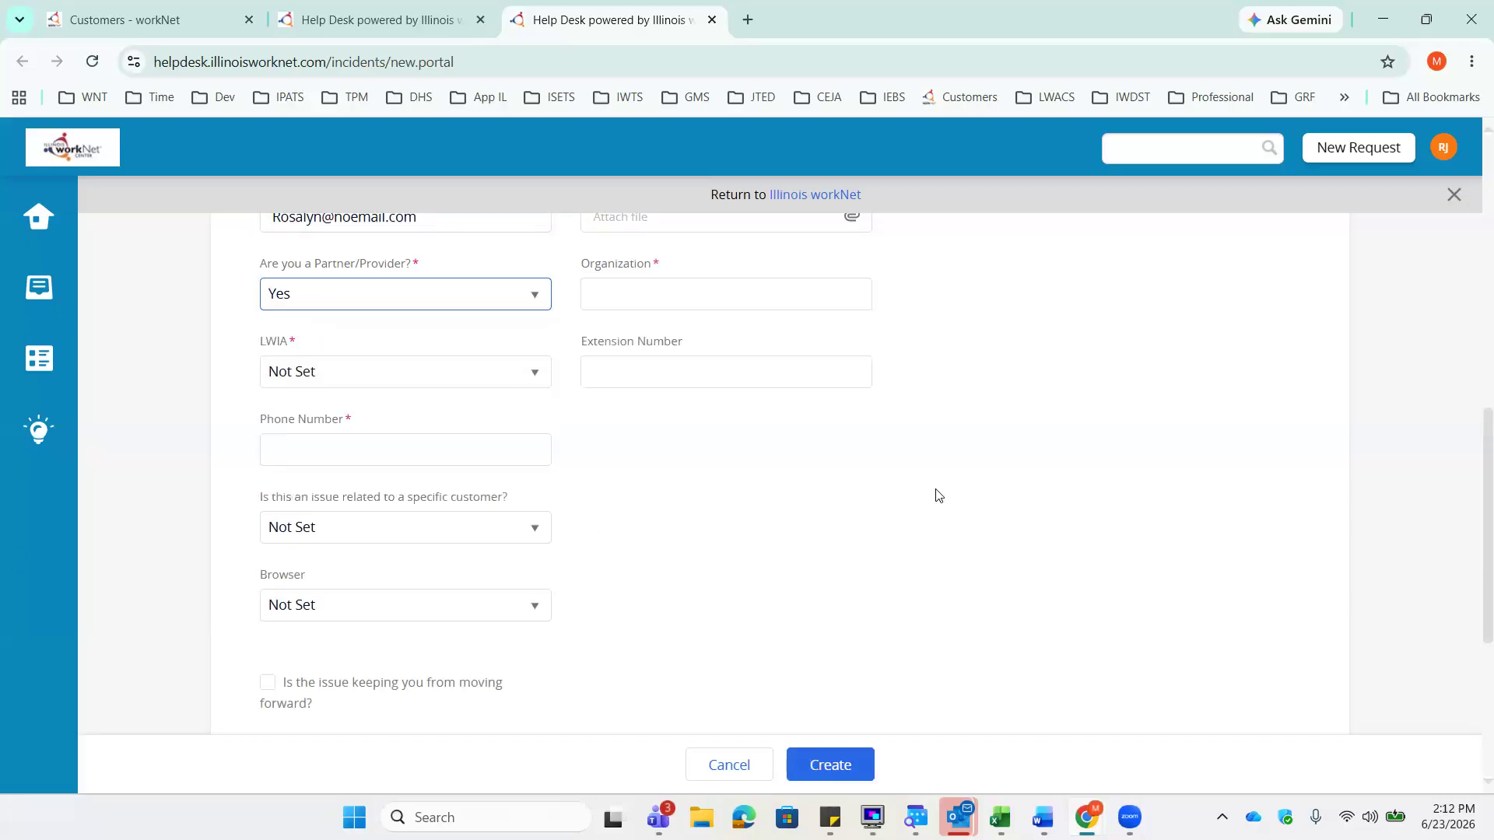
- Set Organization to 'Yellow Organization' and LWIA to 0
scroll(791, 389, up, 2)
click(790, 386)
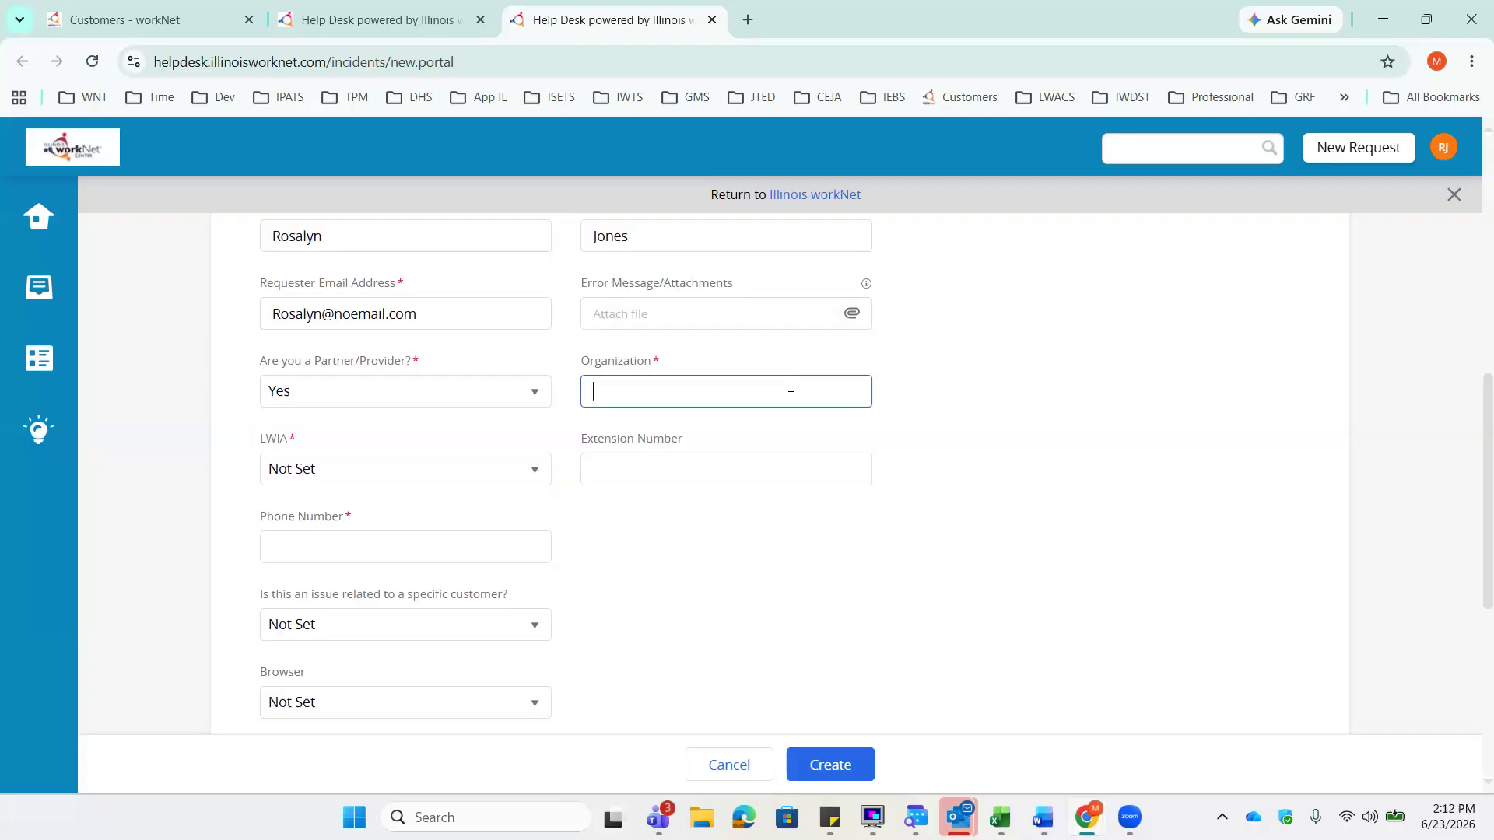
text(Yellow Organization)
scroll(463, 330, down, 3)
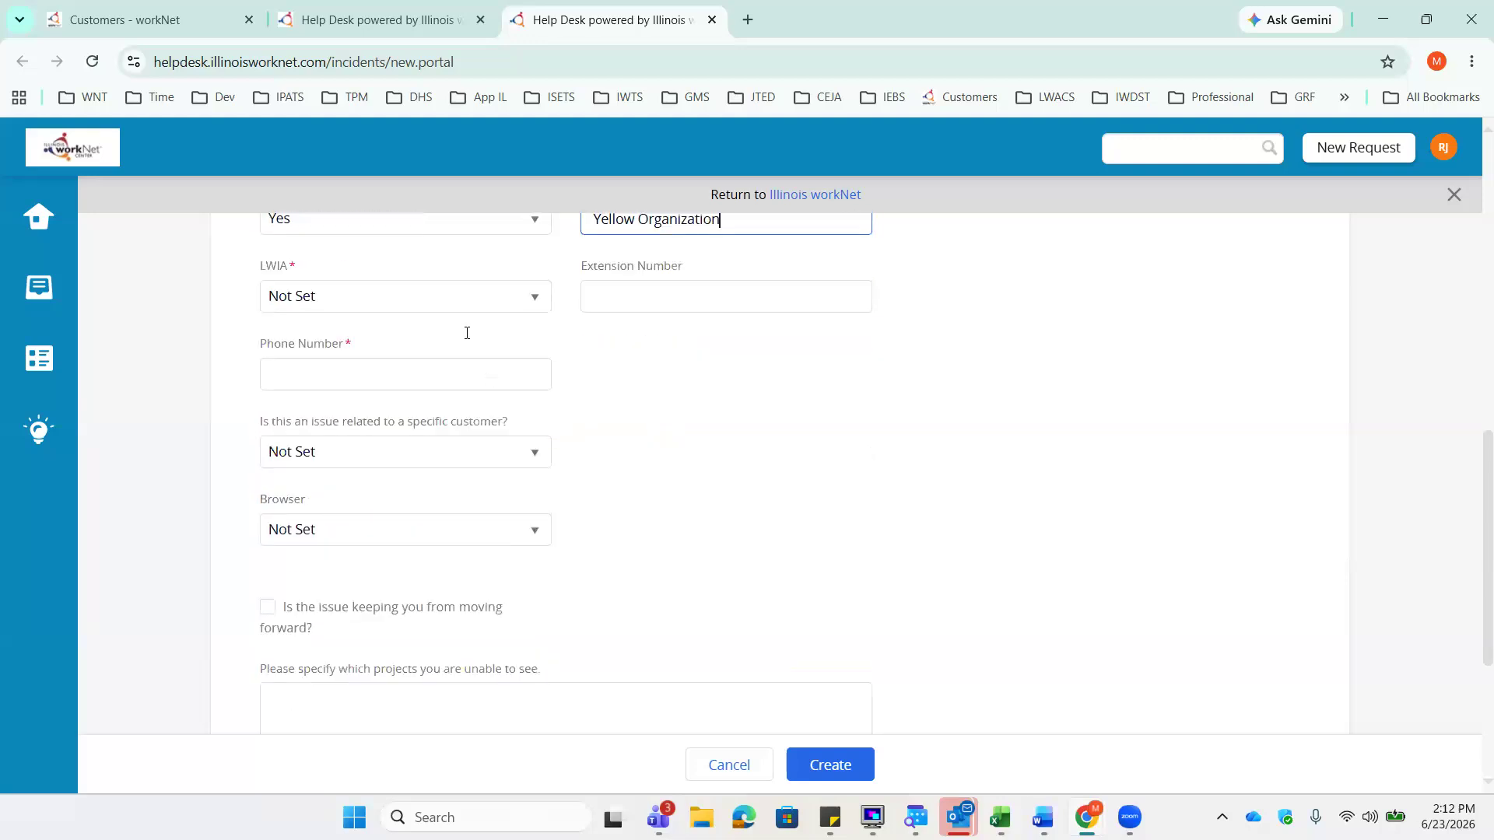
click(446, 288)
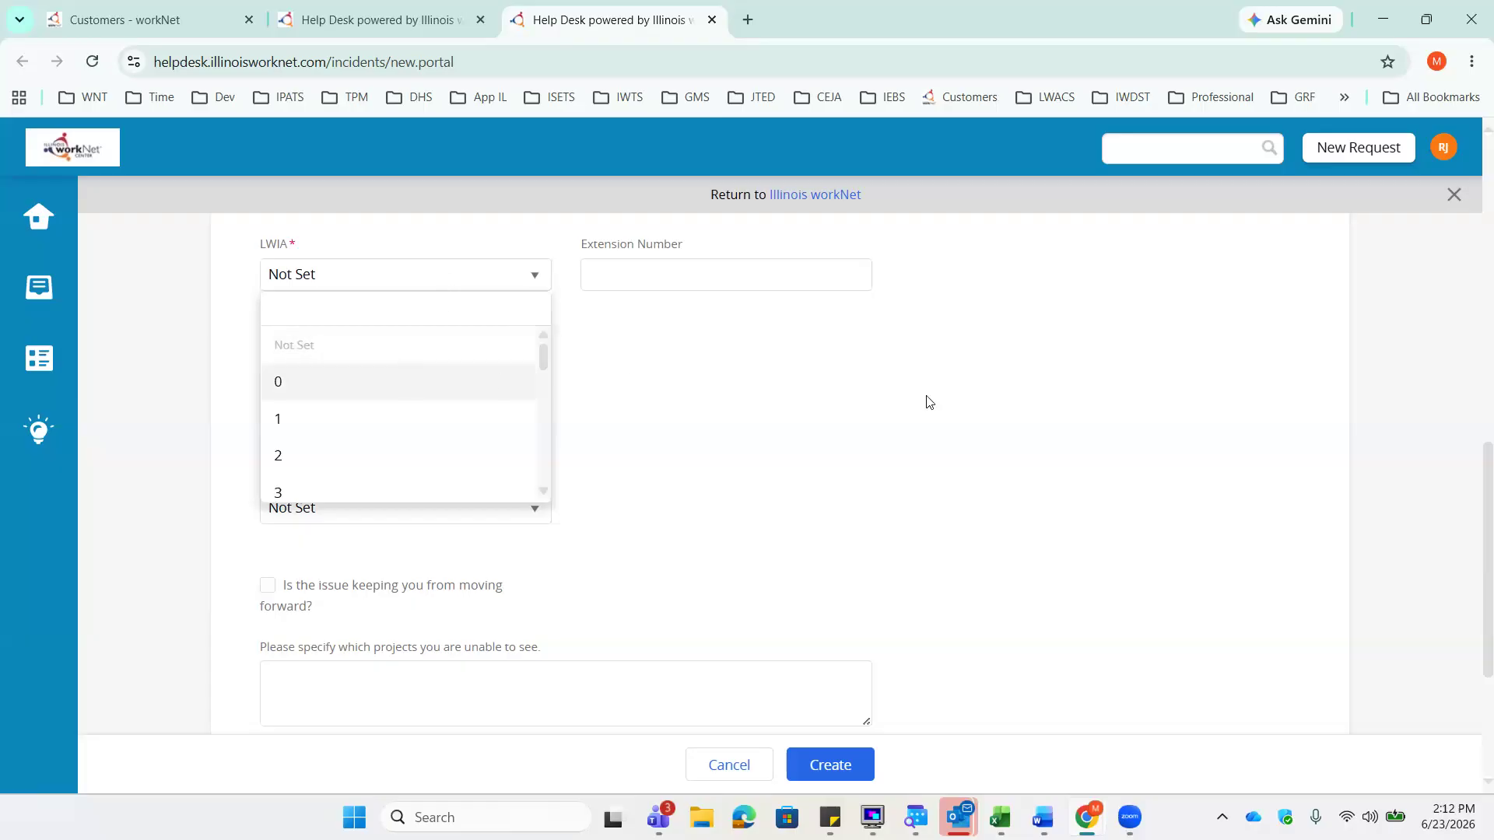
key(Return)
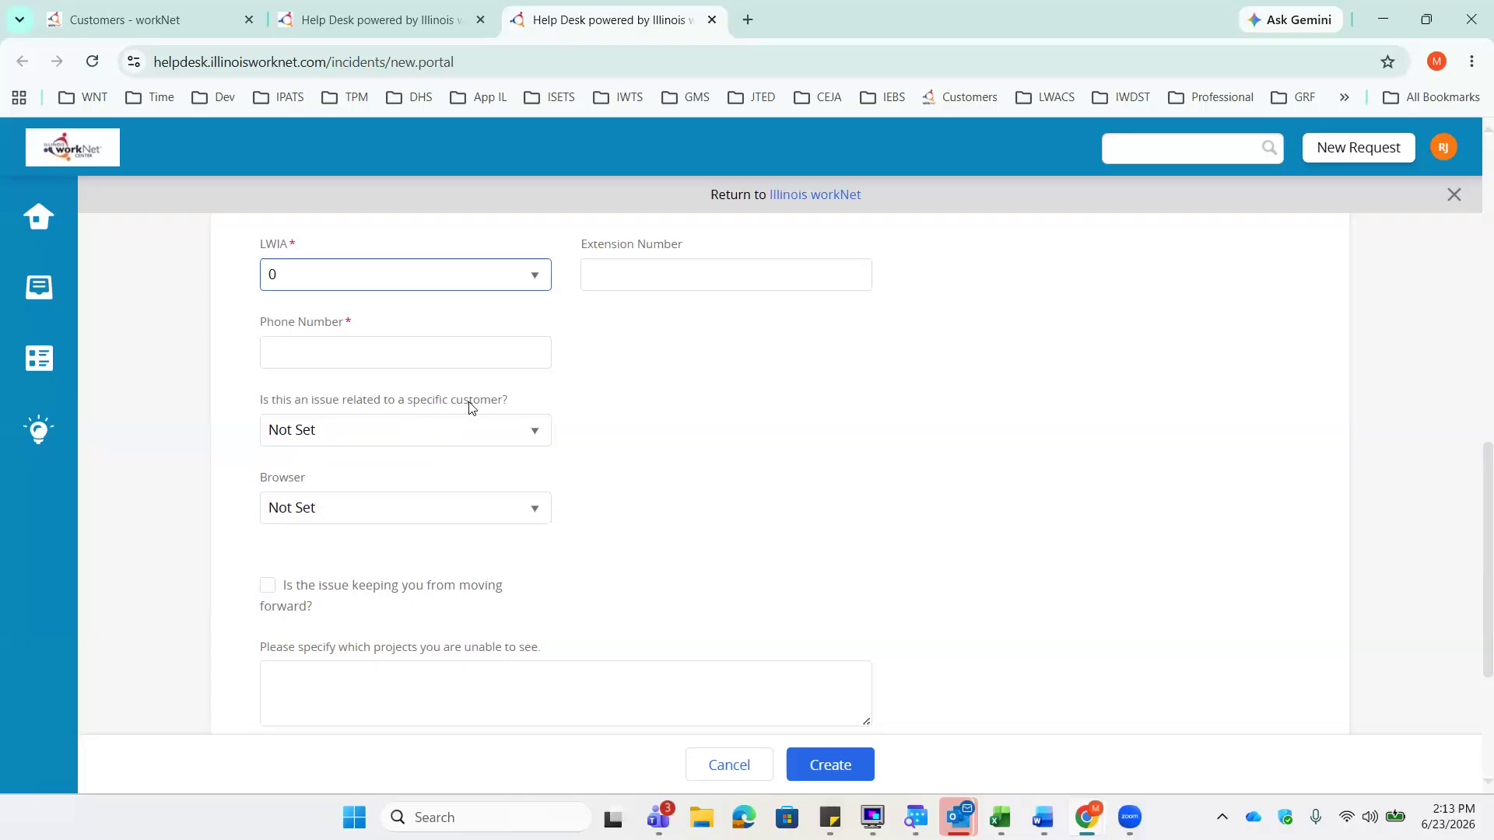
- Enter the requester's phone number in the Phone Number field
scroll(685, 430, up, 1)
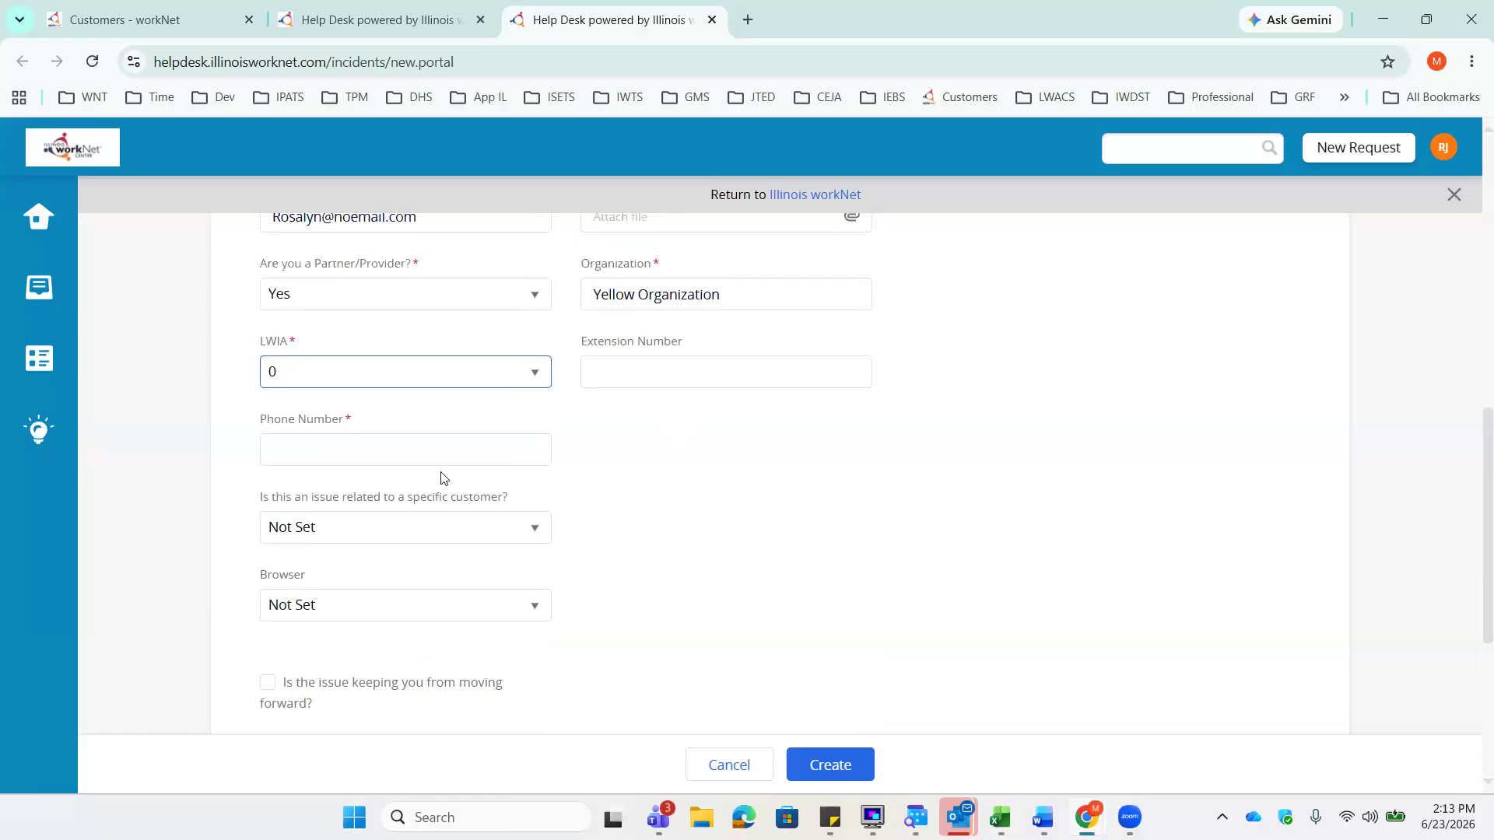
click(501, 436)
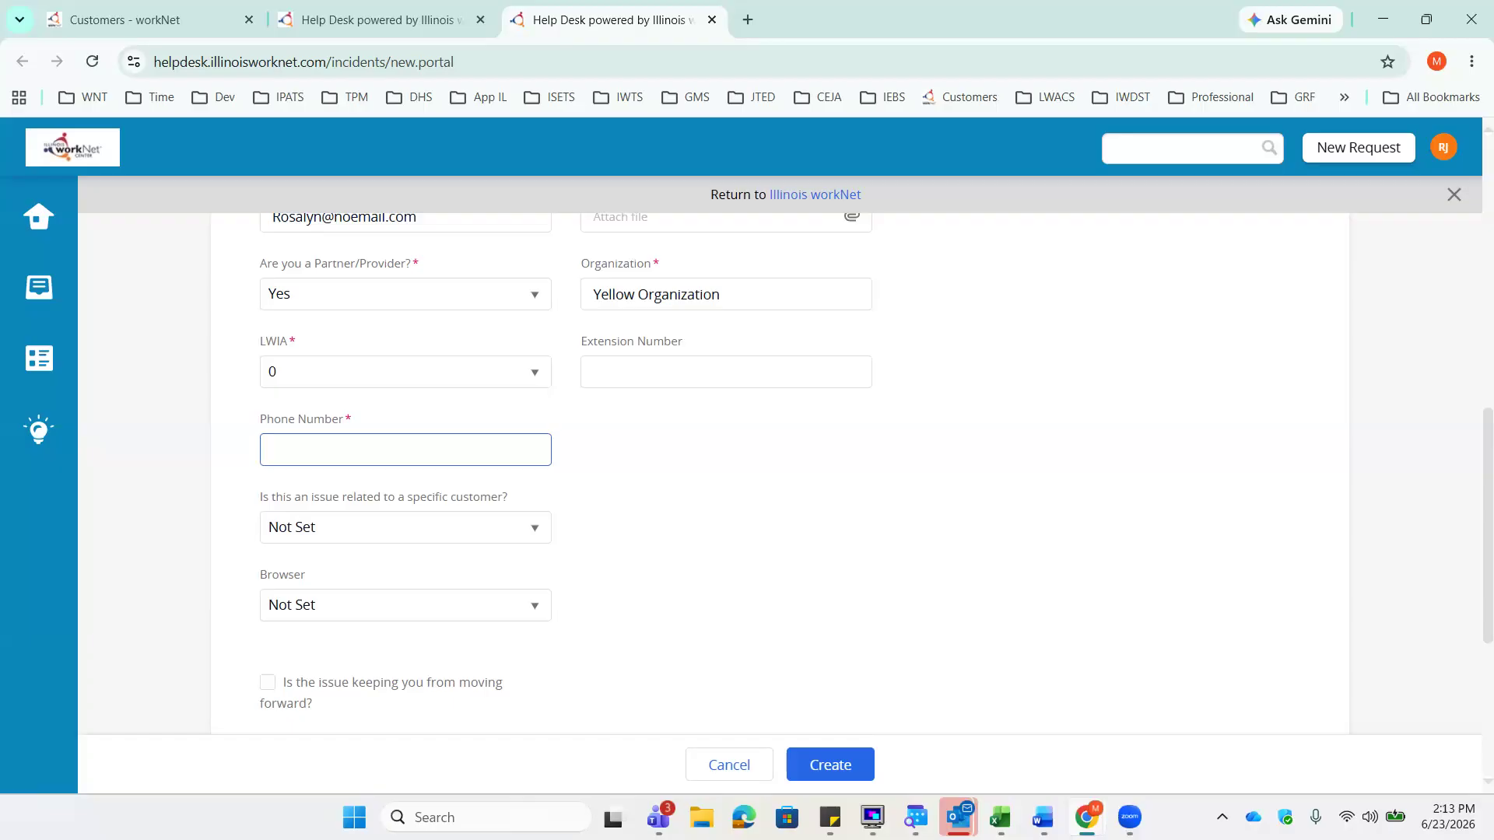
scroll(591, 487, down, 2)
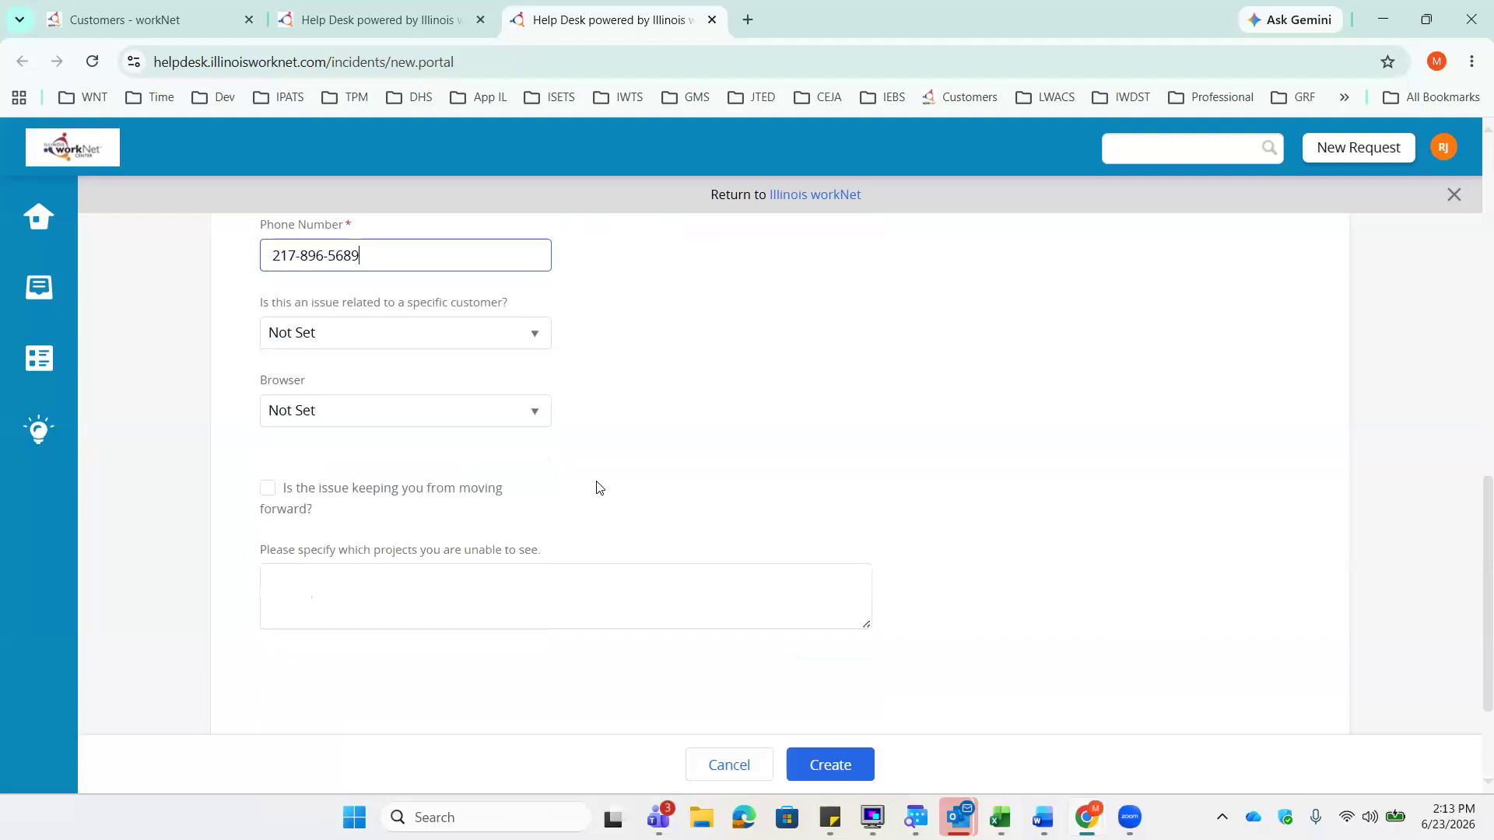
- Answer Yes to the specific-customer question, then enter the customer's first name, last name and e-mail address
click(537, 340)
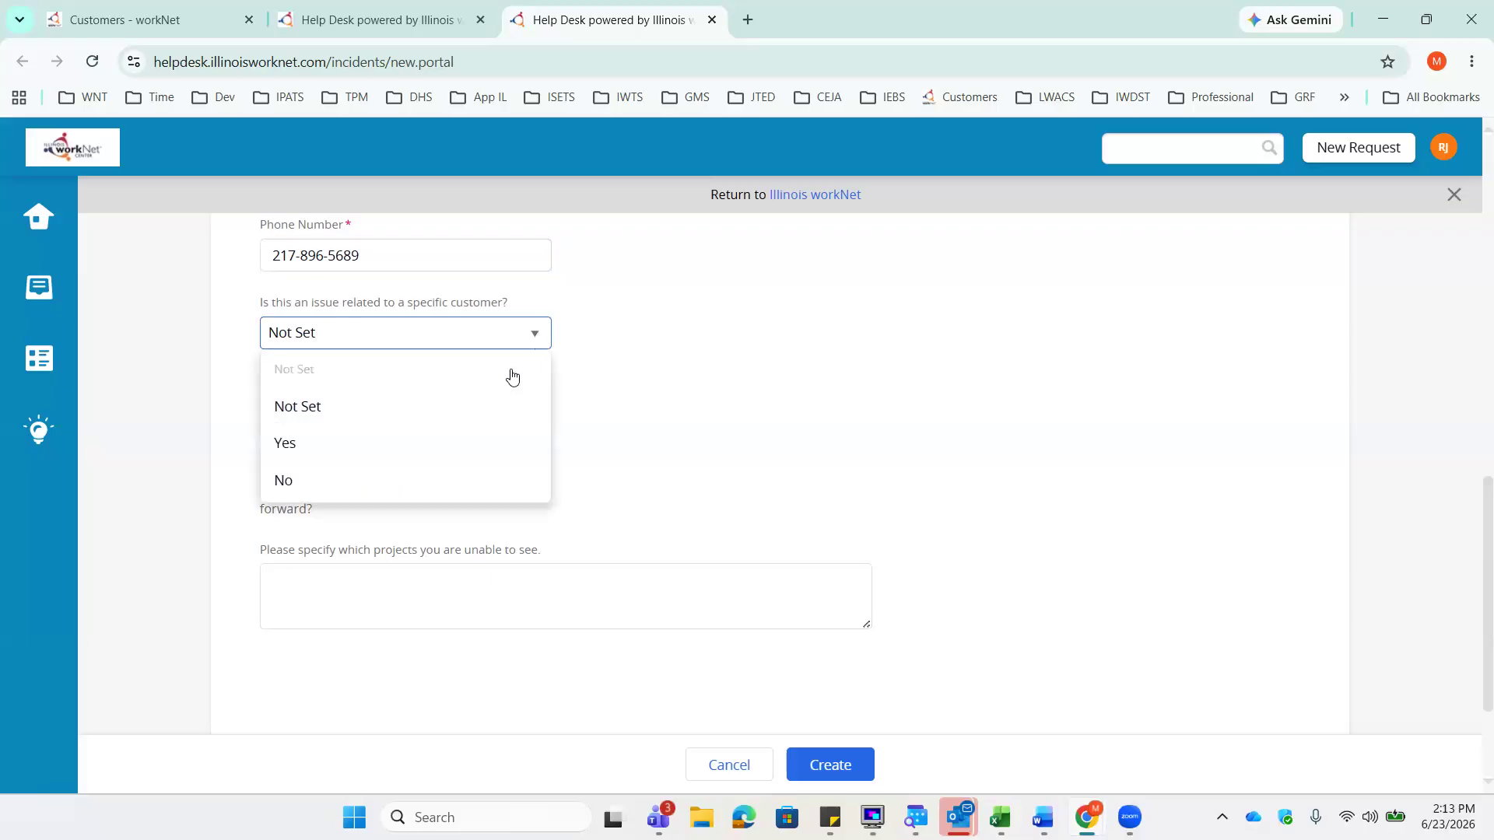
click(484, 428)
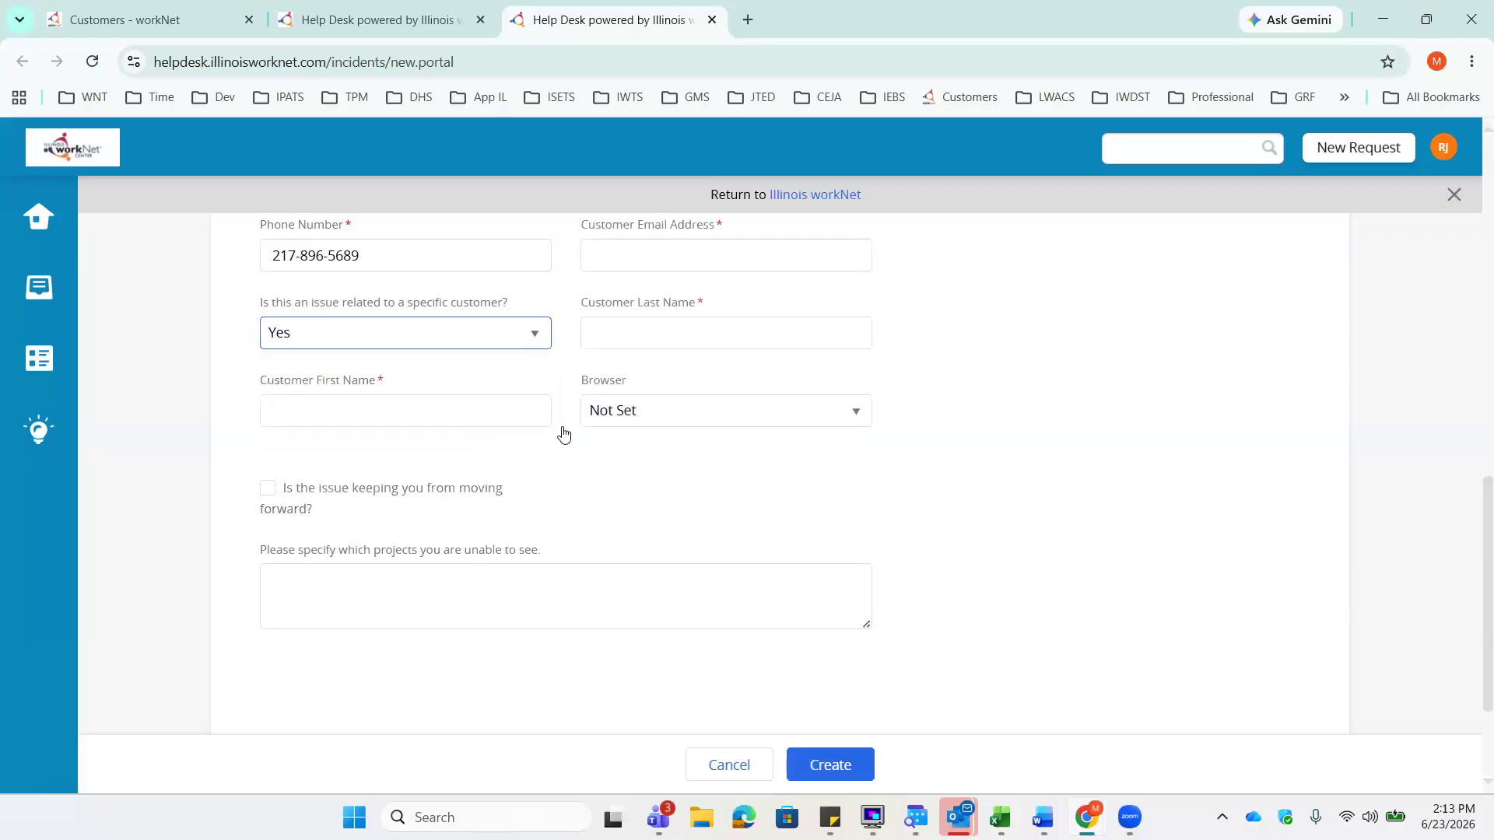
click(440, 411)
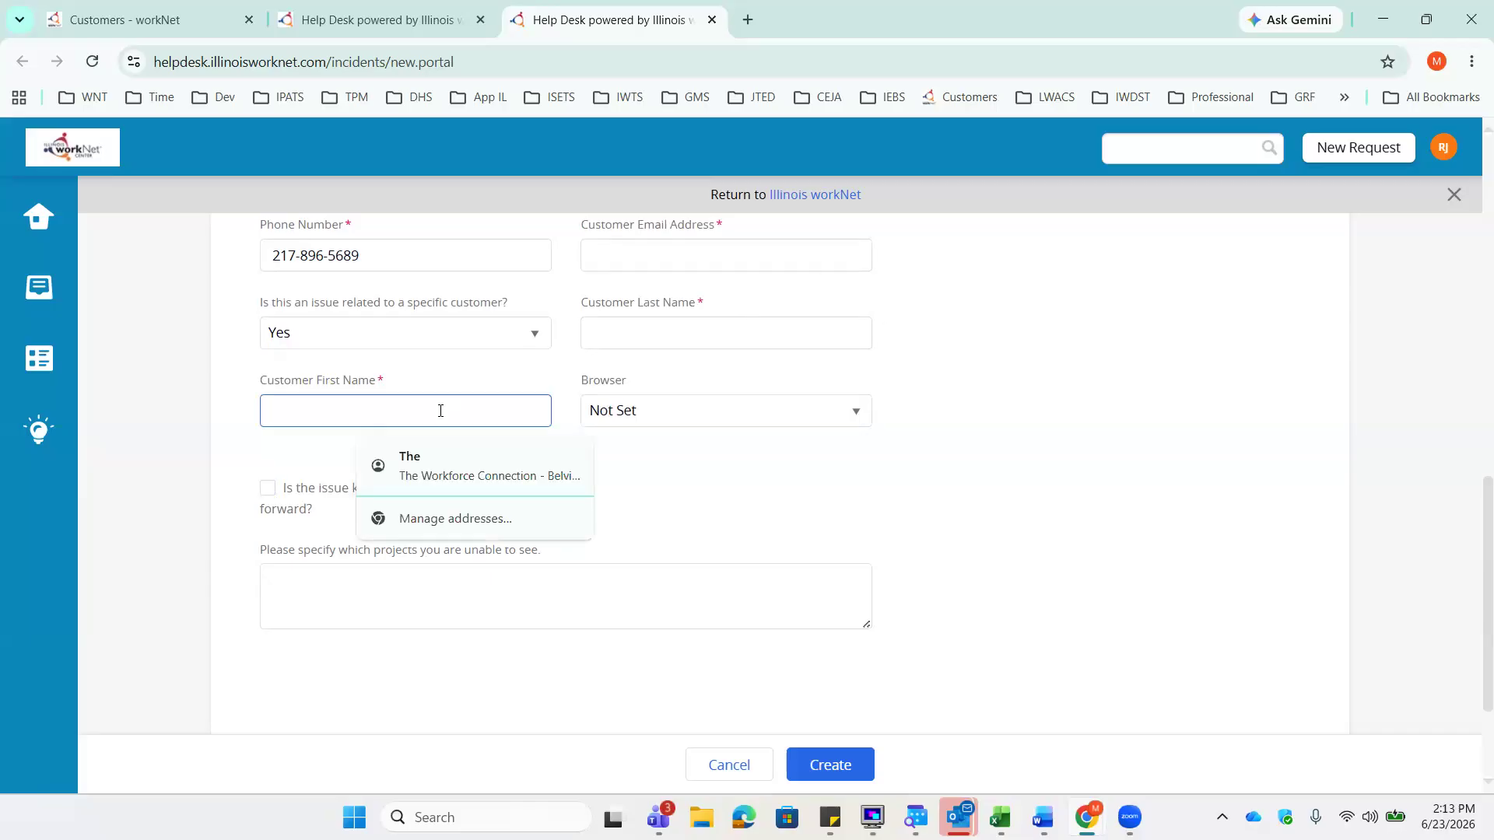
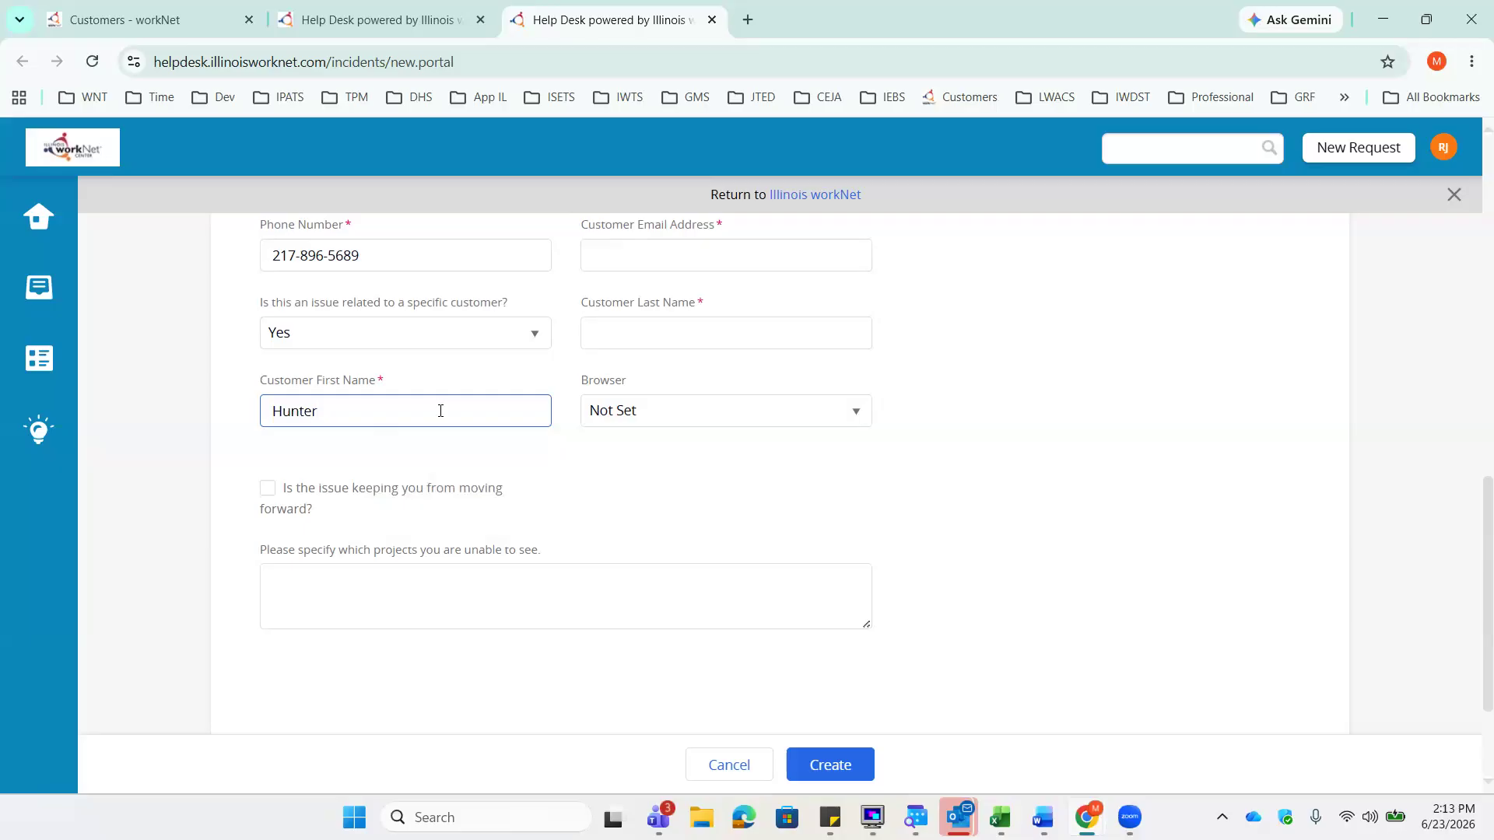
click(636, 349)
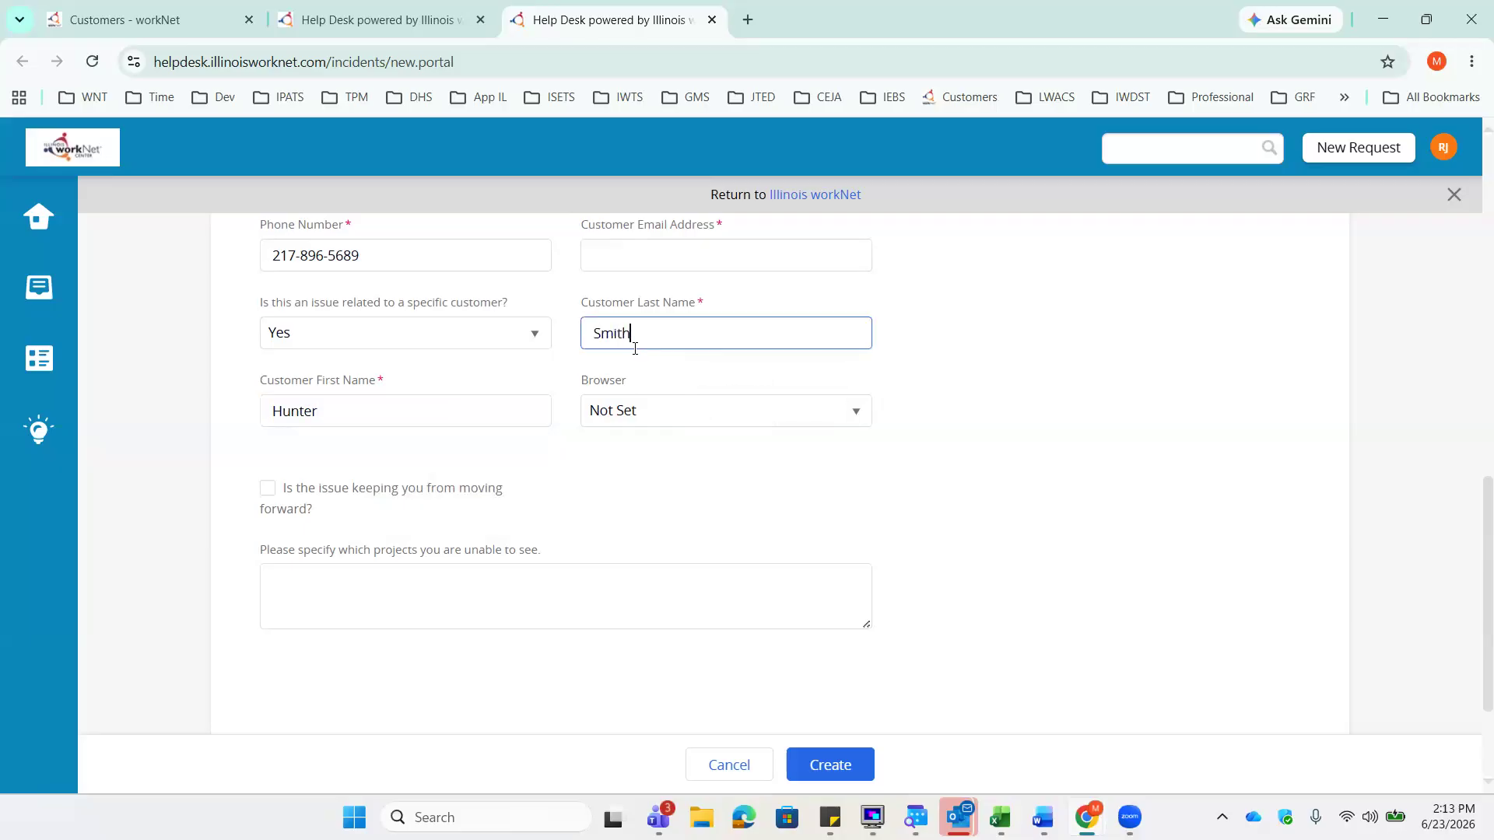
click(661, 260)
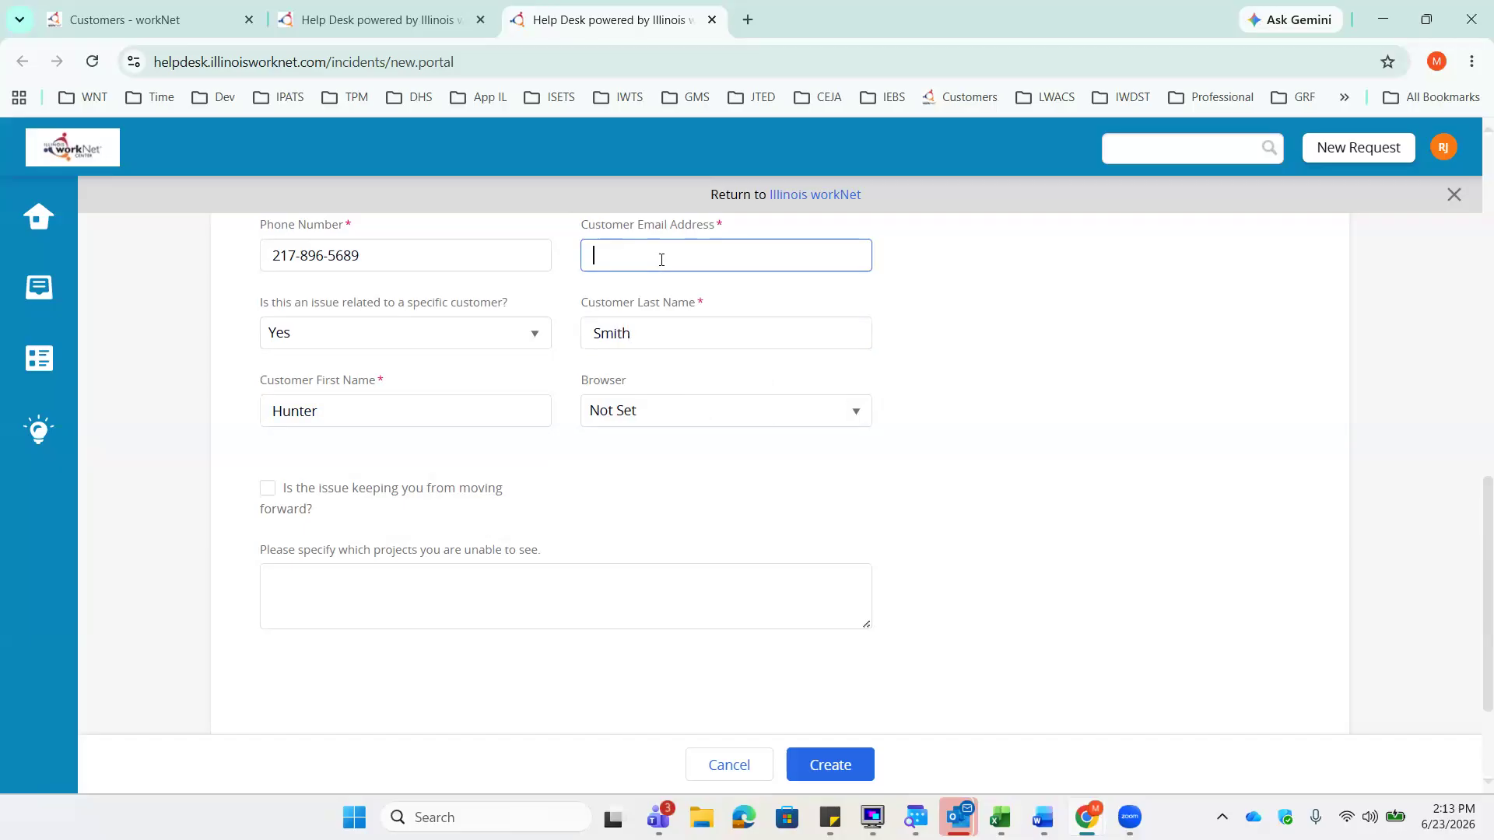
- Choose Edge as the ticket's browser
click(861, 413)
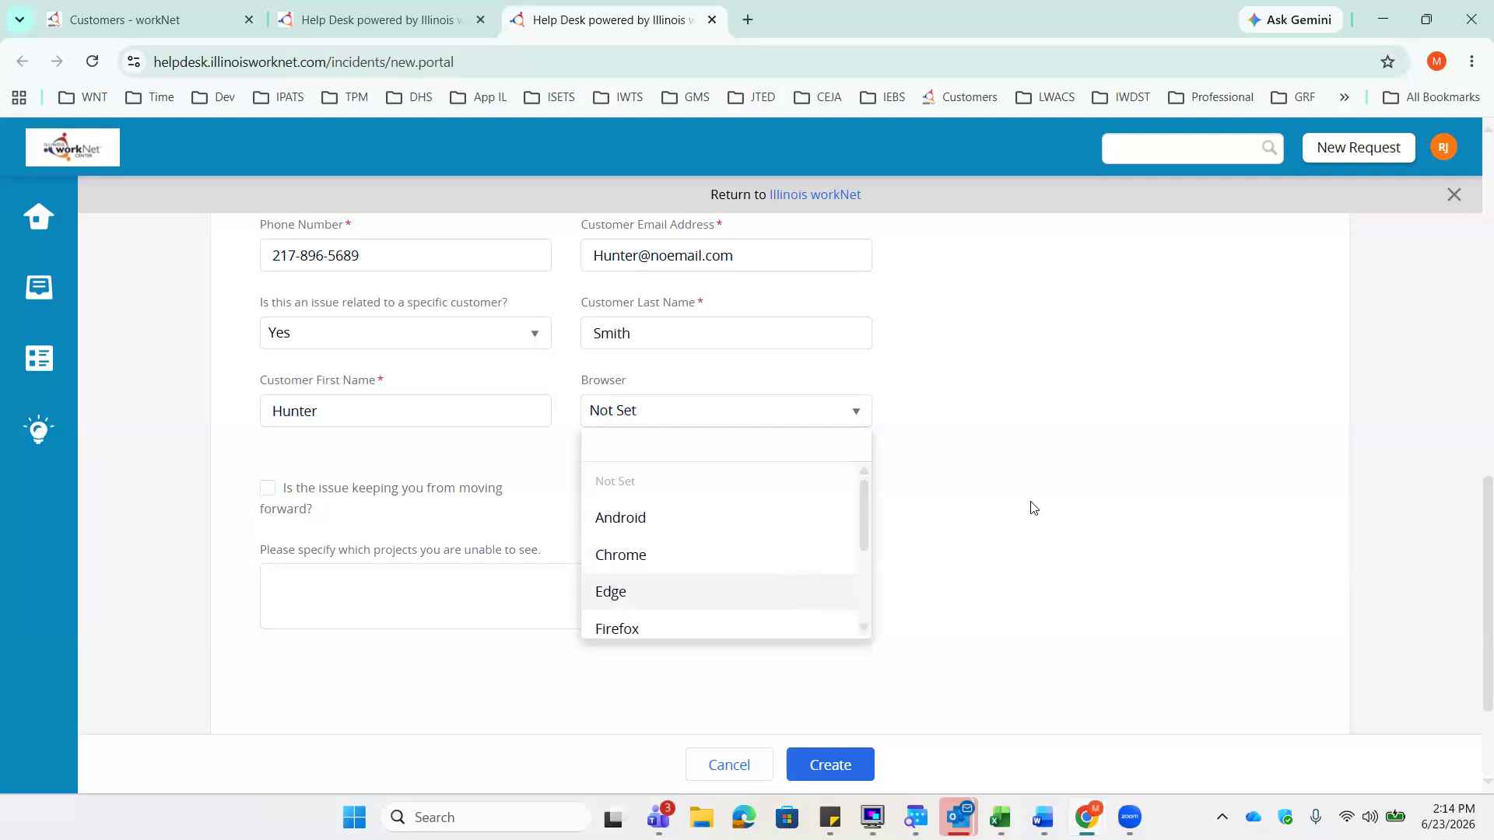
key(Return)
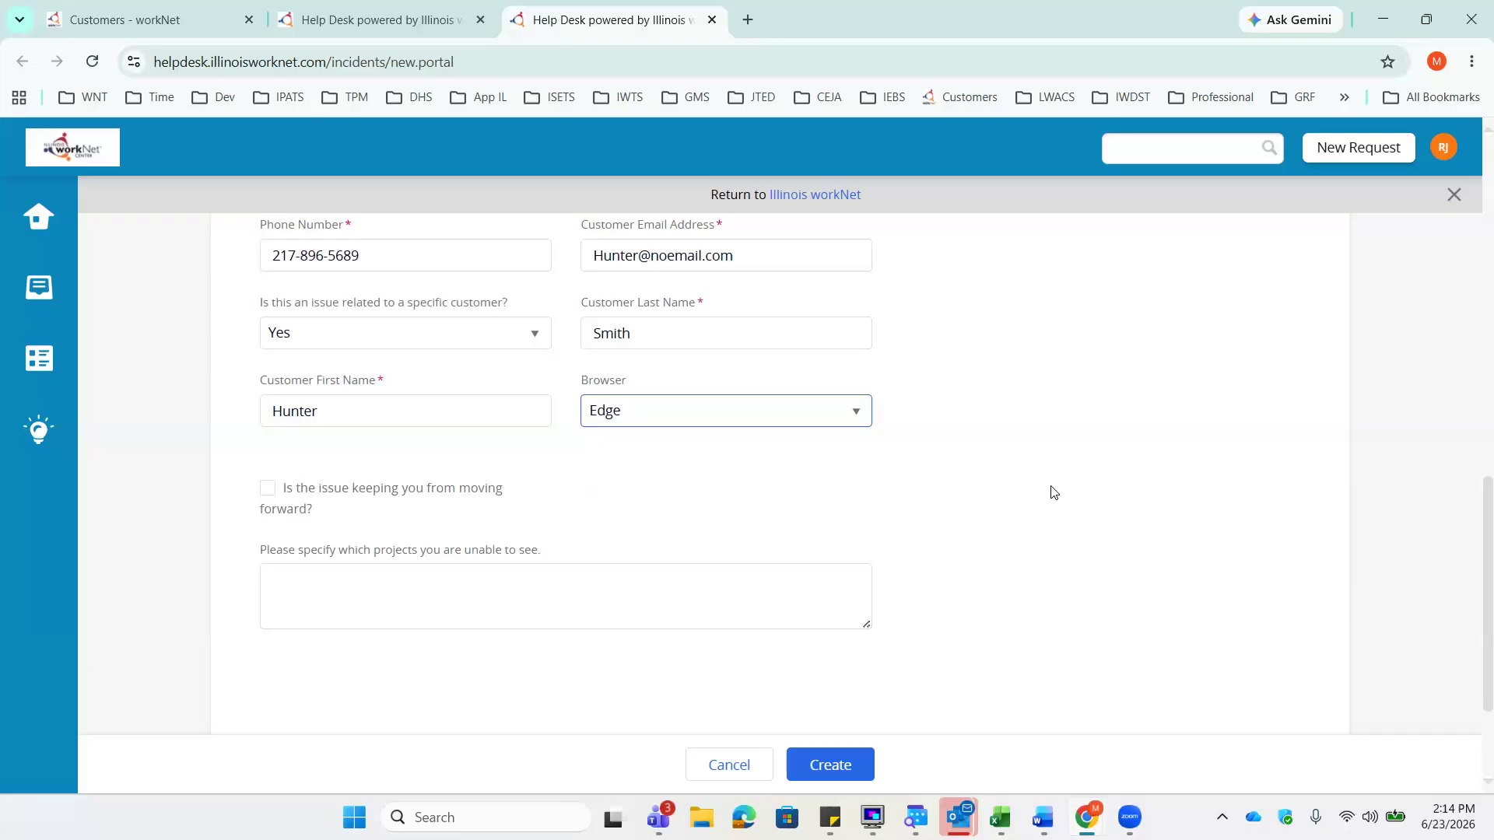
scroll(918, 535, down, 1)
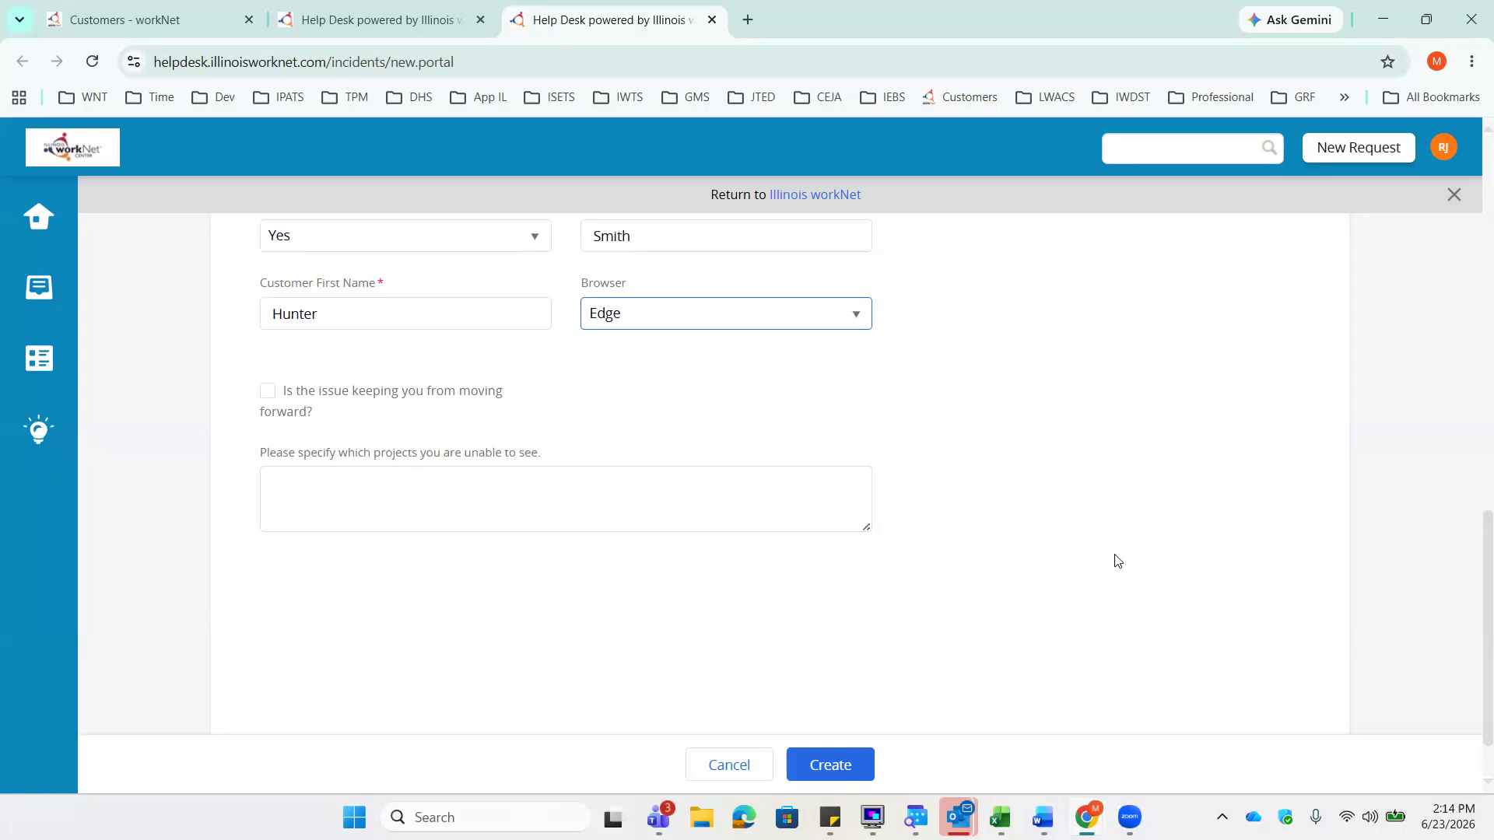
- Review the request's Description near the top of the form, then return to the bottom
scroll(1118, 560, up, 4)
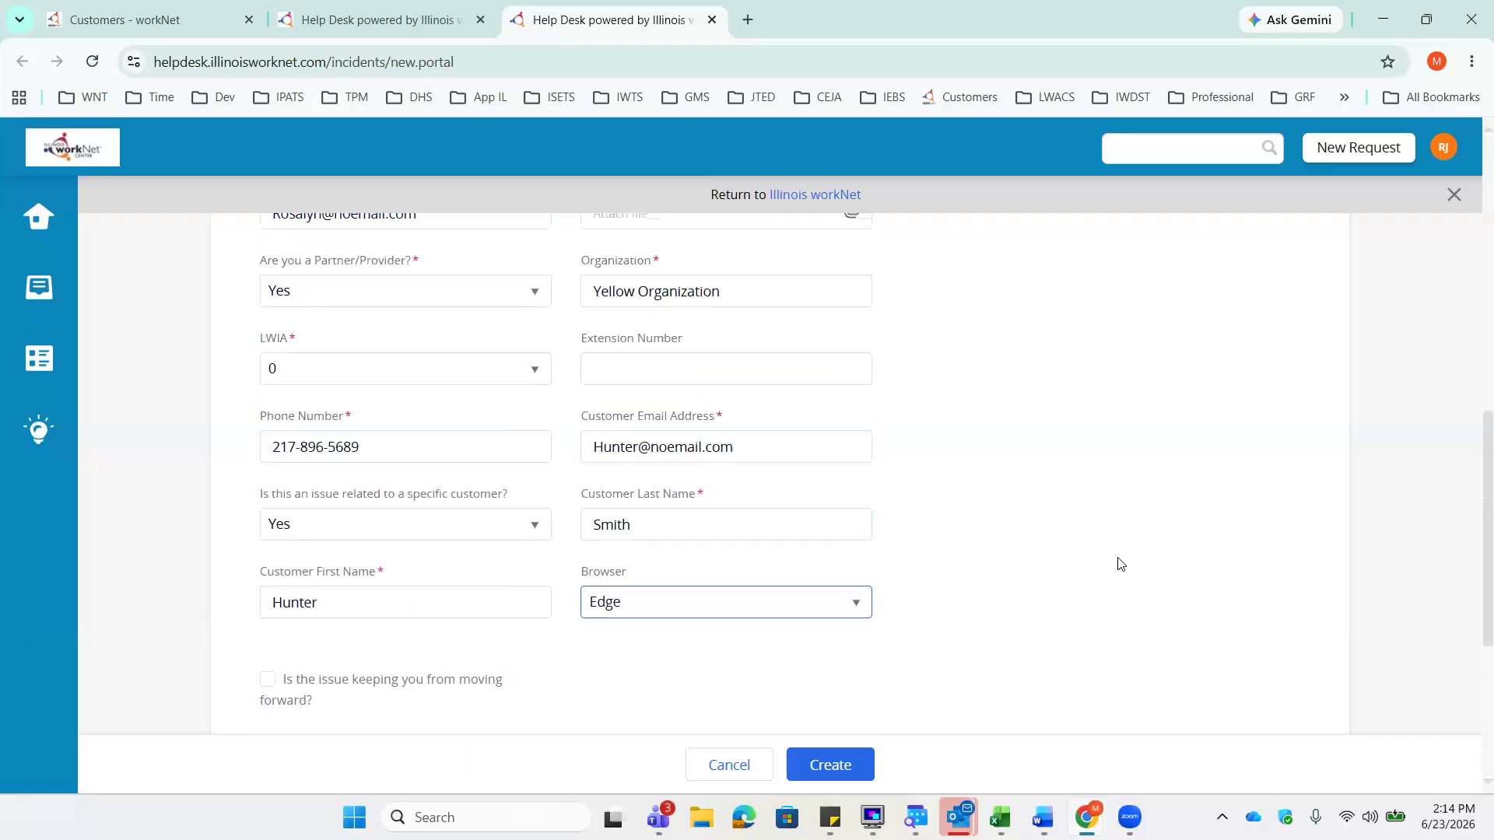
scroll(1118, 560, up, 1)
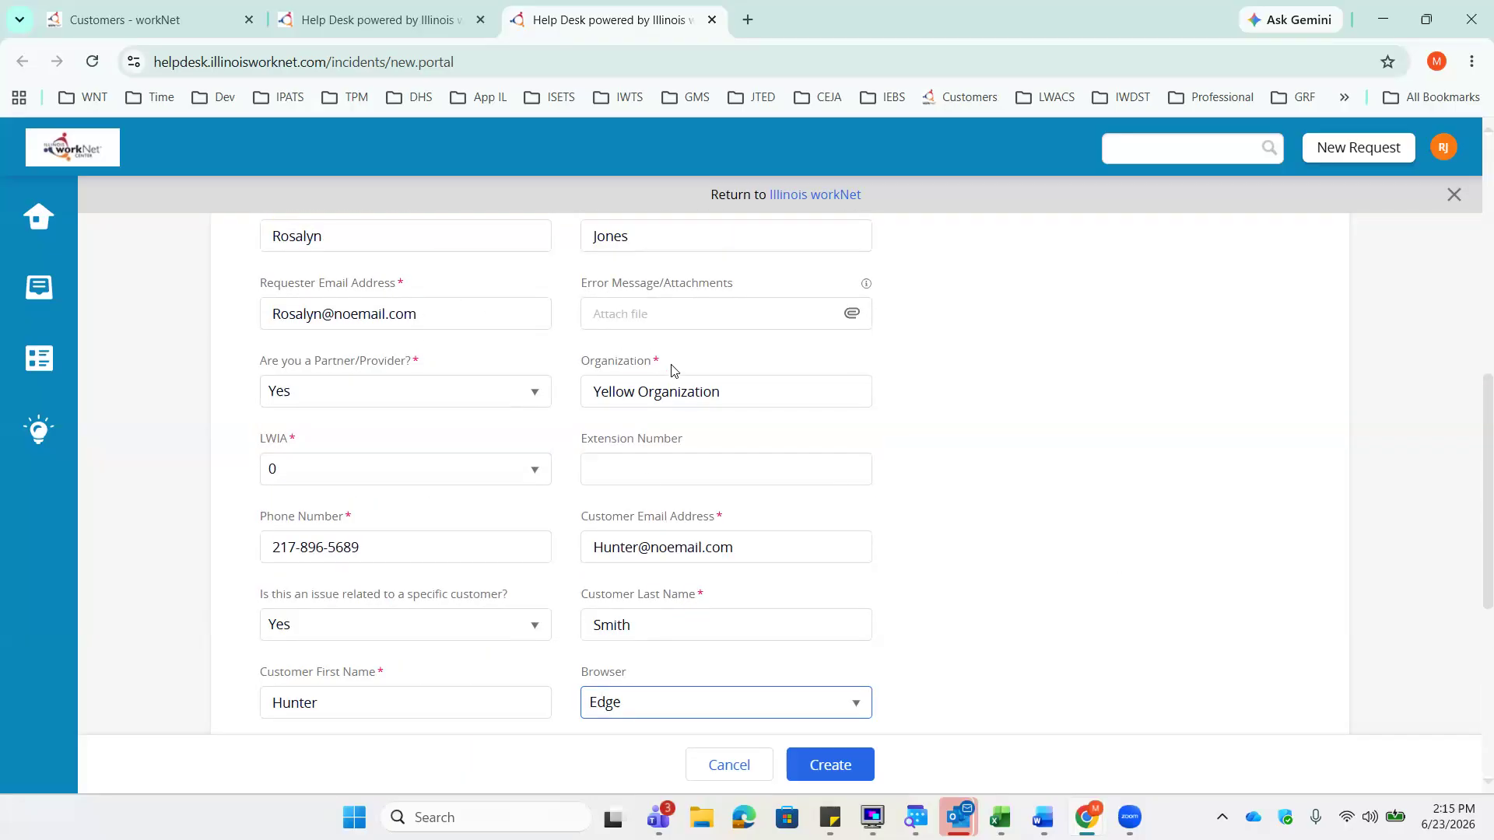
scroll(951, 495, up, 4)
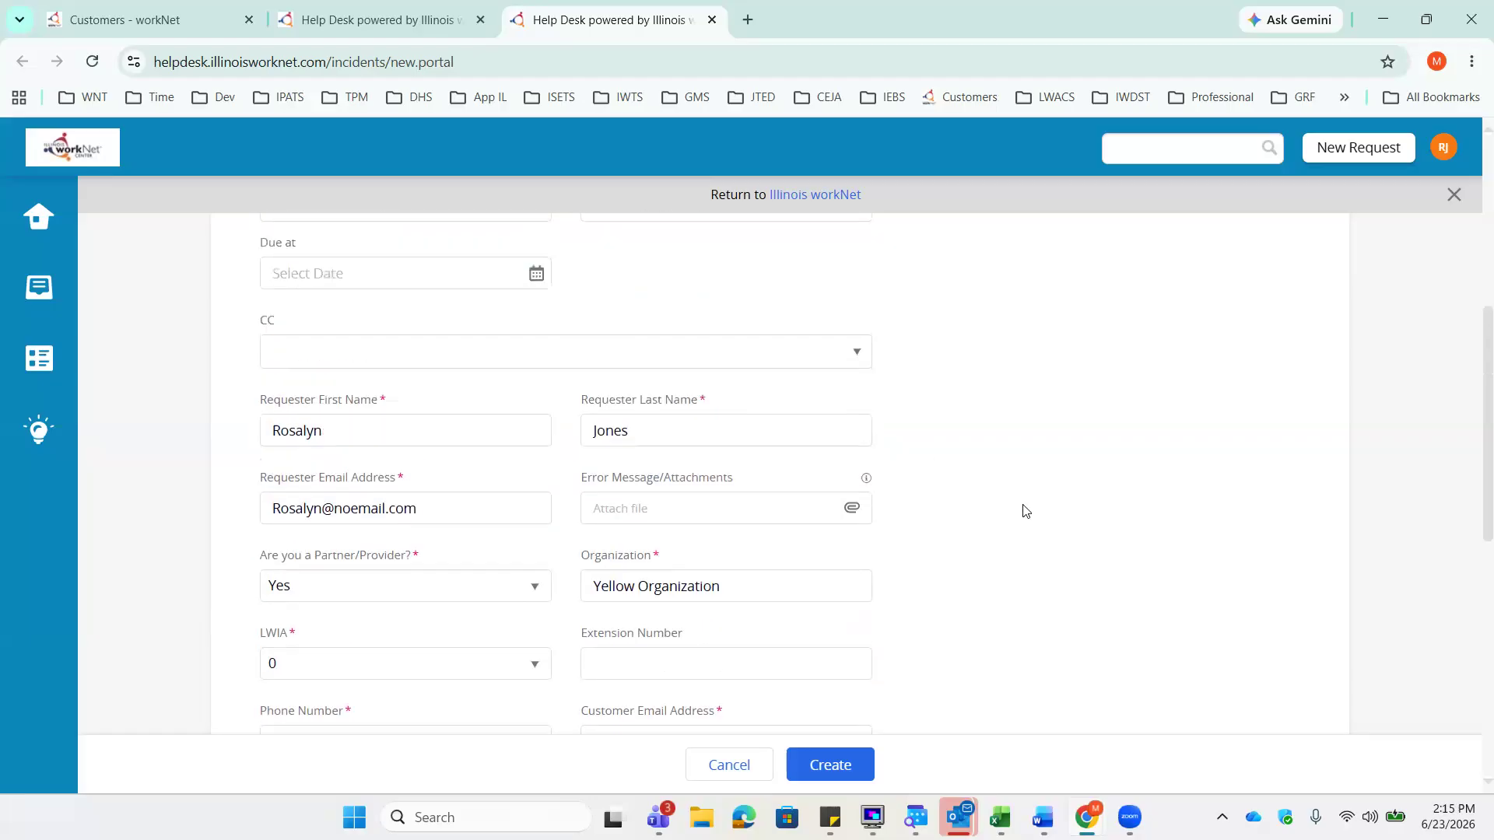
scroll(1026, 510, up, 4)
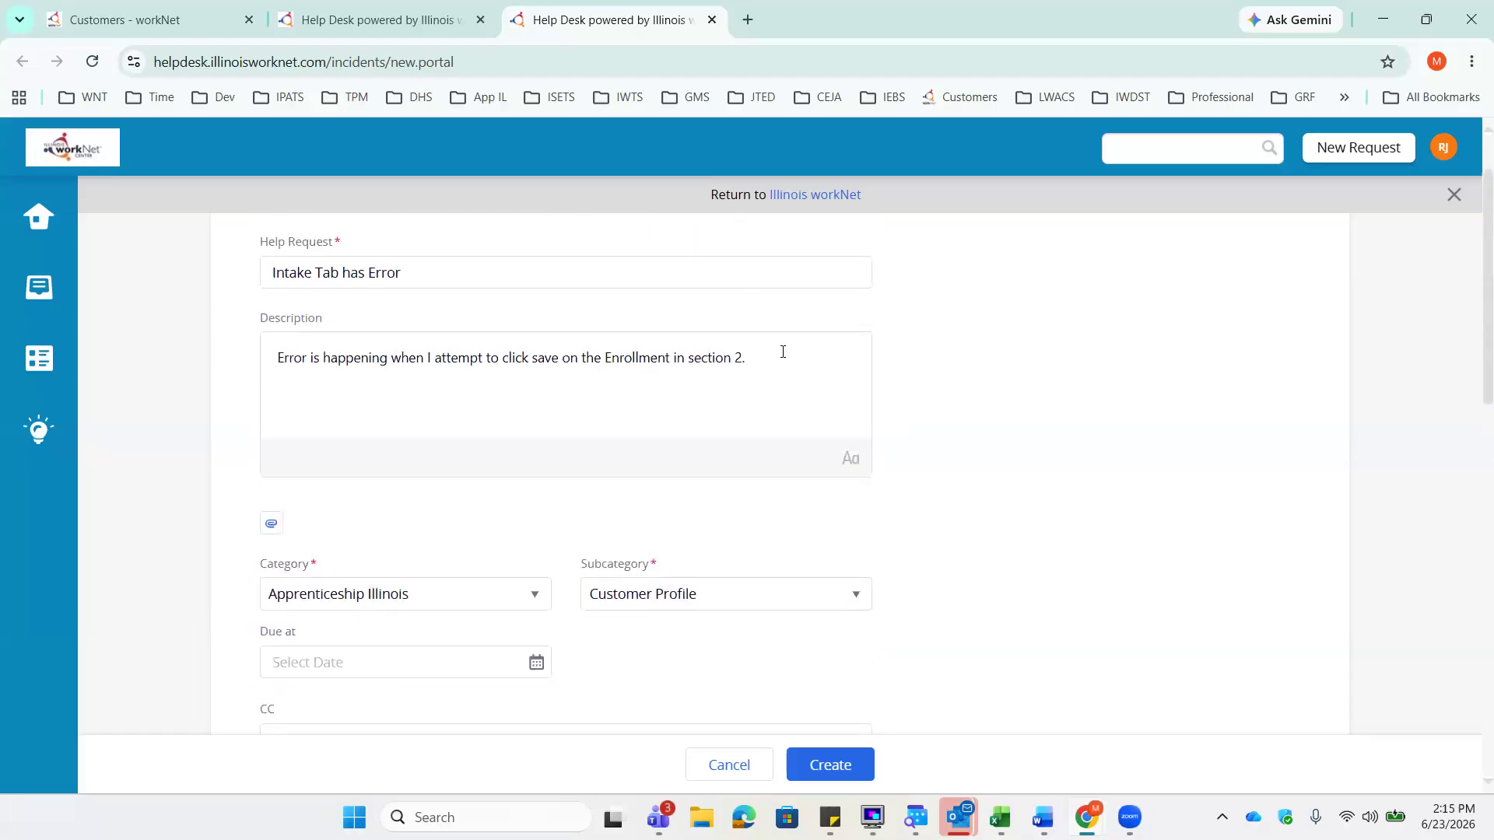
click(783, 352)
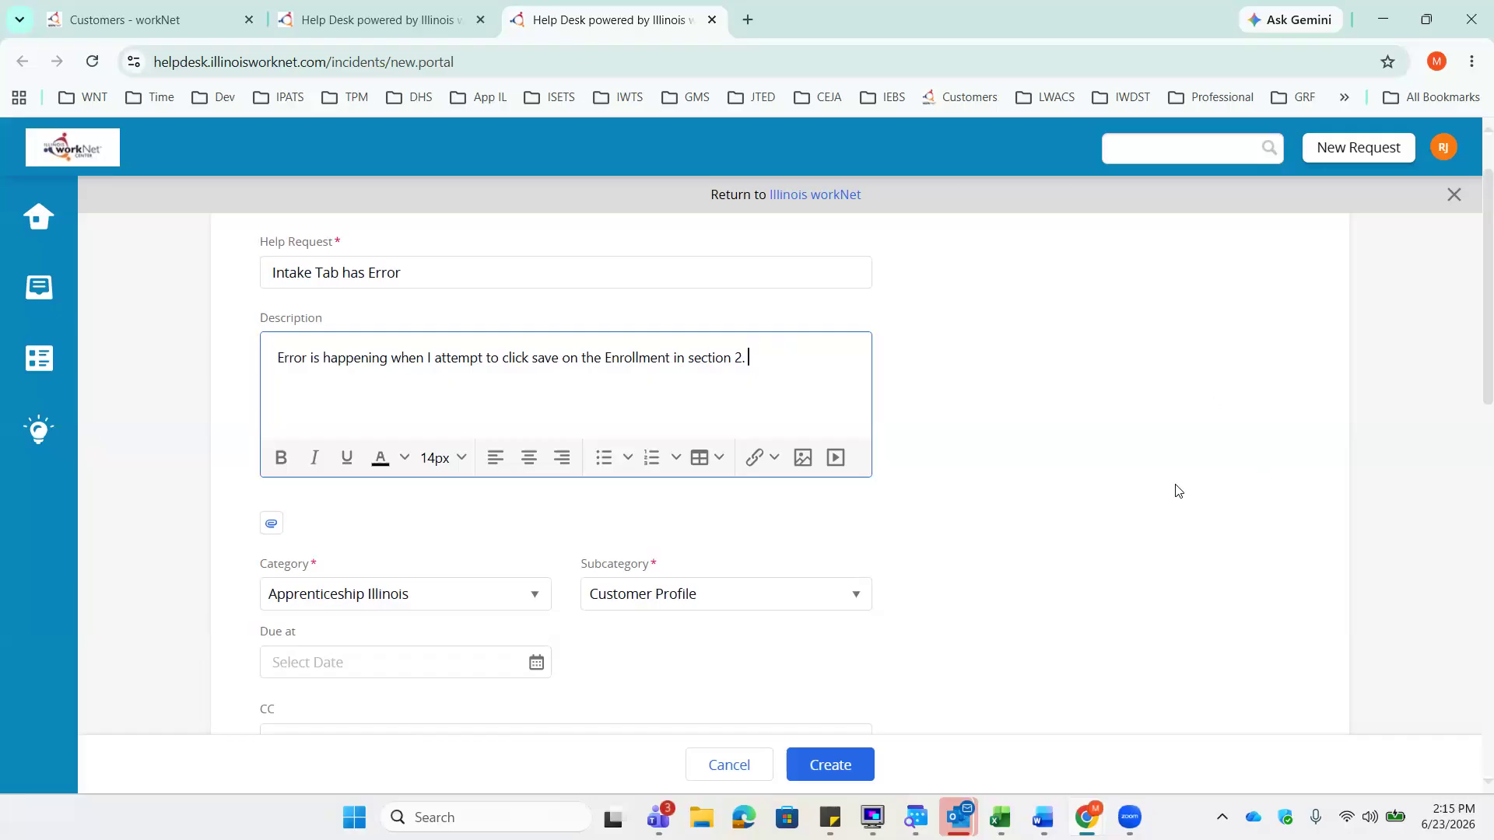
scroll(1112, 521, down, 5)
scroll(1097, 535, down, 10)
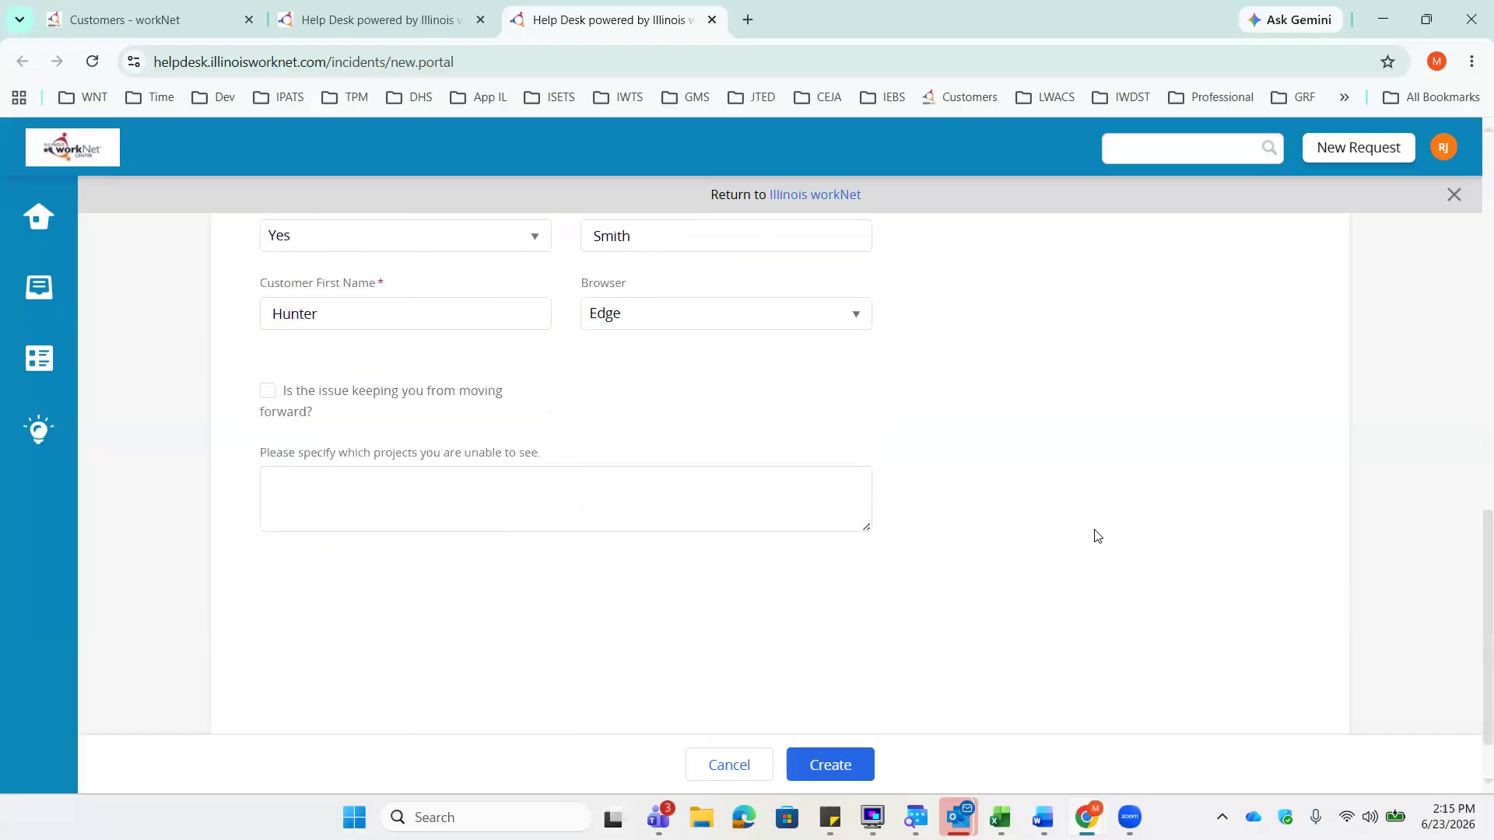
- Submit the 'Intake Tab has Error' request with the Create button
click(846, 776)
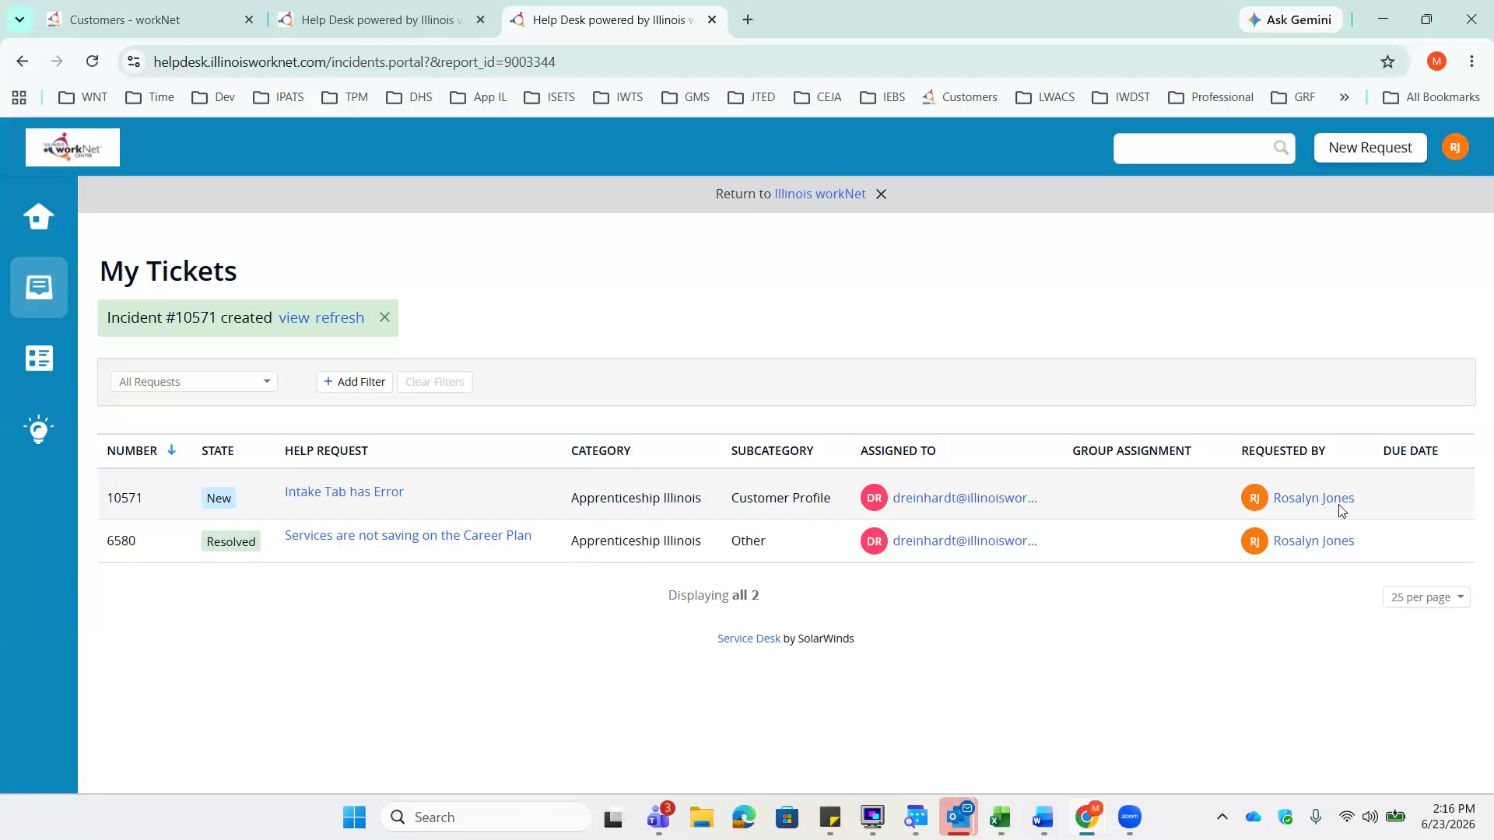
- Open 'Intake Tab has Error' from My Tickets and place the cursor in its comment editor
click(392, 504)
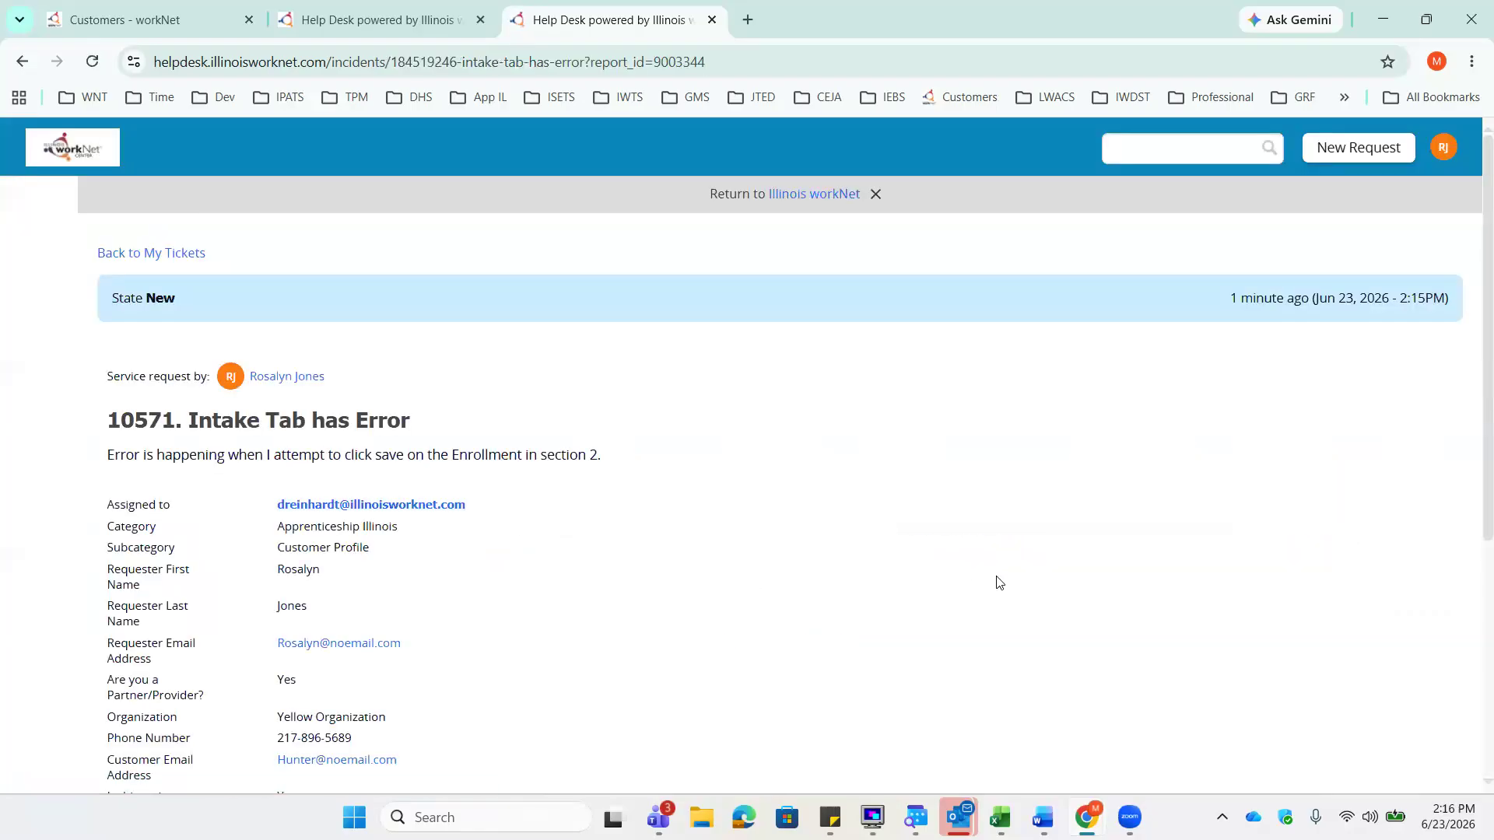
scroll(1000, 583, down, 1)
scroll(1003, 586, down, 1)
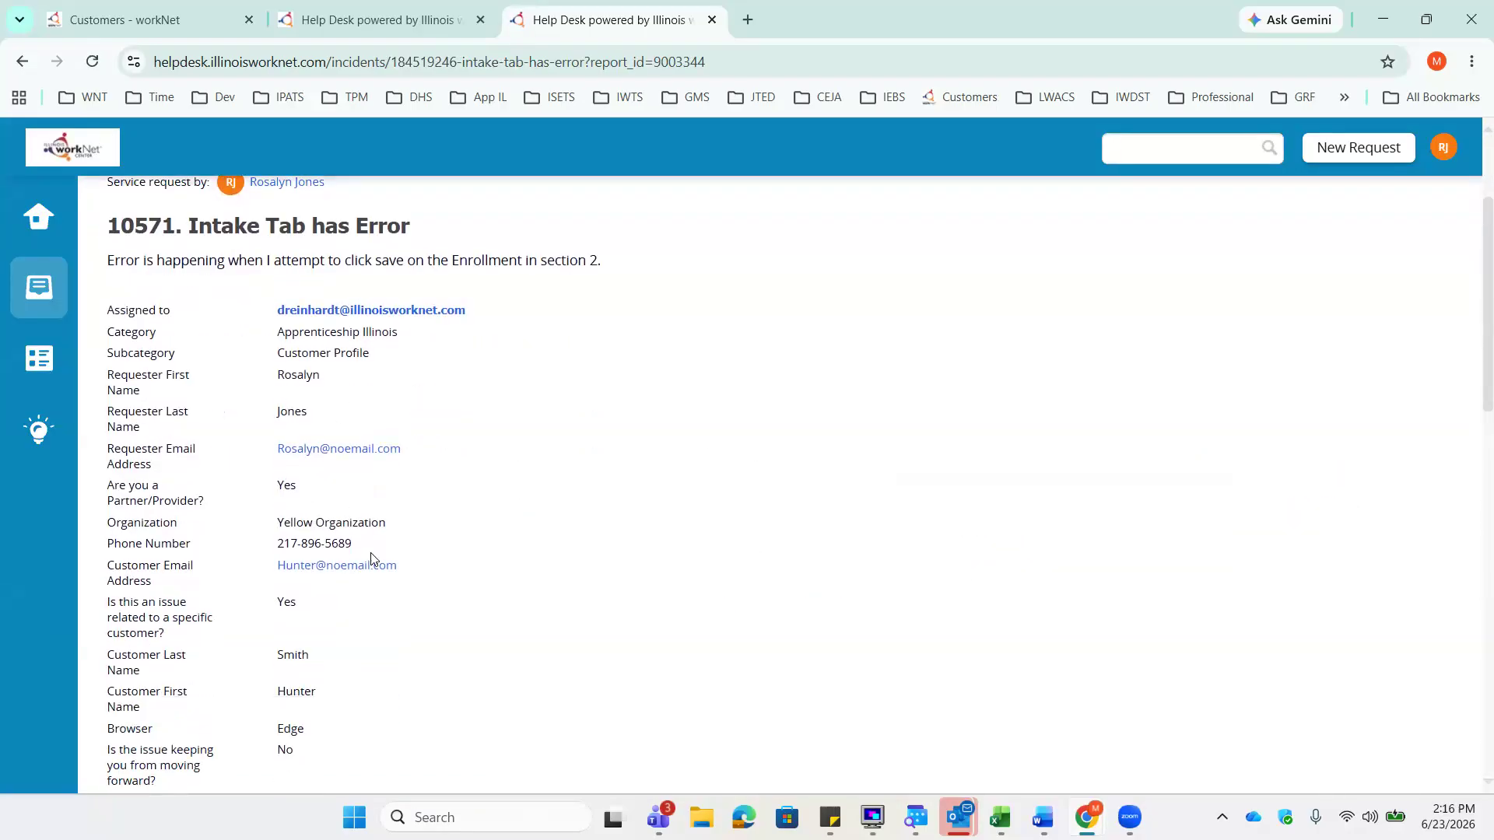
scroll(374, 562, down, 1)
scroll(374, 562, down, 3)
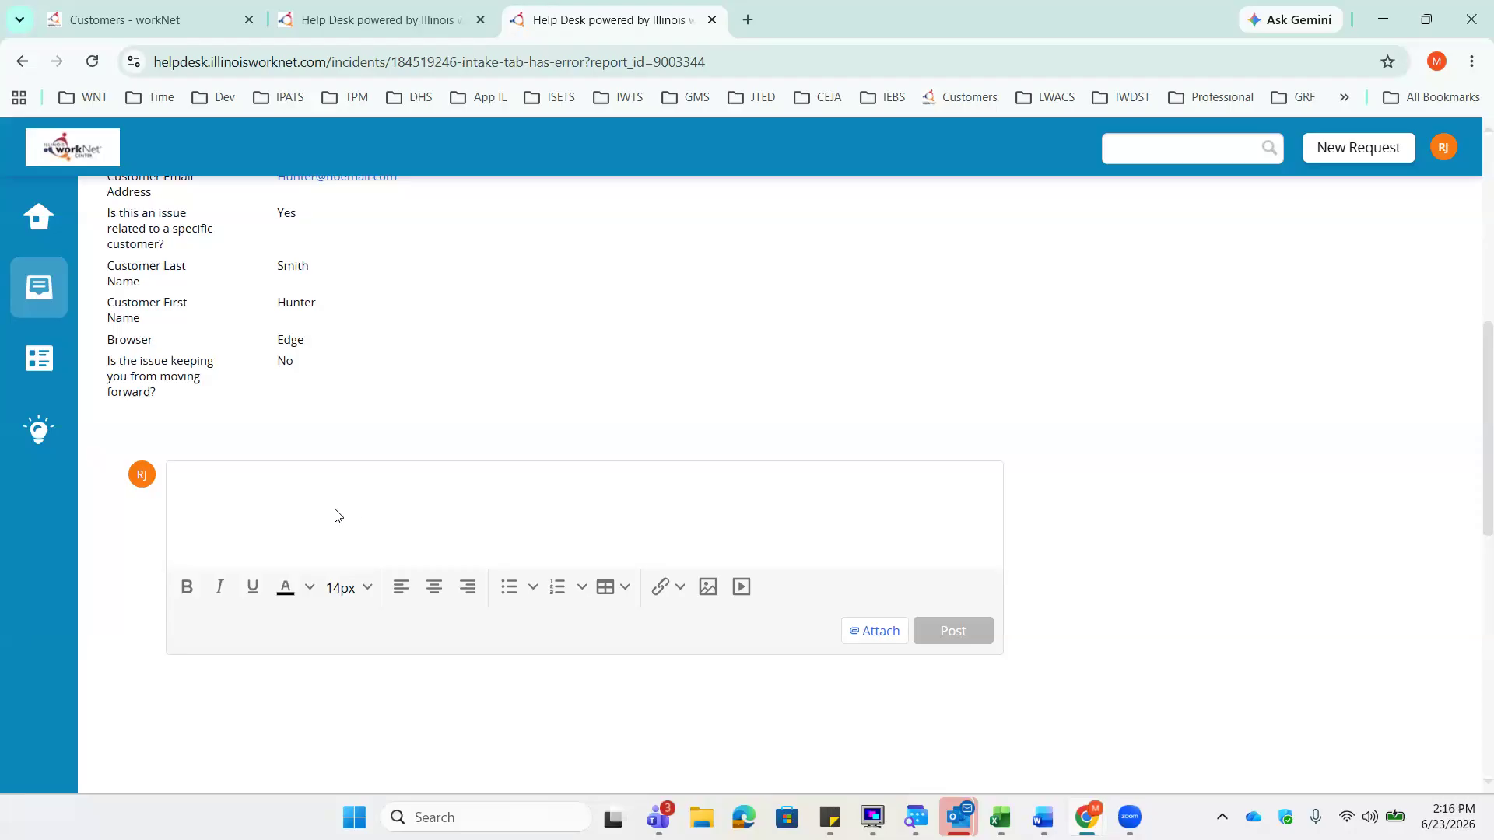
click(321, 490)
- Post the comment 'Thank you for letting me know.' and go back to the Home page
text(T)
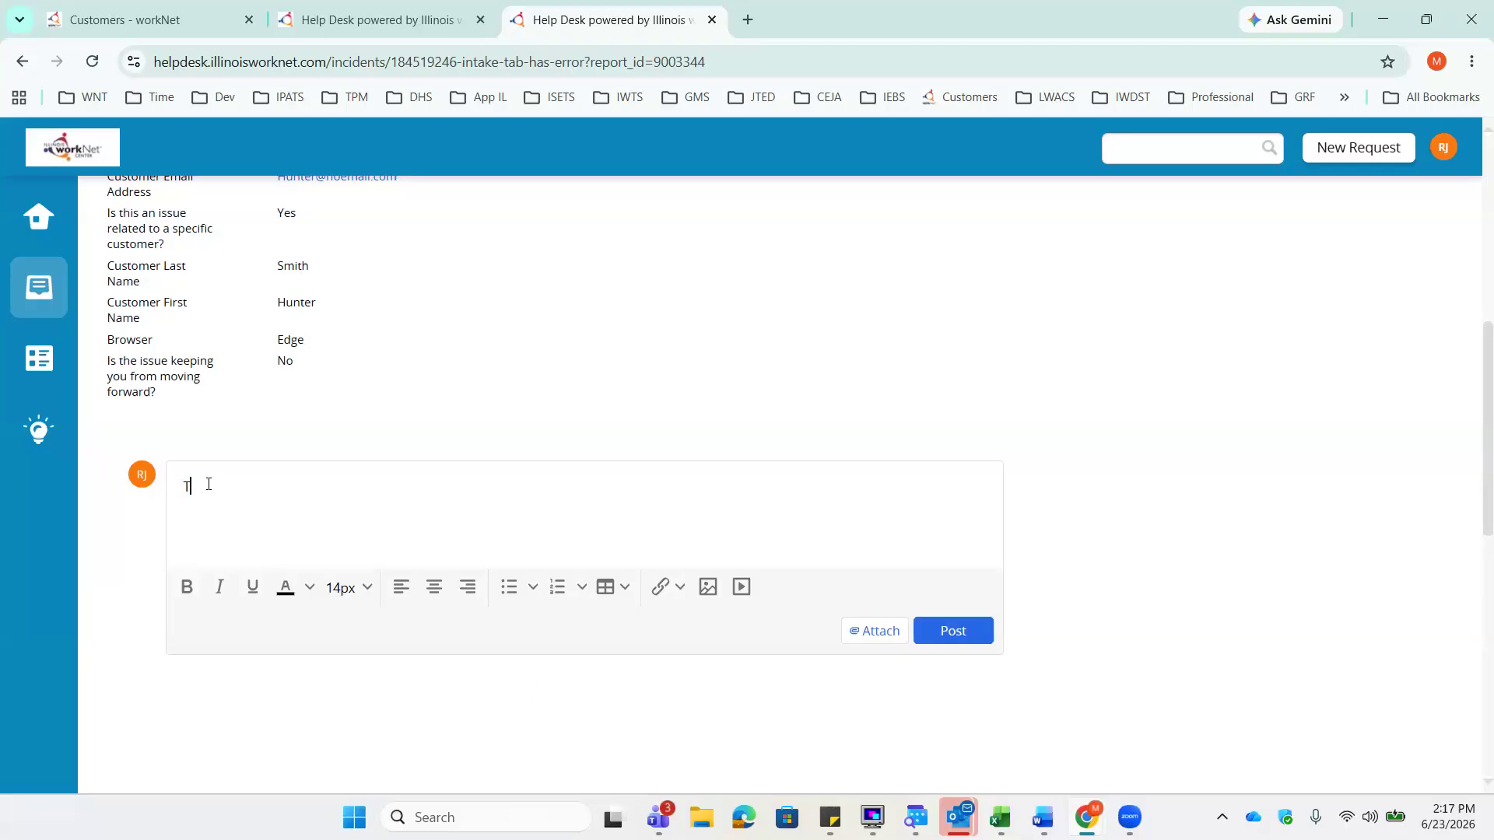
text(hank you for letting for)
key(BackSpace)
key(BackSpace)
key(BackSpace)
text(me know.)
click(932, 622)
scroll(357, 684, down, 1)
scroll(337, 671, down, 1)
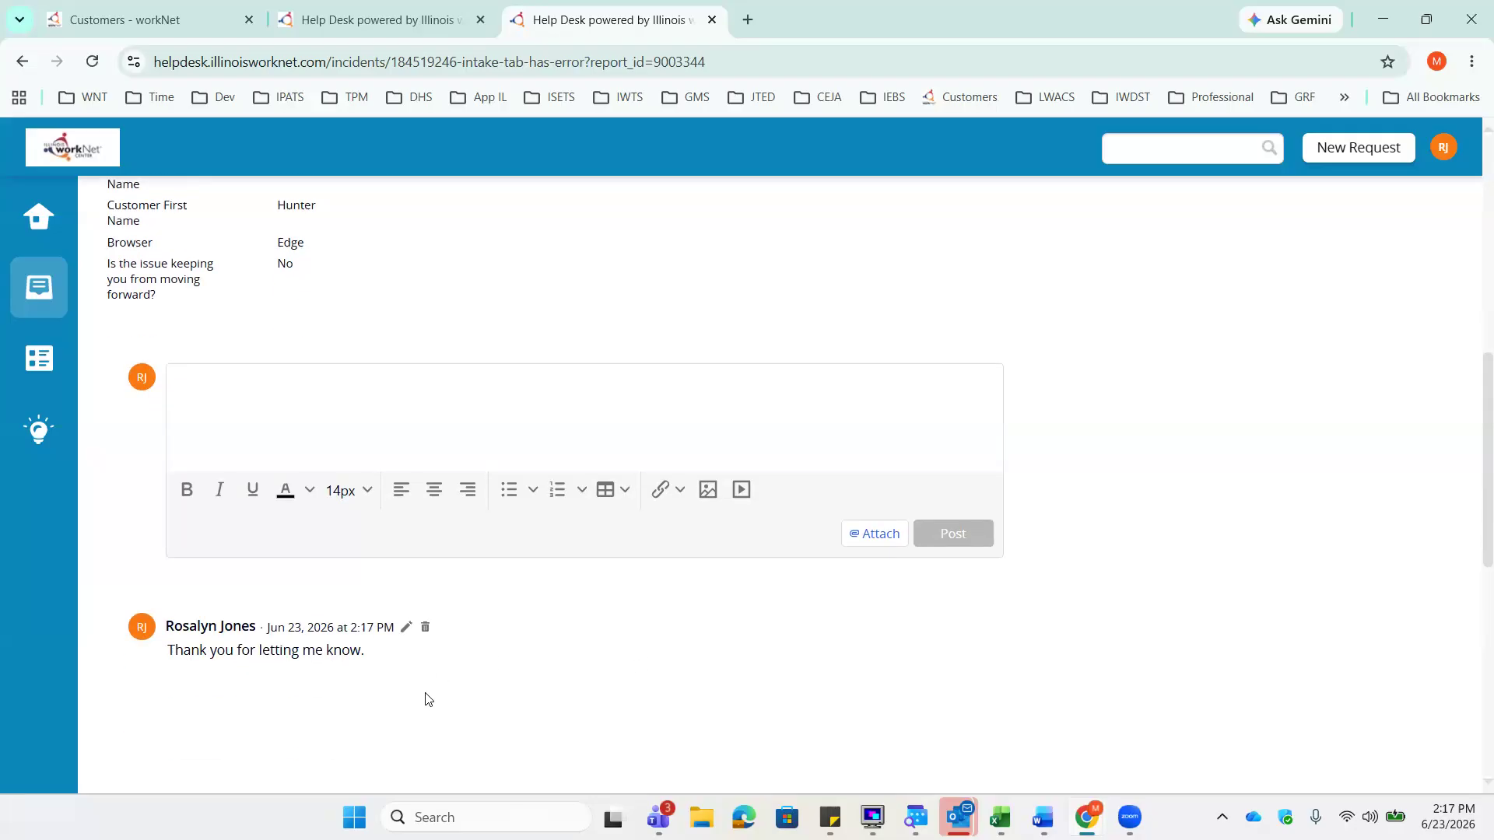
mouse_move(336, 653)
click(43, 238)
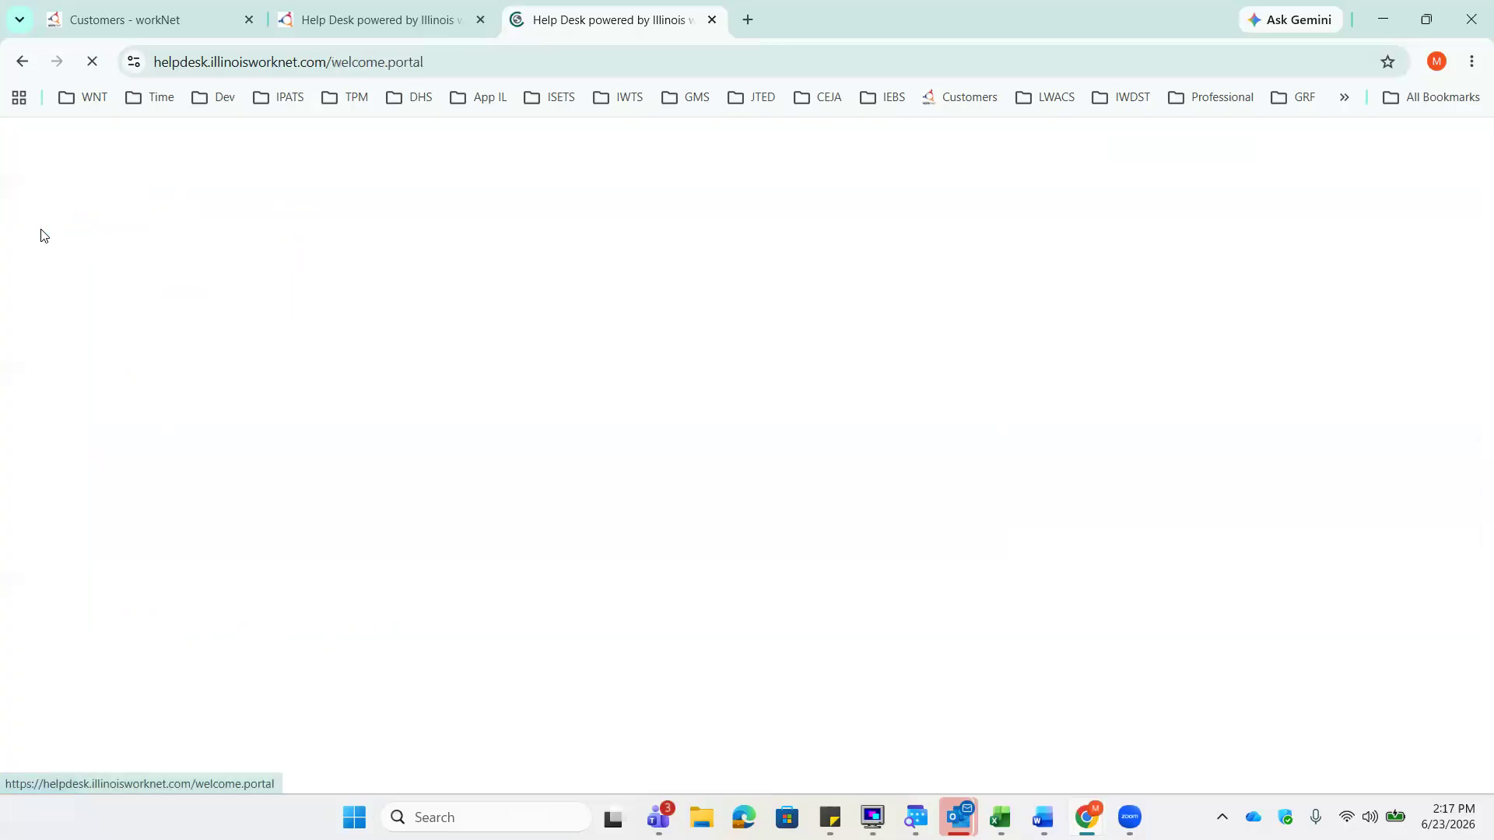